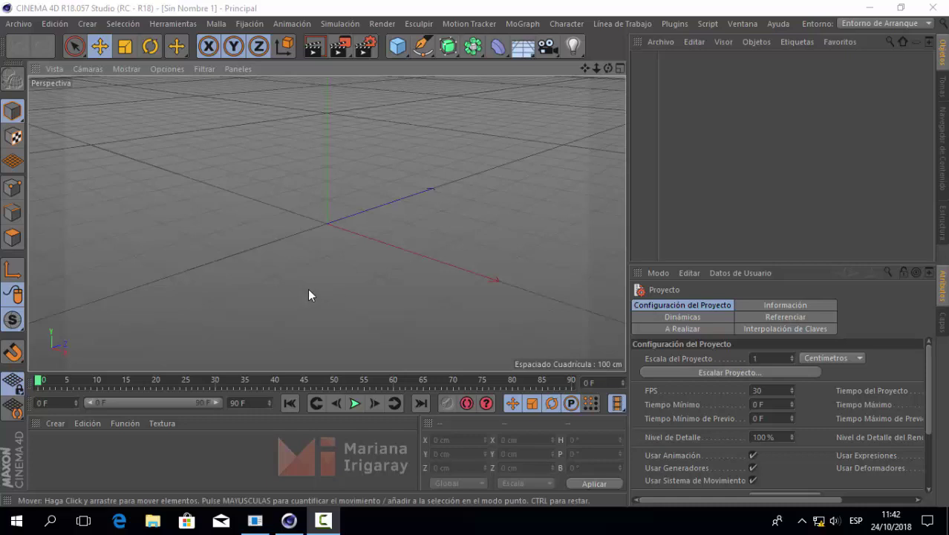
# Step: Orbit the empty scene to a lower viewing angle
pyautogui.moveTo(320, 284)
pyautogui.keyDown('alt'); pyautogui.mouseDown()
pyautogui.moveTo(397, 265)
pyautogui.moveTo(404, 285)
pyautogui.moveTo(389, 293)
pyautogui.moveTo(407, 291)
pyautogui.moveTo(396, 310)
pyautogui.moveTo(384, 293)
pyautogui.mouseUp(); pyautogui.keyUp('alt')
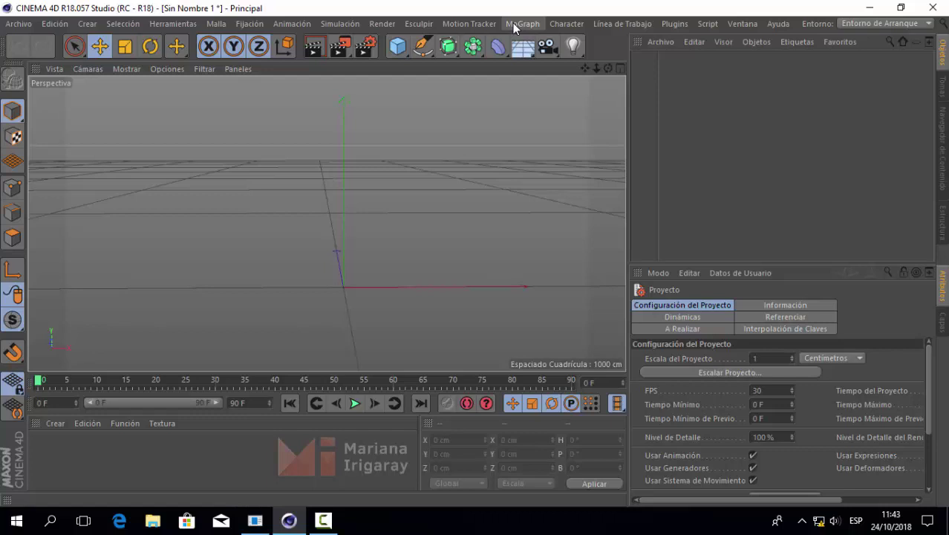
# Step: Add a Clonador and a Cubo, nesting the Cubo under the Clonador
pyautogui.click(516, 26)
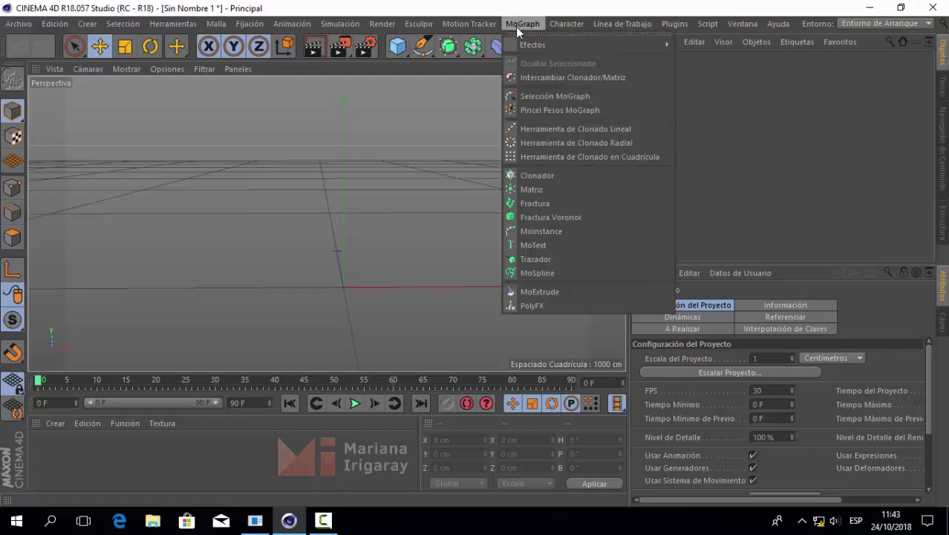
pyautogui.click(542, 175)
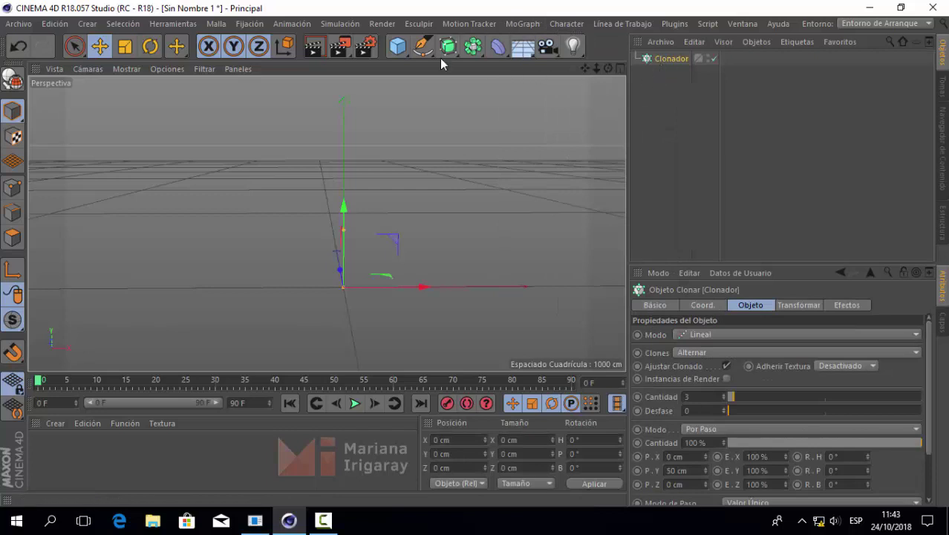
pyautogui.moveTo(402, 52); pyautogui.dragTo(557, 67)
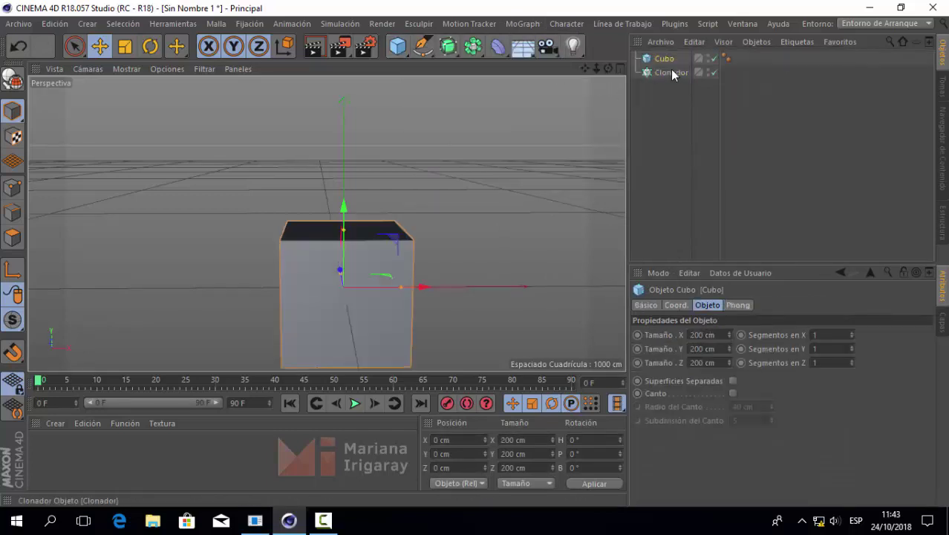
pyautogui.moveTo(669, 58); pyautogui.dragTo(671, 80)
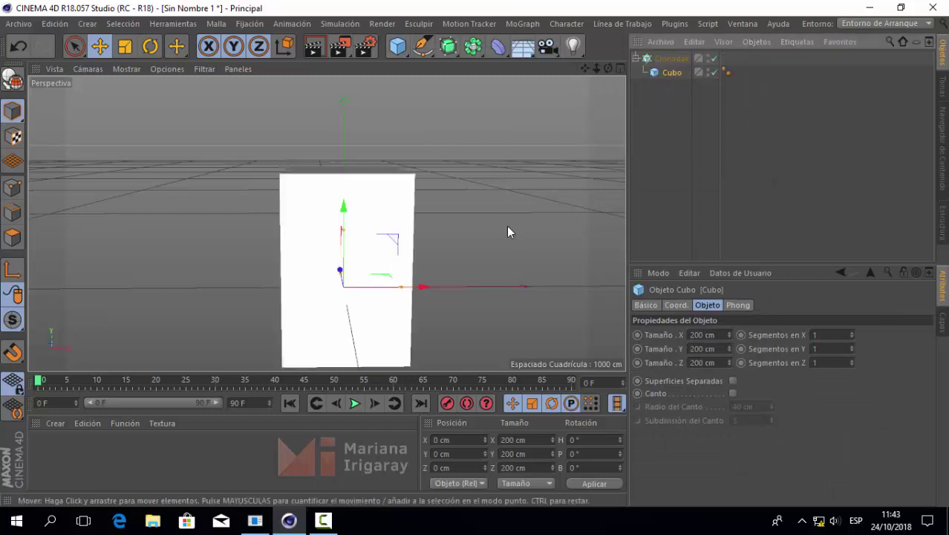
# Step: Shrink the Cubo to 32.8 cm with the Scale tool, giving three small stacked clones
pyautogui.keyDown('alt'); pyautogui.moveTo(355, 270); pyautogui.dragTo(417, 248); pyautogui.keyUp('alt')
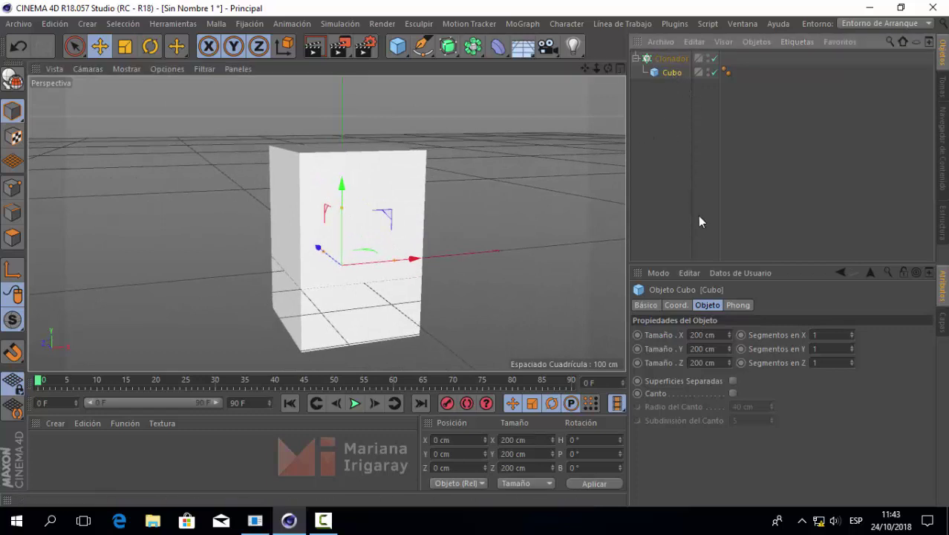
pyautogui.moveTo(728, 333); pyautogui.dragTo(726, 334)
pyautogui.hotkey('ctrl', 'z')
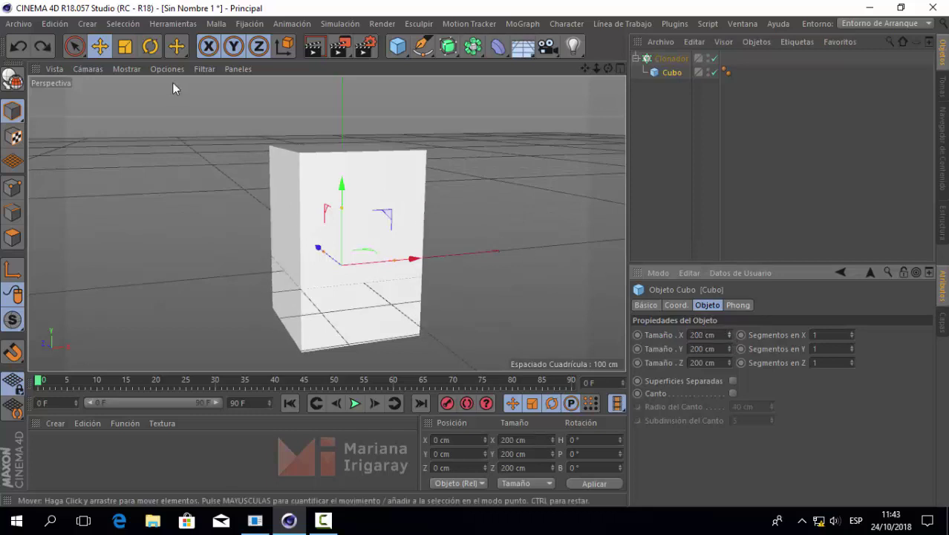
pyautogui.click(124, 46)
pyautogui.moveTo(520, 161)
pyautogui.mouseDown()
pyautogui.moveTo(387, 416)
pyautogui.moveTo(521, 128)
pyautogui.mouseUp()
pyautogui.keyDown('alt'); pyautogui.moveTo(453, 236); pyautogui.dragTo(475, 236); pyautogui.keyUp('alt')
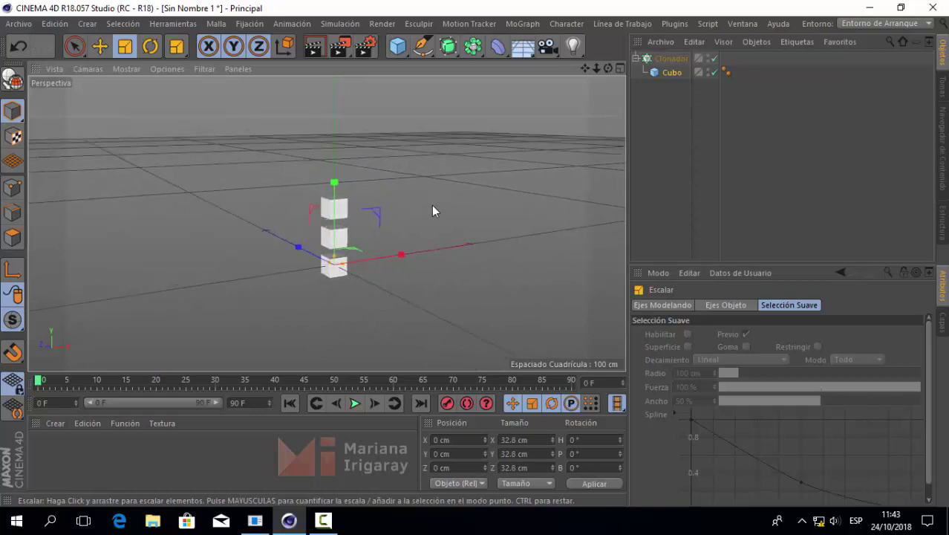
pyautogui.keyDown('alt'); pyautogui.moveTo(434, 205); pyautogui.dragTo(383, 256); pyautogui.keyUp('alt')
pyautogui.scroll(5, 379, 252)
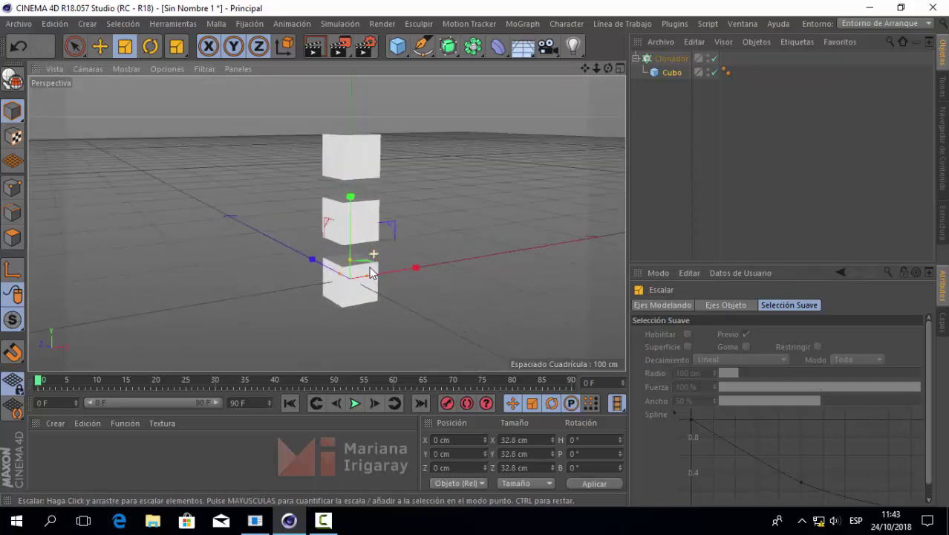
# Step: Change the Clonador's Modo from Lineal to Objeto
pyautogui.click(672, 59)
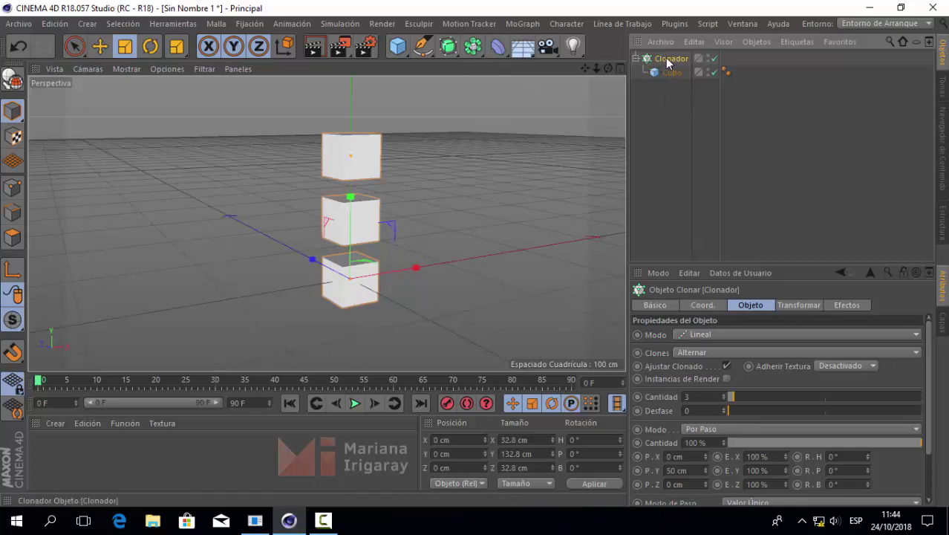
pyautogui.click(703, 339)
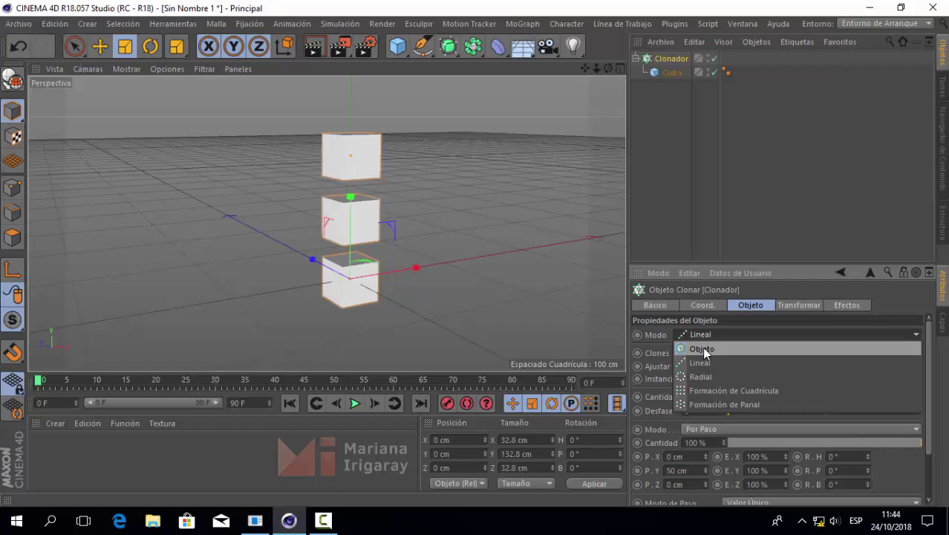
pyautogui.click(703, 349)
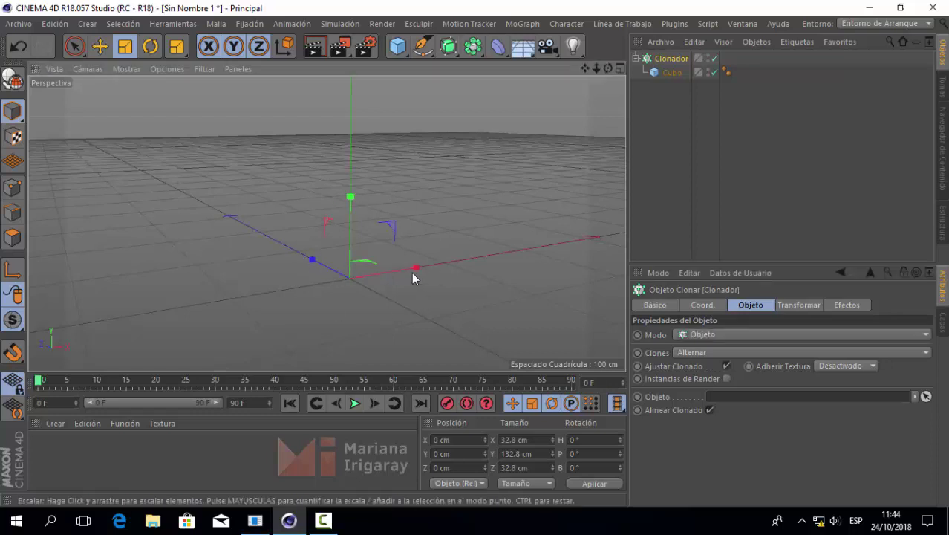
pyautogui.moveTo(411, 272)
pyautogui.keyDown('alt'); pyautogui.mouseDown()
pyautogui.moveTo(468, 255)
pyautogui.moveTo(471, 280)
pyautogui.mouseUp(); pyautogui.keyUp('alt')
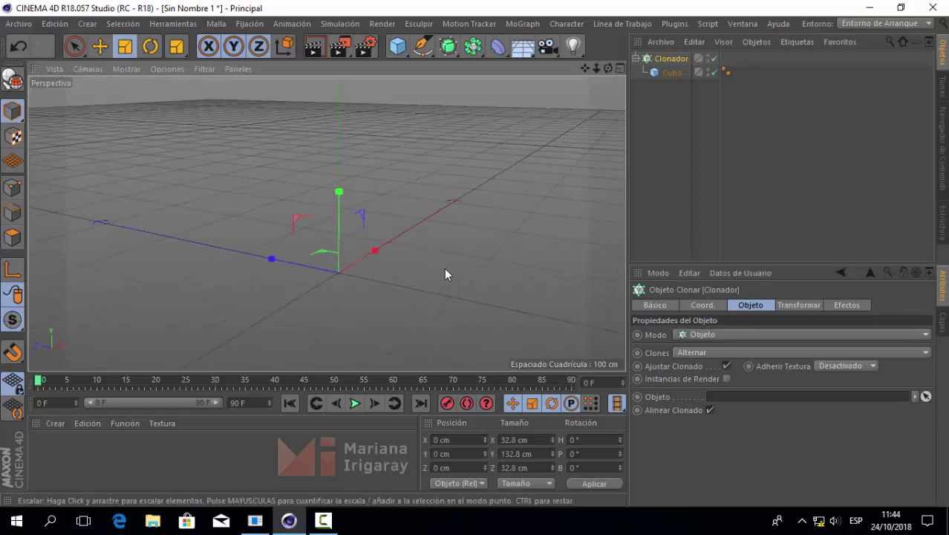
pyautogui.keyDown('alt'); pyautogui.moveTo(445, 271); pyautogui.dragTo(485, 270, button='middle'); pyautogui.keyUp('alt')
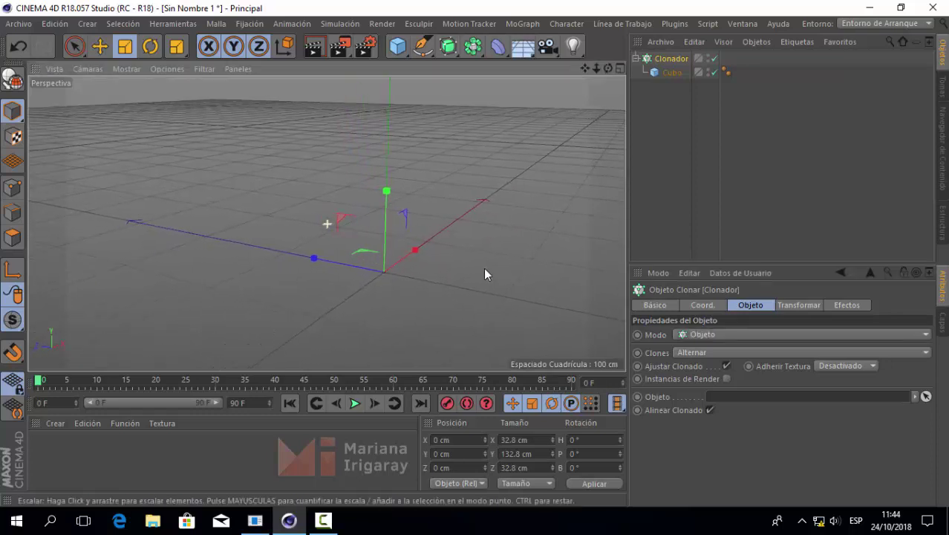
# Step: Add a Texto spline and replace its text with HOLA
pyautogui.click(423, 46)
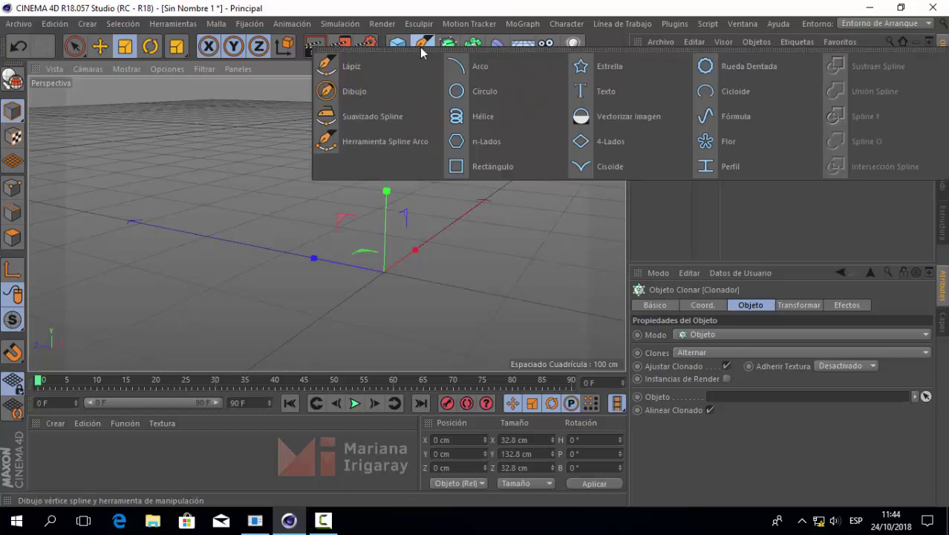
pyautogui.click(592, 92)
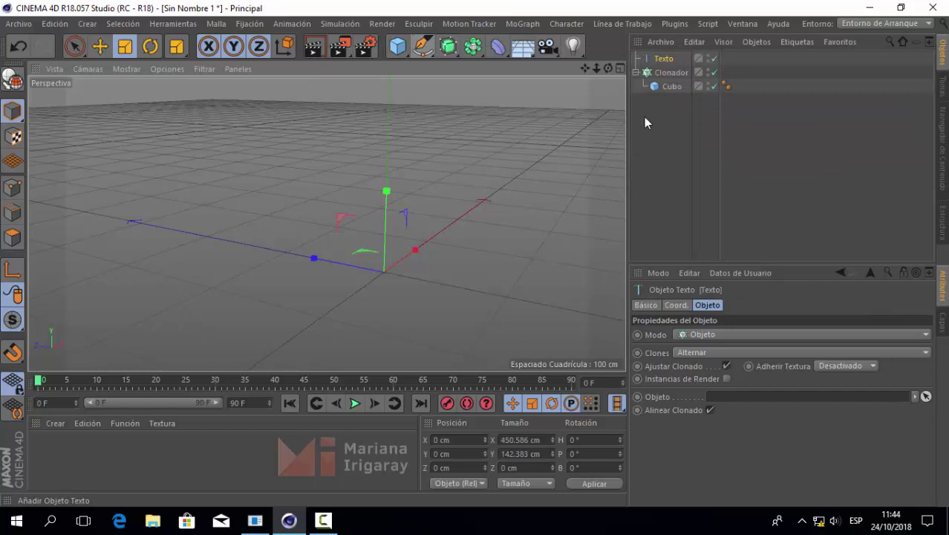
pyautogui.moveTo(527, 197)
pyautogui.keyDown('alt'); pyautogui.mouseDown()
pyautogui.moveTo(448, 196)
pyautogui.moveTo(498, 206)
pyautogui.moveTo(329, 220)
pyautogui.moveTo(392, 212)
pyautogui.moveTo(432, 220)
pyautogui.moveTo(381, 232)
pyautogui.moveTo(329, 219)
pyautogui.mouseUp(); pyautogui.keyUp('alt')
pyautogui.click(703, 335)
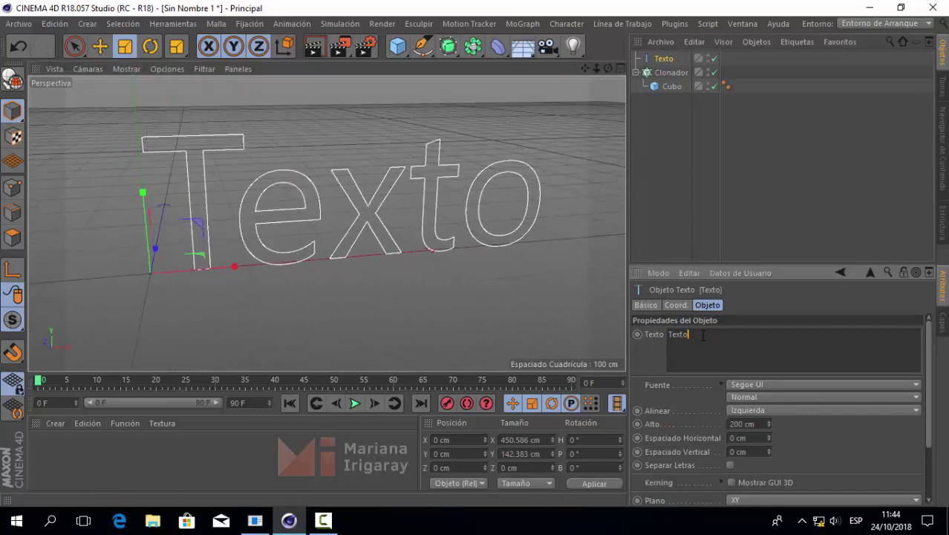
pyautogui.doubleClick(703, 335)
pyautogui.write('HOL')
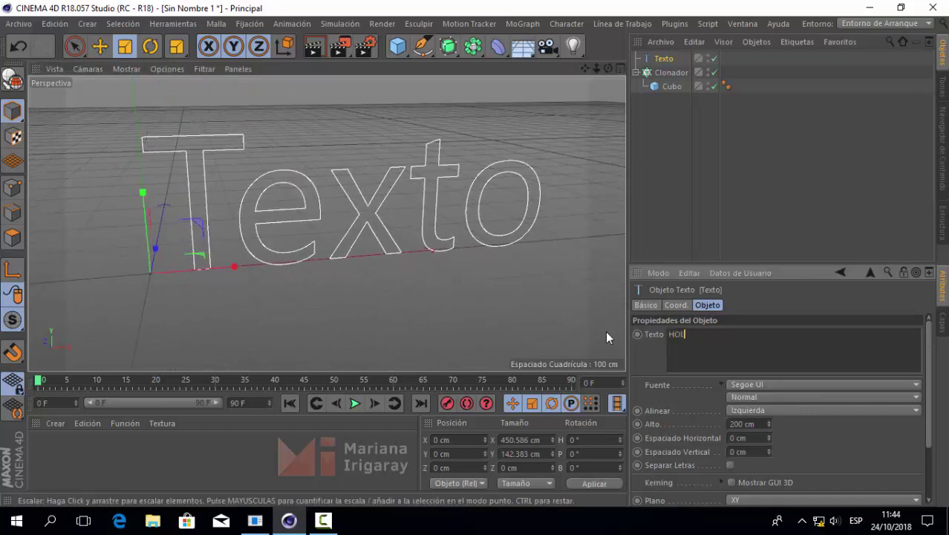
pyautogui.write('A')
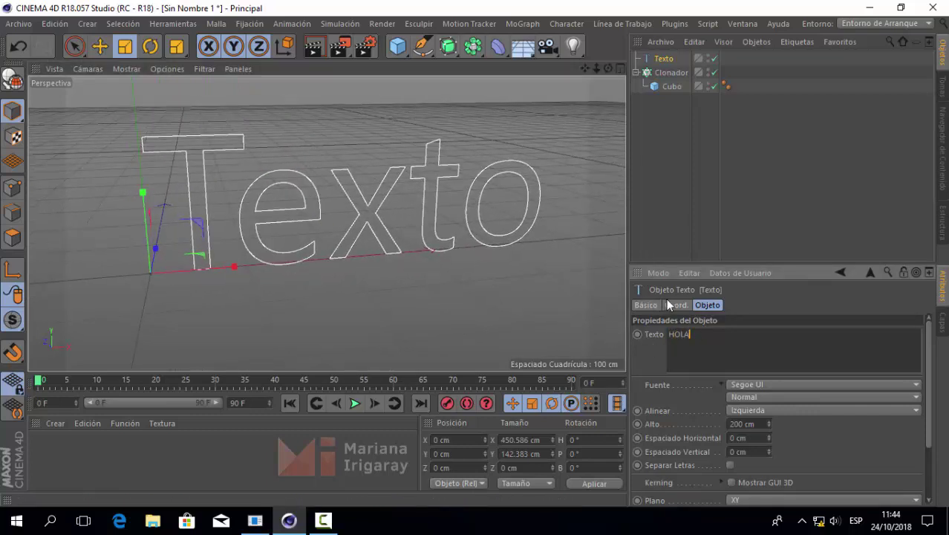
pyautogui.click(700, 211)
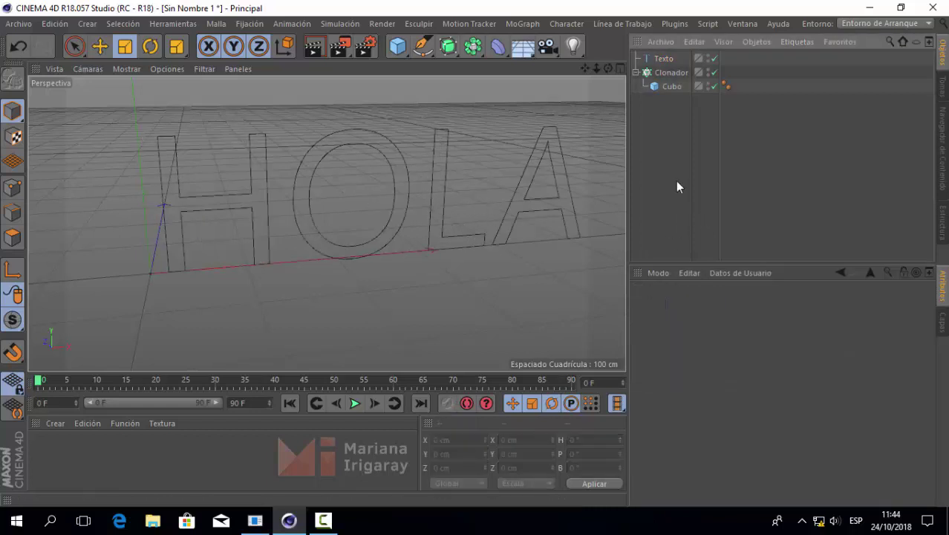
# Step: Set the Texto spline's Alinear option to Centro
pyautogui.click(665, 58)
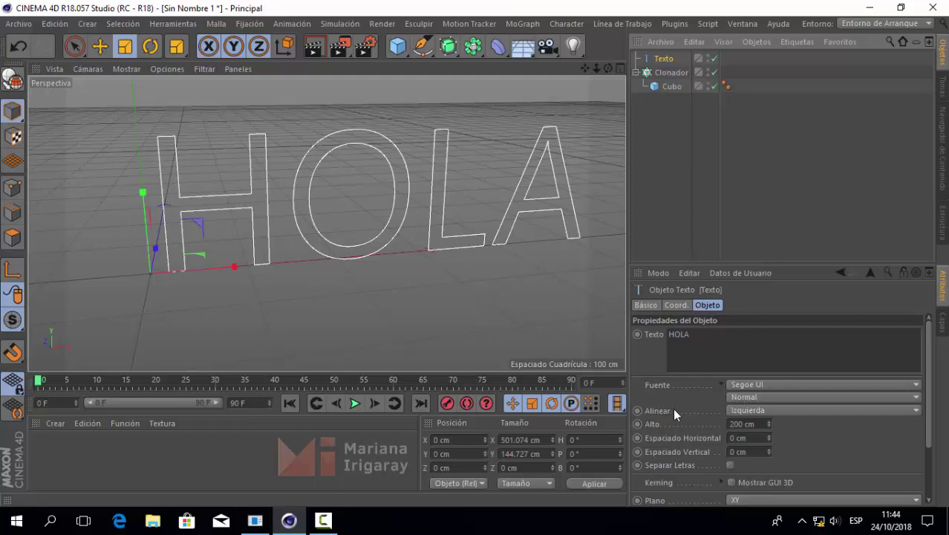
pyautogui.click(752, 411)
pyautogui.click(753, 437)
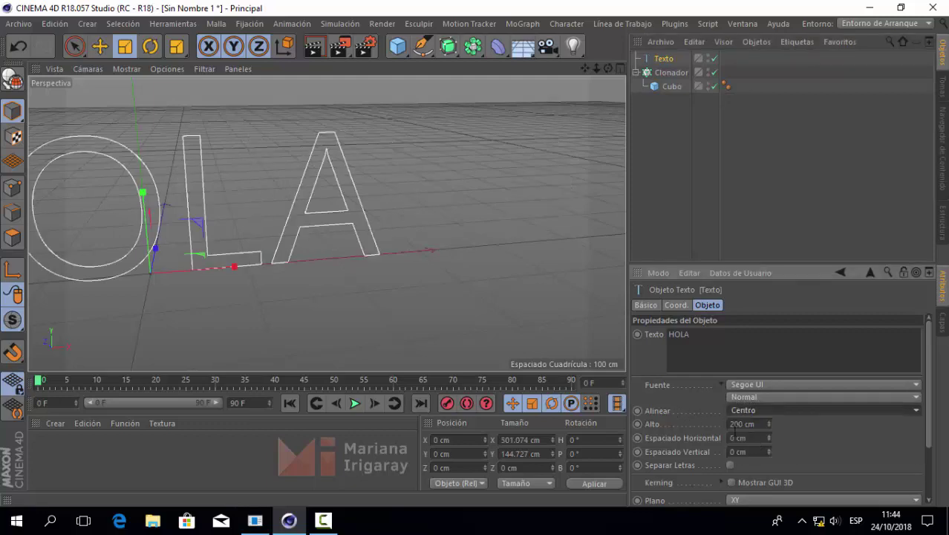
pyautogui.moveTo(308, 260)
pyautogui.keyDown('alt'); pyautogui.mouseDown()
pyautogui.moveTo(487, 263)
pyautogui.moveTo(473, 276)
pyautogui.moveTo(490, 276)
pyautogui.moveTo(458, 263)
pyautogui.mouseUp(); pyautogui.keyUp('alt')
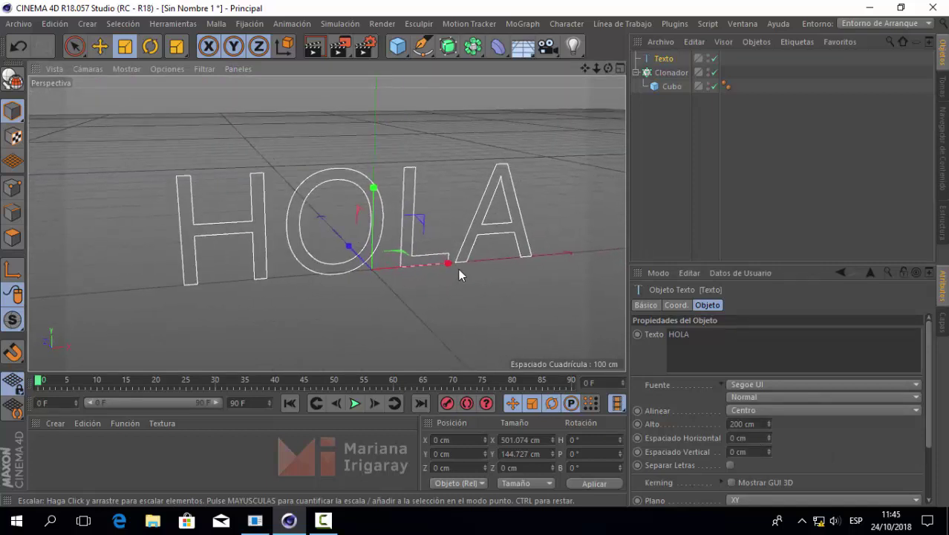
# Step: Put the Texto spline in the Clonador's Objeto field and shrink the Cubo to 10.332 cm
pyautogui.click(671, 74)
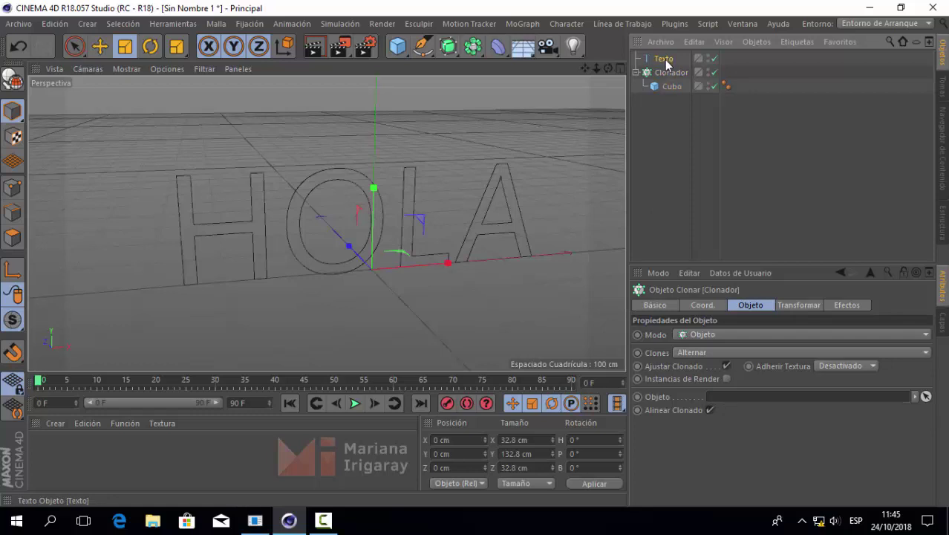
pyautogui.moveTo(666, 64); pyautogui.dragTo(719, 404)
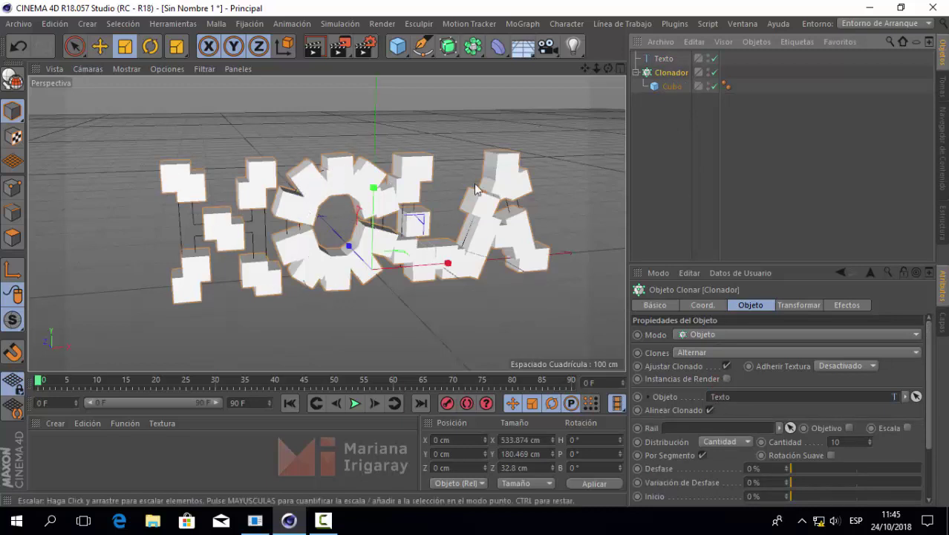
pyautogui.click(672, 88)
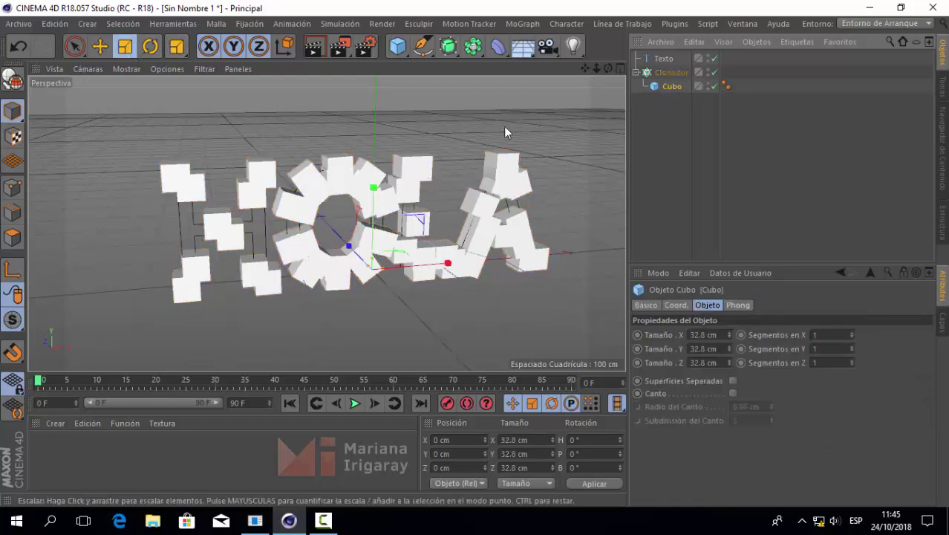
pyautogui.moveTo(522, 100)
pyautogui.mouseDown()
pyautogui.moveTo(443, 364)
pyautogui.moveTo(435, 421)
pyautogui.moveTo(336, 347)
pyautogui.mouseUp()
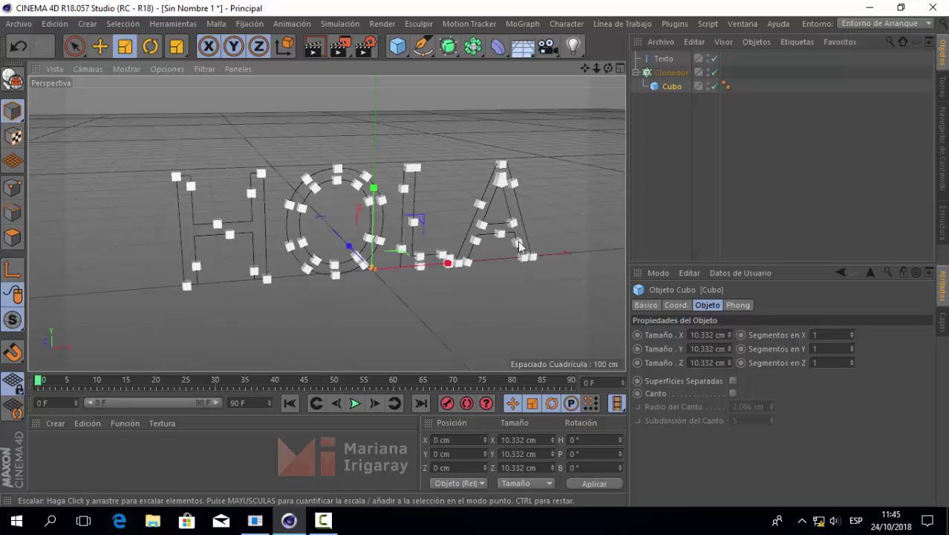
# Step: Set the Clonador's distribution to Paso with a 10 cm step
pyautogui.click(672, 73)
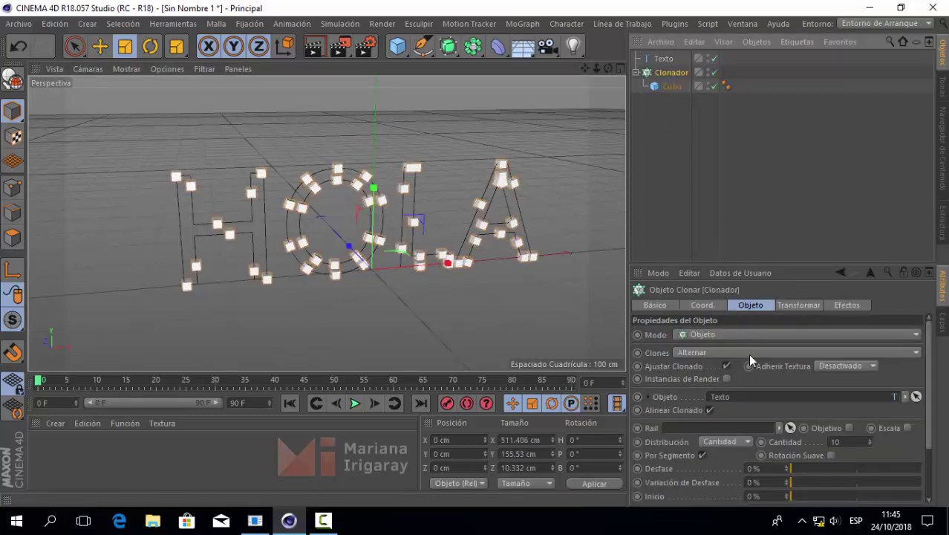
pyautogui.scroll(-2, 760, 380)
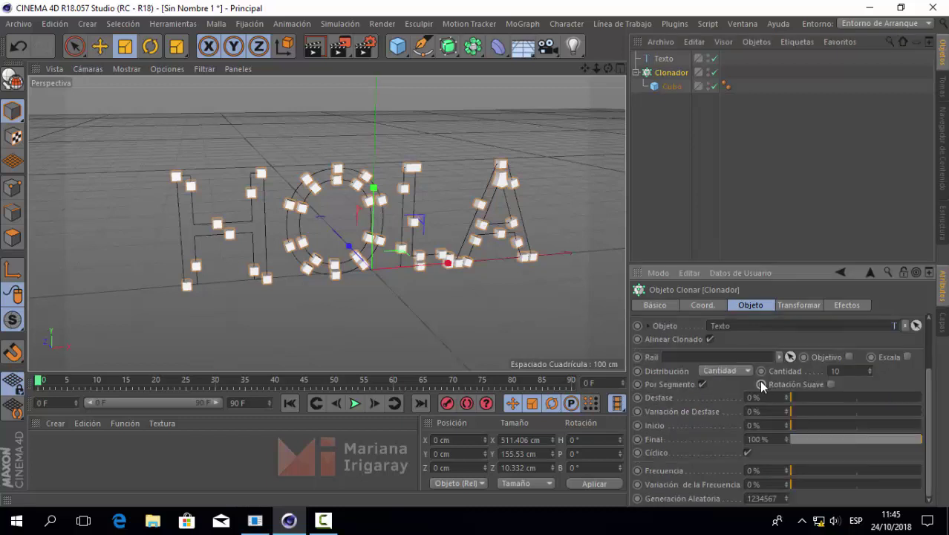
pyautogui.click(724, 371)
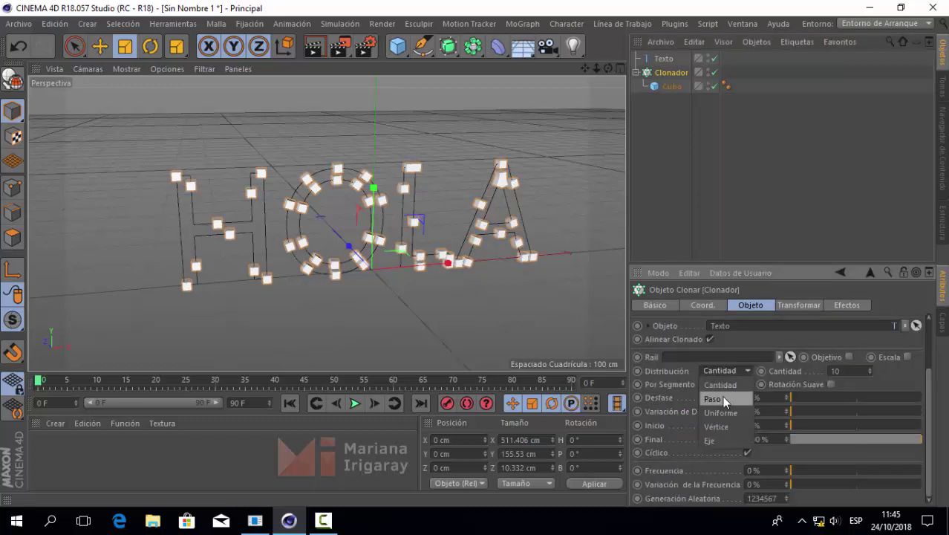
pyautogui.click(722, 399)
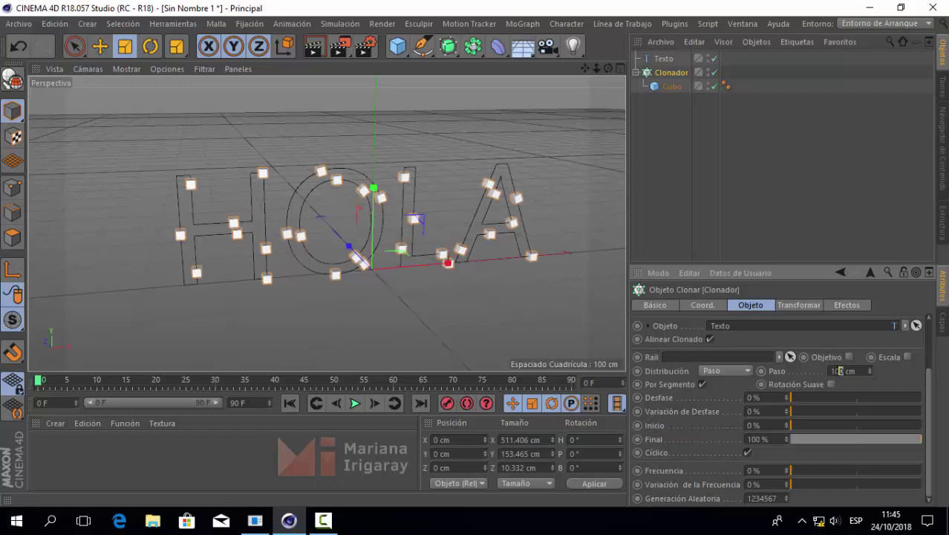
pyautogui.moveTo(845, 370); pyautogui.dragTo(823, 371)
pyautogui.write('10')
pyautogui.press('Return')
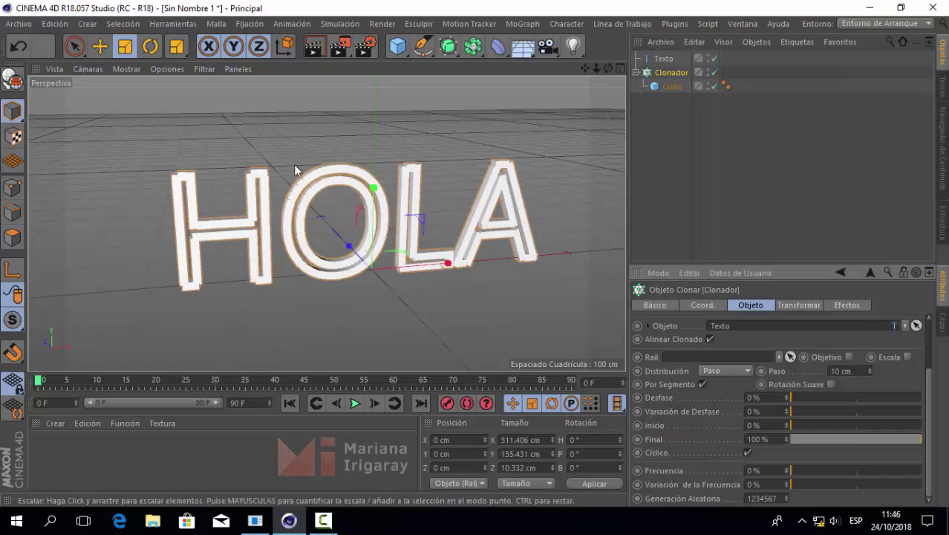
# Step: Orbit and zoom to inspect the solid HOLA outlines made of cube clones
pyautogui.keyDown('alt'); pyautogui.moveTo(295, 170); pyautogui.dragTo(311, 206); pyautogui.keyUp('alt')
pyautogui.scroll(2, 307, 191)
pyautogui.scroll(2, 314, 185)
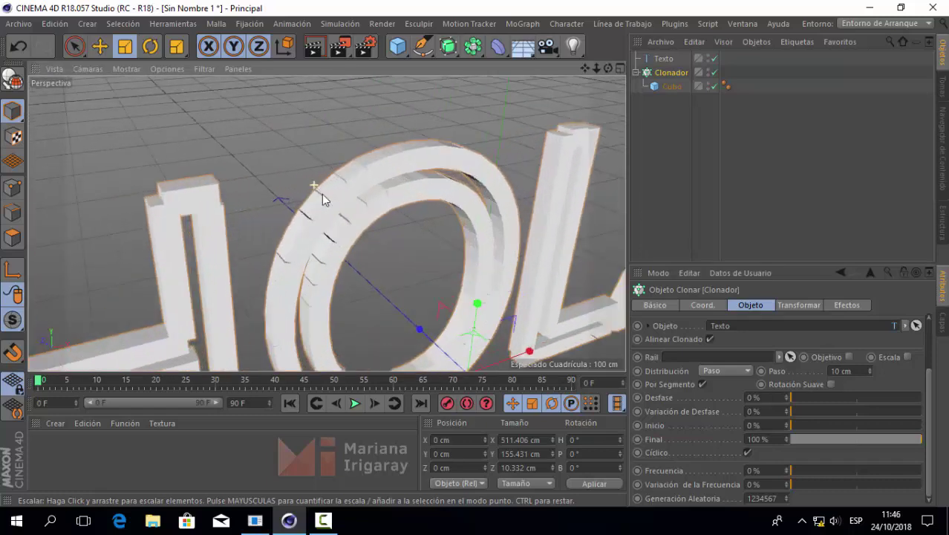
pyautogui.scroll(2, 324, 197)
pyautogui.scroll(2, 324, 197)
pyautogui.scroll(2, 300, 198)
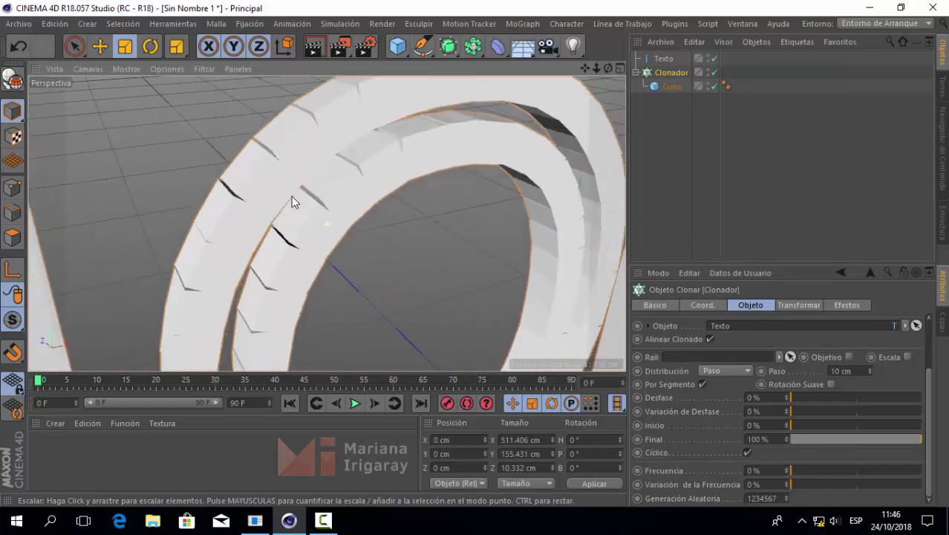
pyautogui.scroll(-3, 293, 198)
pyautogui.scroll(-3, 320, 202)
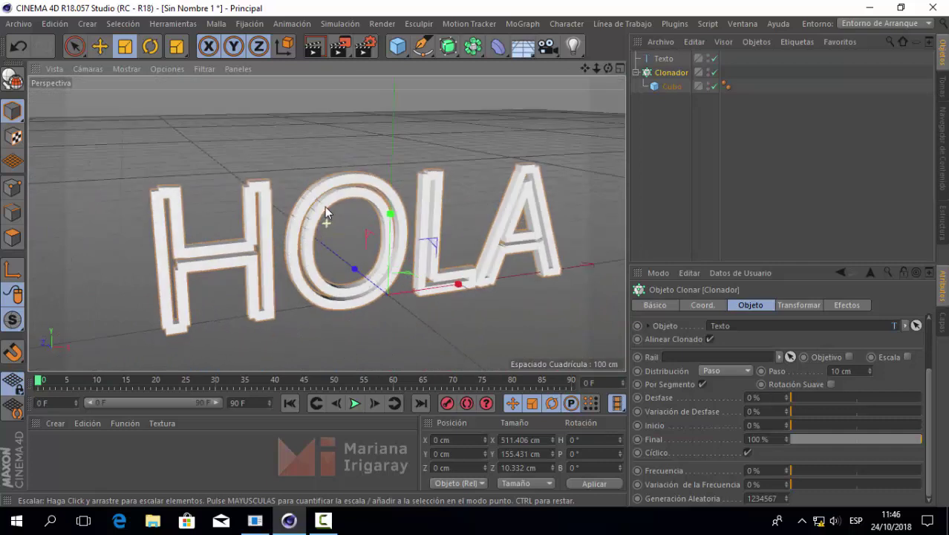
pyautogui.moveTo(325, 208)
pyautogui.keyDown('alt'); pyautogui.mouseDown()
pyautogui.moveTo(332, 228)
pyautogui.moveTo(322, 213)
pyautogui.mouseUp(); pyautogui.keyUp('alt')
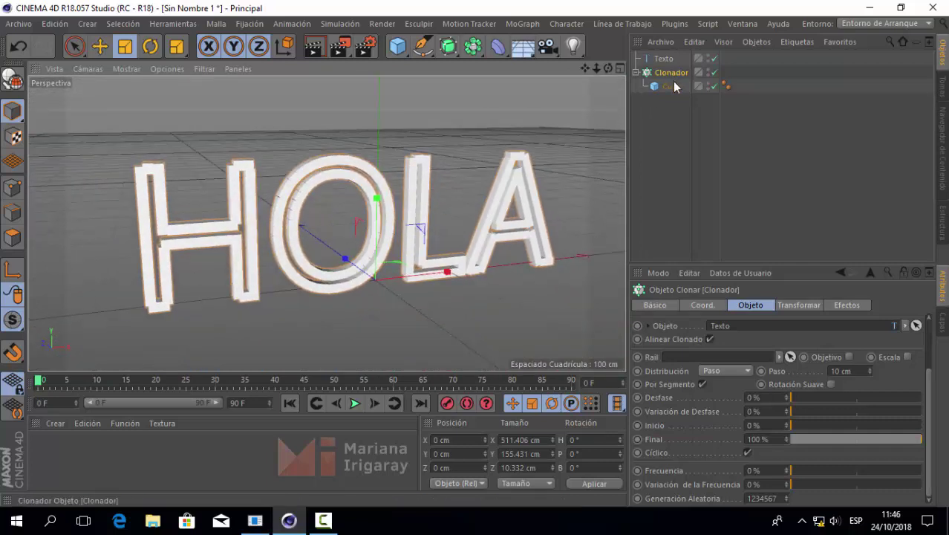
# Step: Add an Esfera, shrink it to 7 cm radius, and nest it inside the Clonador
pyautogui.click(399, 50)
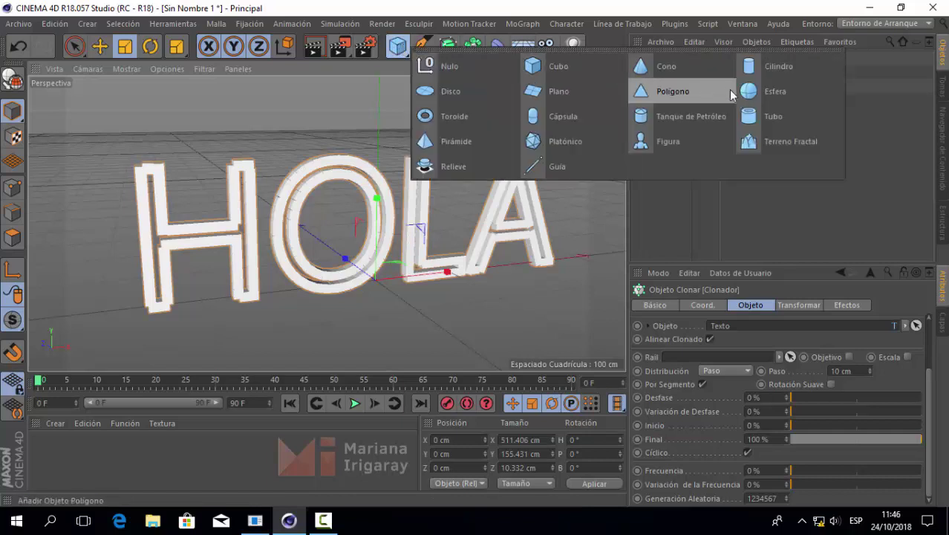
pyautogui.click(772, 90)
pyautogui.moveTo(510, 131)
pyautogui.mouseDown()
pyautogui.moveTo(424, 347)
pyautogui.moveTo(386, 353)
pyautogui.mouseUp()
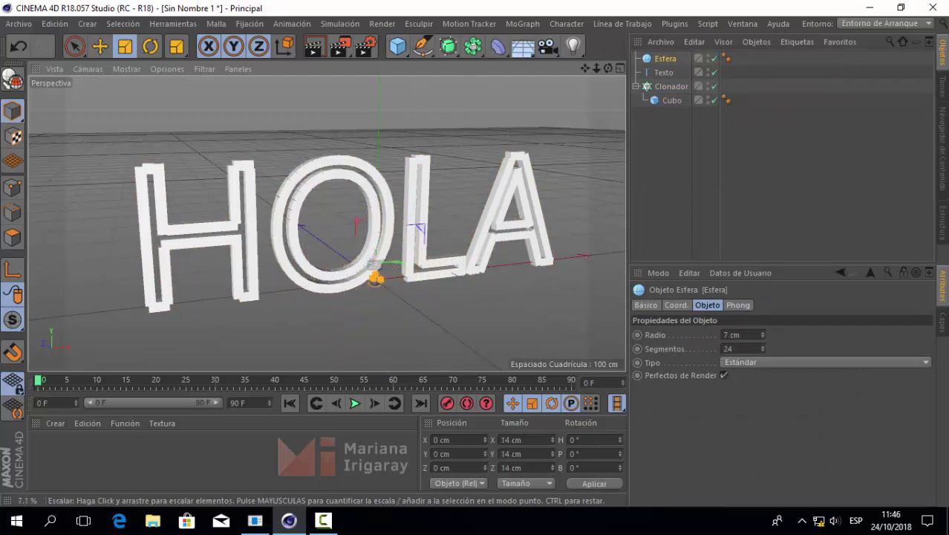
pyautogui.moveTo(376, 276); pyautogui.dragTo(376, 278)
pyautogui.moveTo(672, 64); pyautogui.dragTo(666, 95)
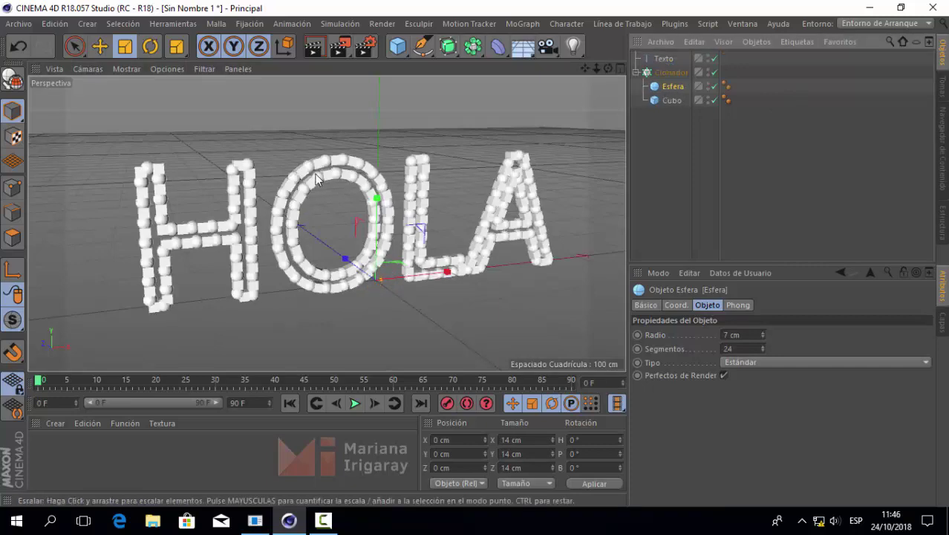
# Step: Zoom in and back out to check spheres and cubes alternating along HOLA
pyautogui.scroll(2, 315, 179)
pyautogui.scroll(3, 323, 160)
pyautogui.scroll(2, 335, 138)
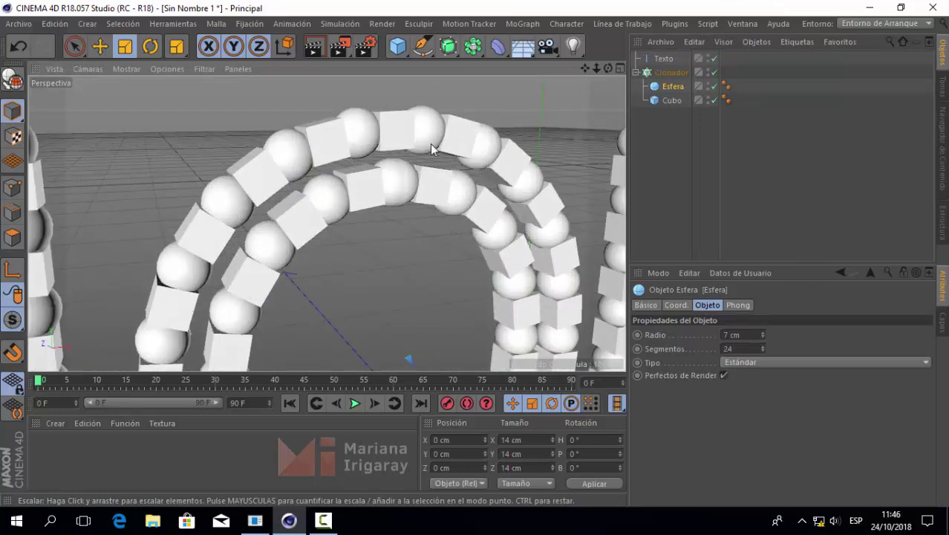
pyautogui.scroll(-5, 513, 197)
pyautogui.scroll(-1, 413, 206)
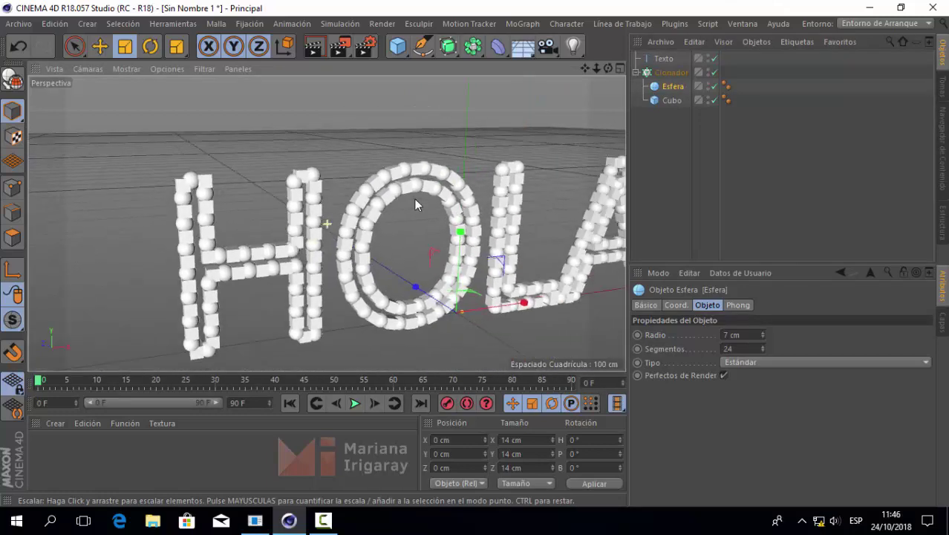
pyautogui.scroll(-2, 324, 221)
pyautogui.scroll(-1, 324, 221)
pyautogui.scroll(-1, 408, 209)
pyautogui.scroll(-1, 408, 209)
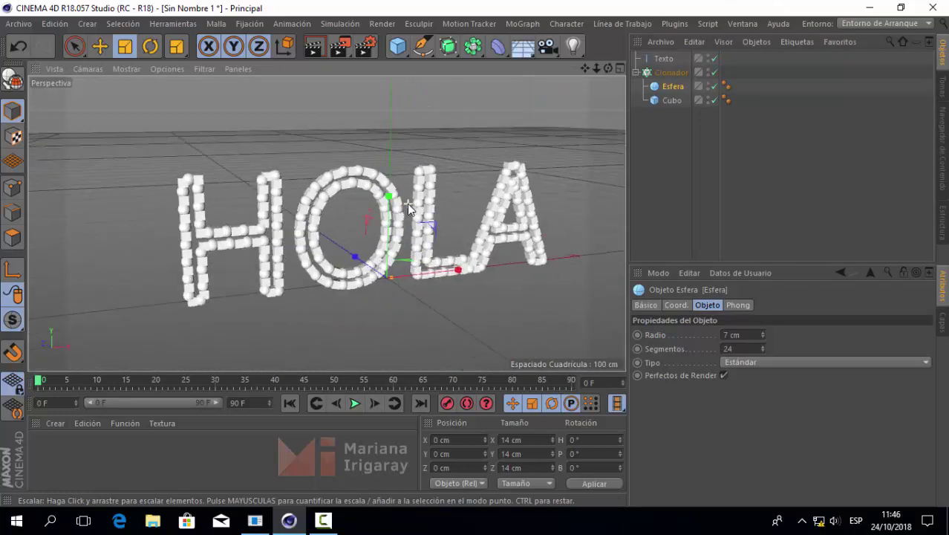
pyautogui.scroll(-1, 408, 209)
pyautogui.click(398, 50)
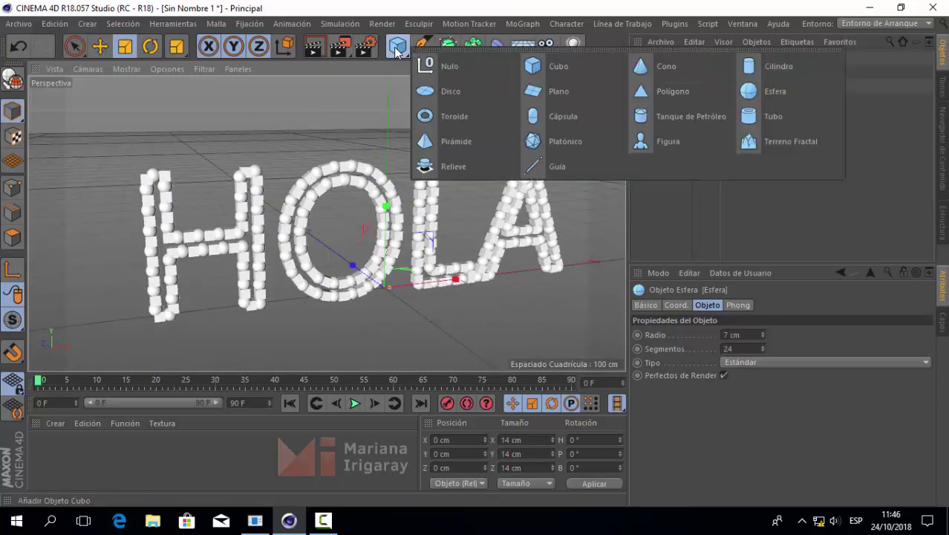
# Step: Add a Cono, shrink it to 13.5 cm height, and nest it inside the Clonador
pyautogui.click(657, 66)
pyautogui.moveTo(549, 212)
pyautogui.mouseDown()
pyautogui.moveTo(445, 416)
pyautogui.moveTo(413, 416)
pyautogui.mouseUp()
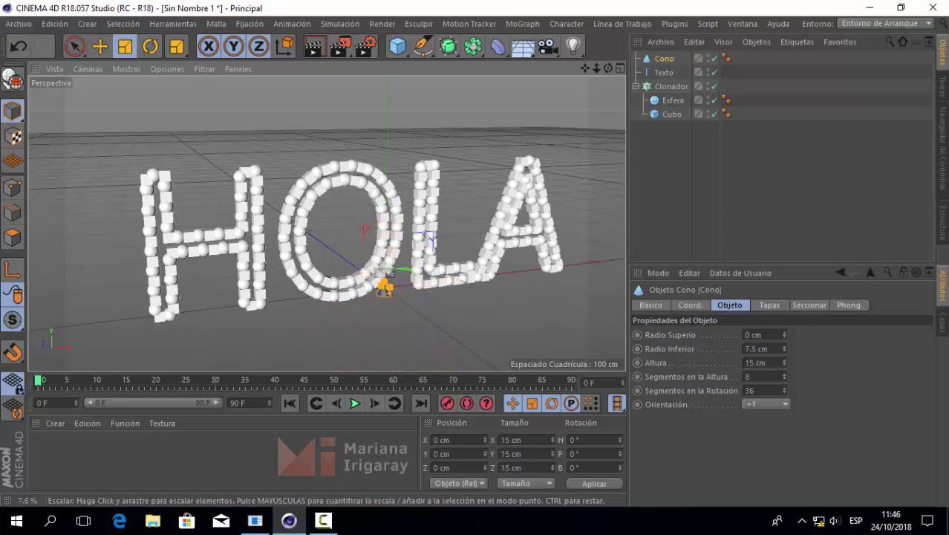
pyautogui.moveTo(484, 283); pyautogui.dragTo(470, 336)
pyautogui.click(666, 61)
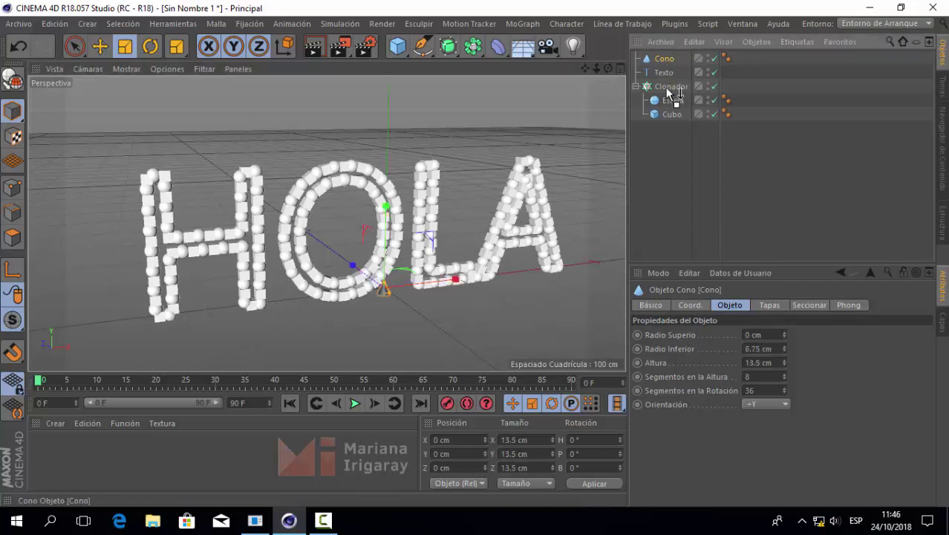
pyautogui.moveTo(666, 88); pyautogui.dragTo(668, 87)
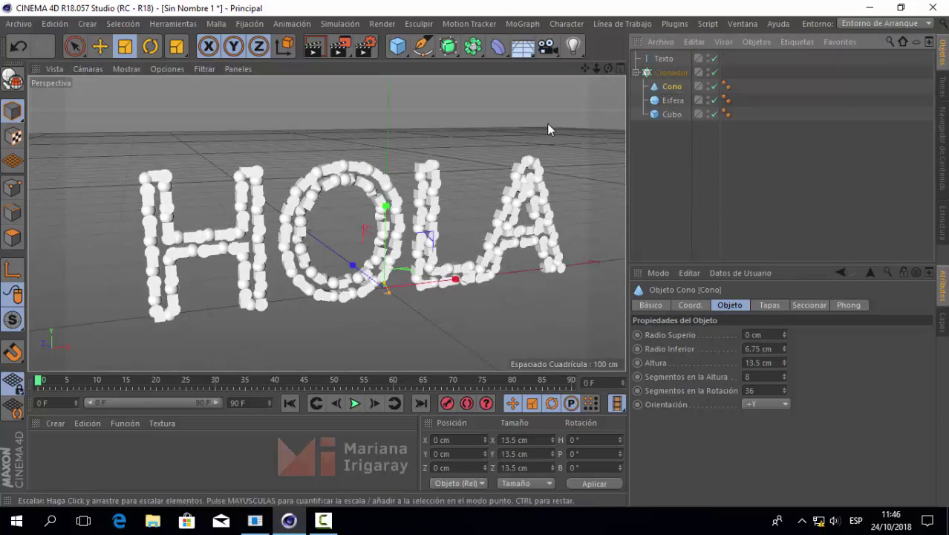
pyautogui.scroll(3, 246, 186)
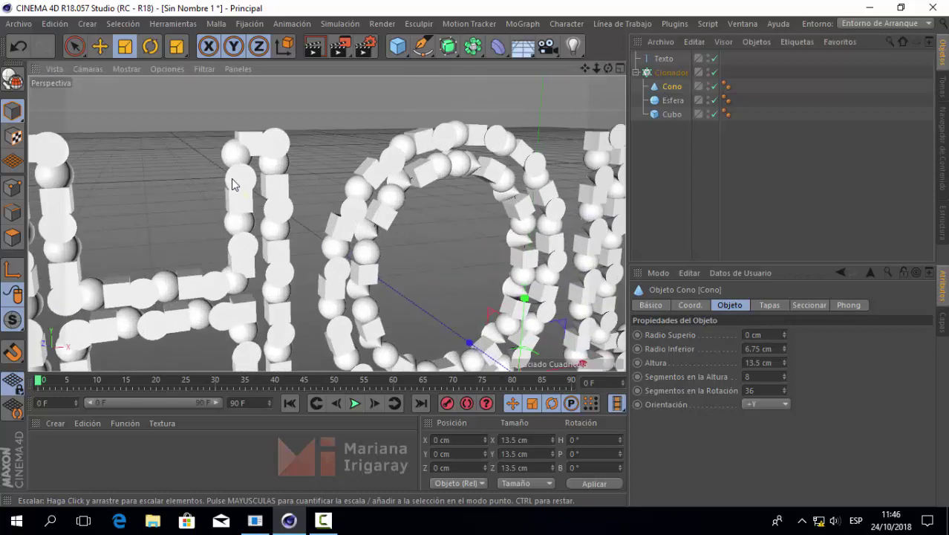
pyautogui.scroll(2, 234, 180)
pyautogui.moveTo(238, 193)
pyautogui.keyDown('alt'); pyautogui.mouseDown()
pyautogui.moveTo(466, 191)
pyautogui.moveTo(502, 181)
pyautogui.moveTo(509, 206)
pyautogui.moveTo(338, 193)
pyautogui.moveTo(309, 174)
pyautogui.moveTo(368, 256)
pyautogui.mouseUp(); pyautogui.keyUp('alt')
pyautogui.scroll(-3, 309, 174)
pyautogui.scroll(-2, 312, 175)
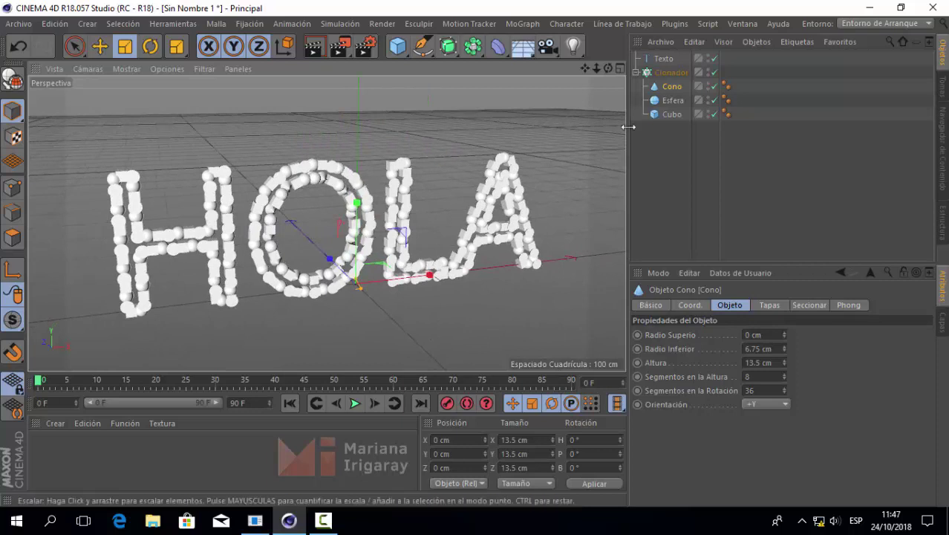
# Step: Try the Clonador's Final slider, then turn off Por Segmento with Final at 100%
pyautogui.click(671, 74)
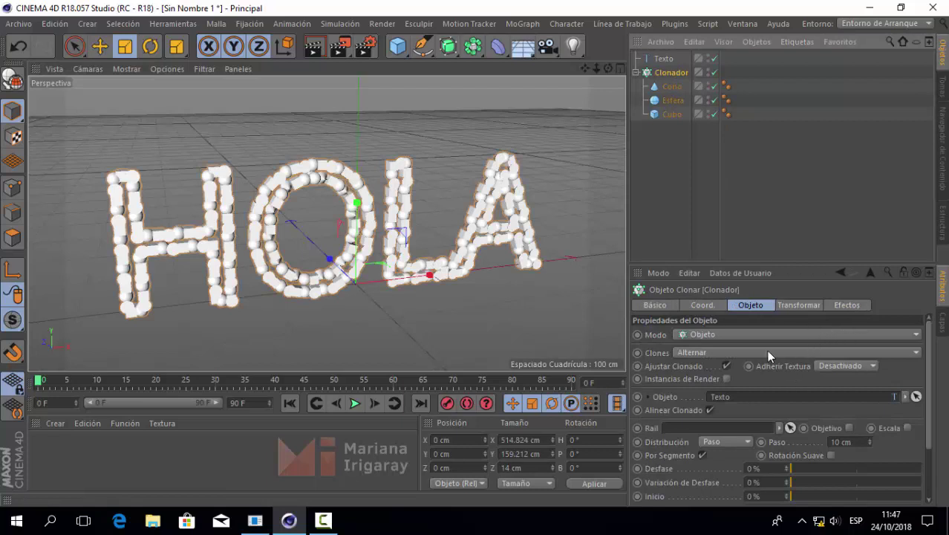
pyautogui.moveTo(931, 356); pyautogui.dragTo(932, 405)
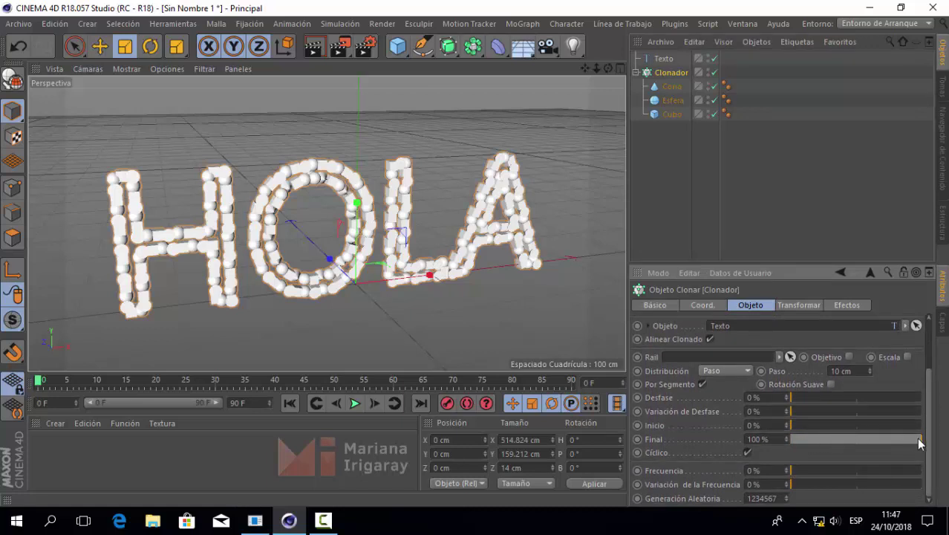
pyautogui.moveTo(919, 443)
pyautogui.mouseDown()
pyautogui.moveTo(813, 454)
pyautogui.moveTo(942, 460)
pyautogui.moveTo(898, 454)
pyautogui.moveTo(784, 469)
pyautogui.moveTo(929, 473)
pyautogui.mouseUp()
pyautogui.click(702, 384)
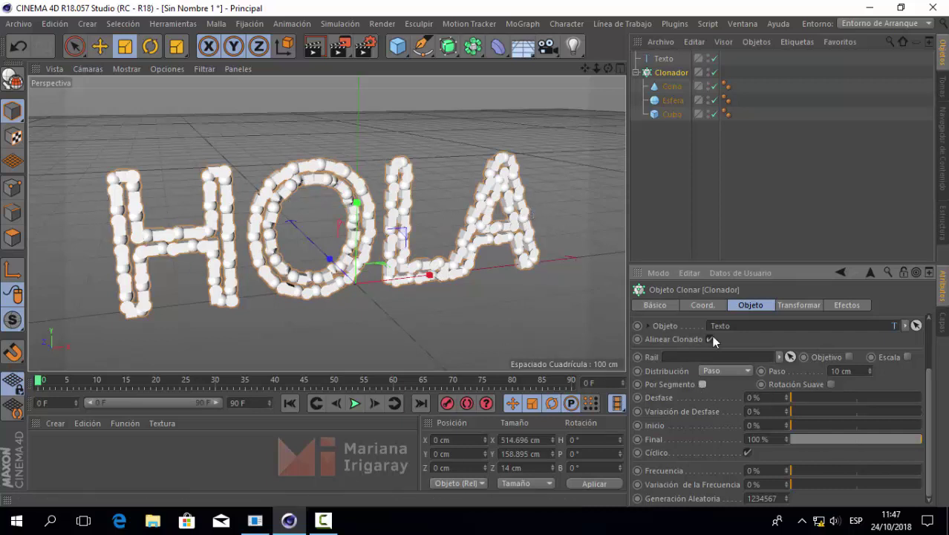
# Step: Set the Clonador's Final to 0% and keyframe it at frame 0
pyautogui.moveTo(921, 442)
pyautogui.mouseDown()
pyautogui.moveTo(782, 445)
pyautogui.moveTo(942, 442)
pyautogui.moveTo(776, 438)
pyautogui.moveTo(938, 442)
pyautogui.moveTo(786, 440)
pyautogui.mouseUp()
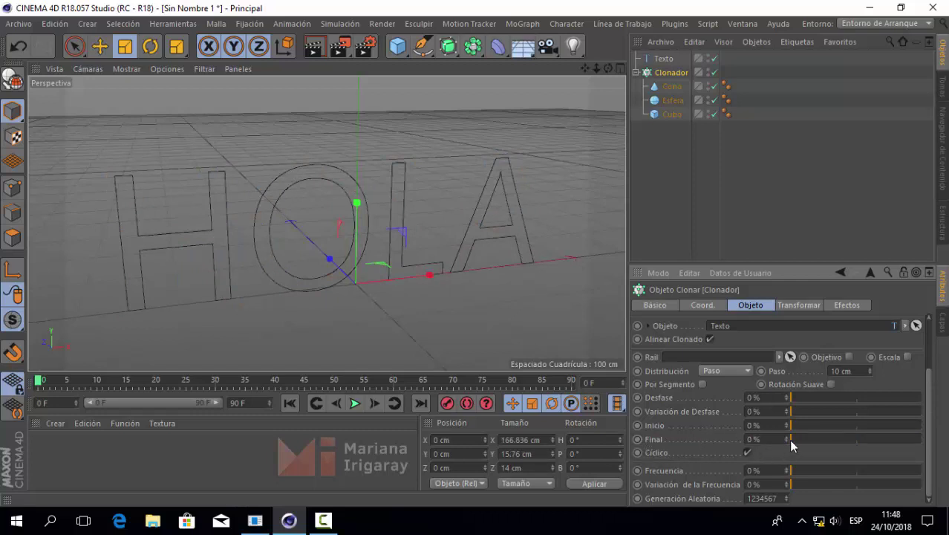
pyautogui.moveTo(789, 439)
pyautogui.mouseDown()
pyautogui.moveTo(806, 441)
pyautogui.moveTo(784, 445)
pyautogui.mouseUp()
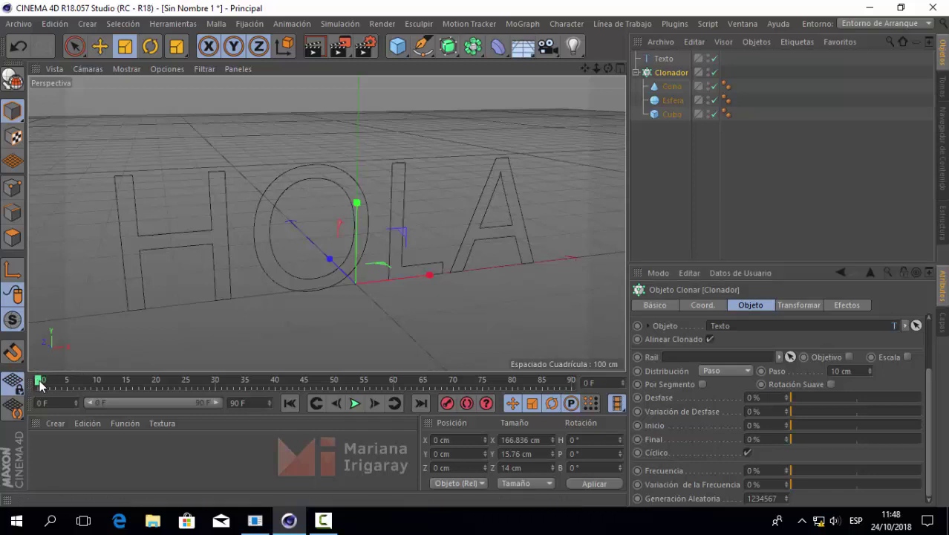
pyautogui.click(637, 439)
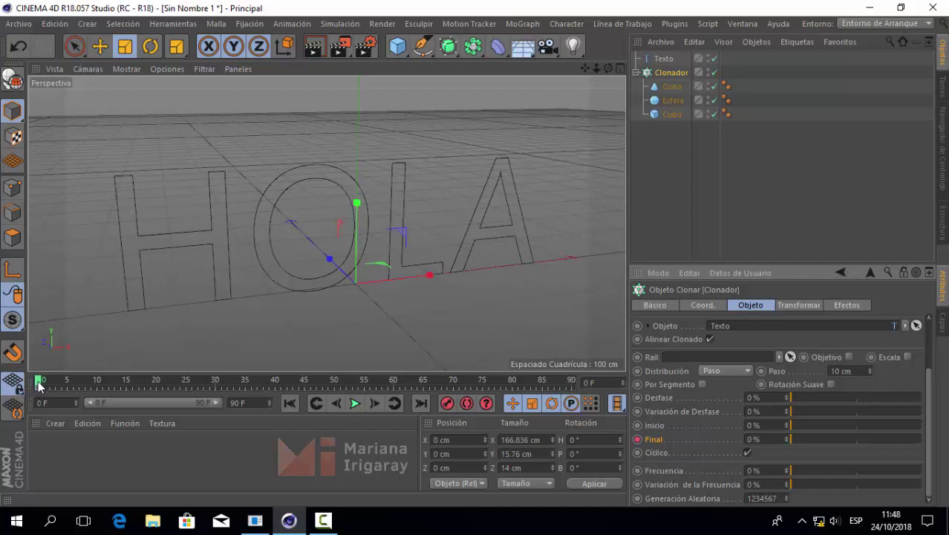
# Step: At frame 70, raise Final to 100% and keyframe it
pyautogui.moveTo(40, 384); pyautogui.dragTo(115, 390)
pyautogui.moveTo(229, 392); pyautogui.dragTo(455, 394)
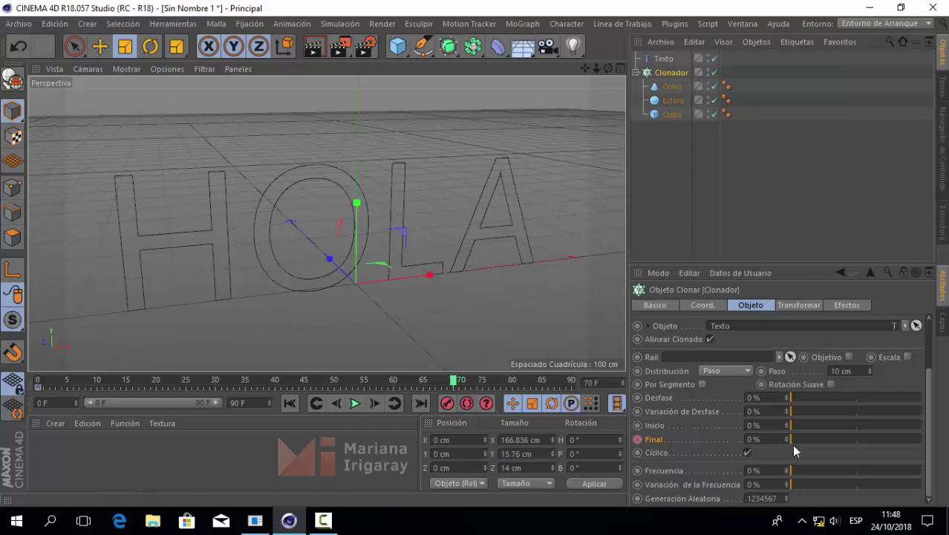
pyautogui.moveTo(791, 441); pyautogui.dragTo(924, 440)
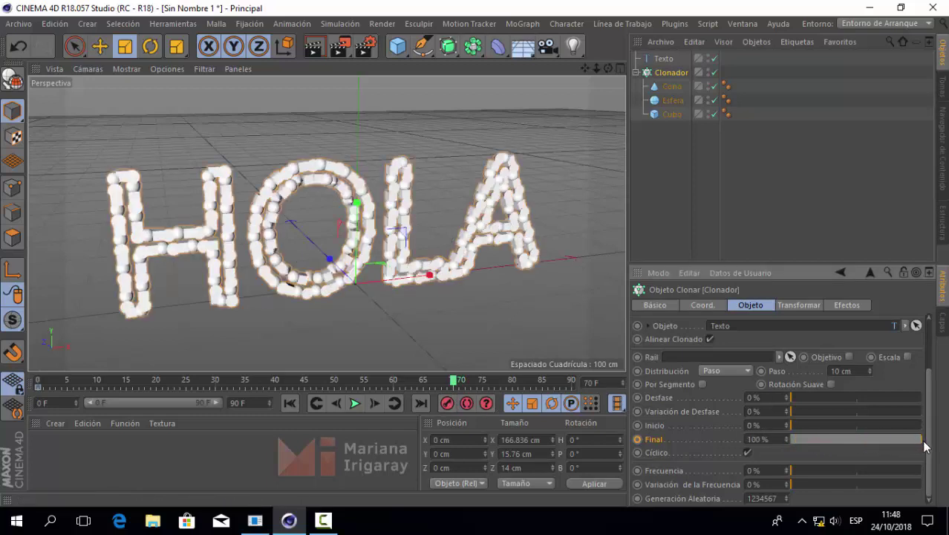
pyautogui.click(637, 439)
# Step: Play the clone growth animation from the start, stop it at frame 44, and reselect Clonador
pyautogui.click(290, 403)
pyautogui.click(355, 404)
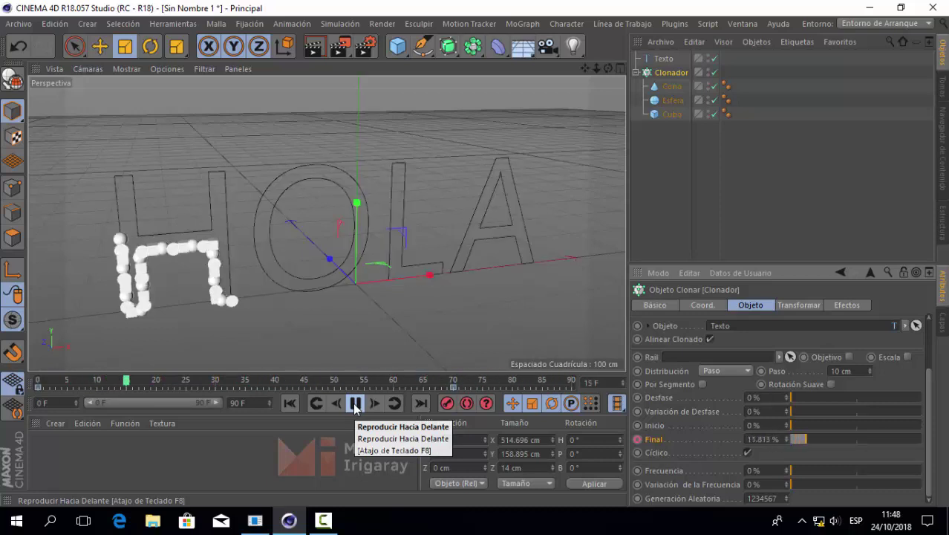
pyautogui.click(355, 403)
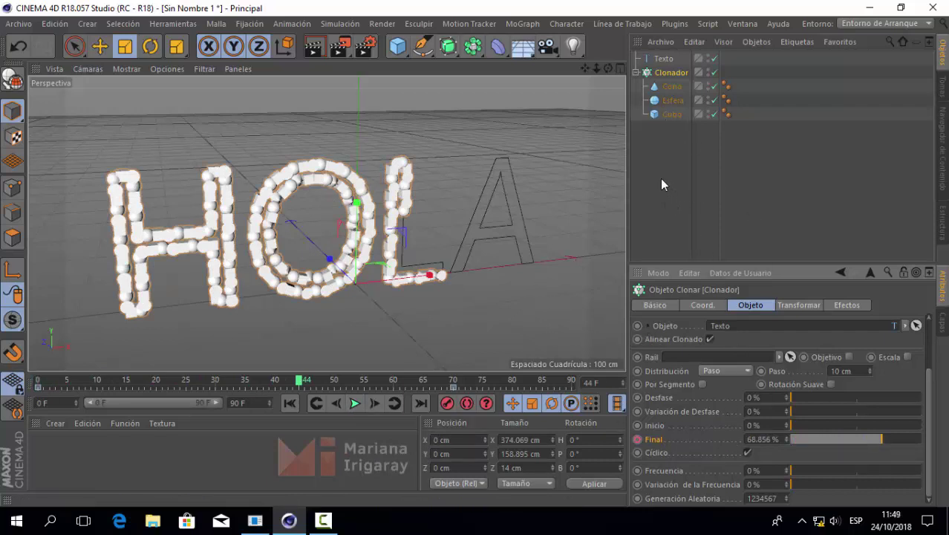
pyautogui.click(682, 151)
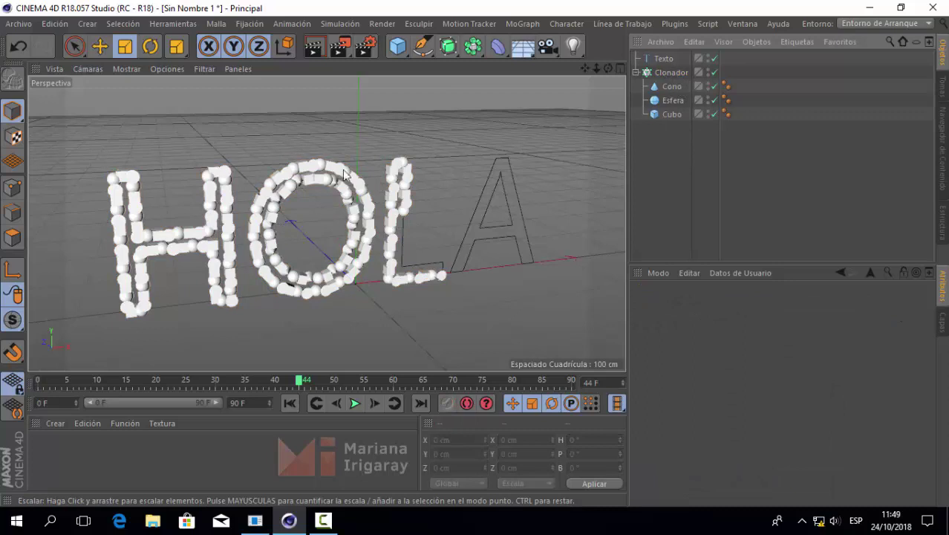
pyautogui.click(672, 72)
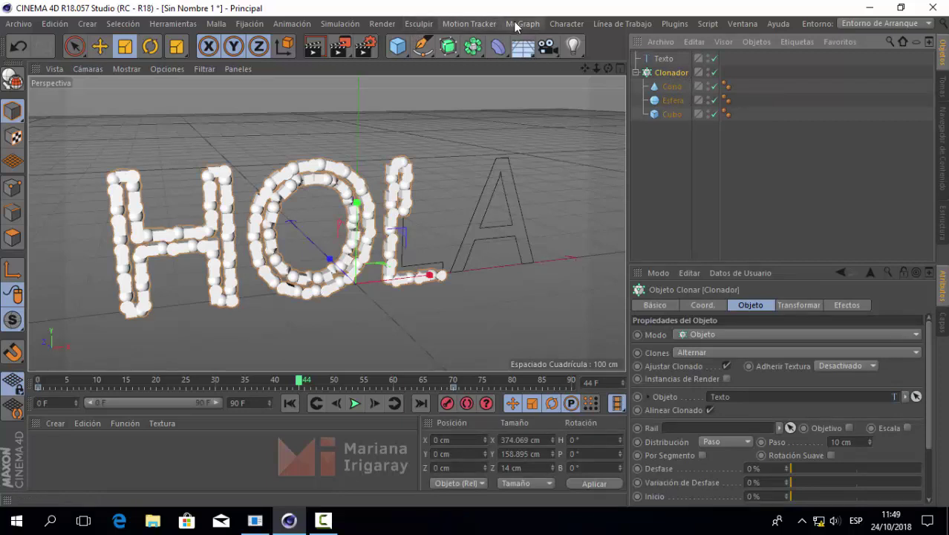
# Step: Add an Aleatorio random effector to the clones and preview the scattering up to frame 65
pyautogui.click(523, 24)
pyautogui.moveTo(549, 45)
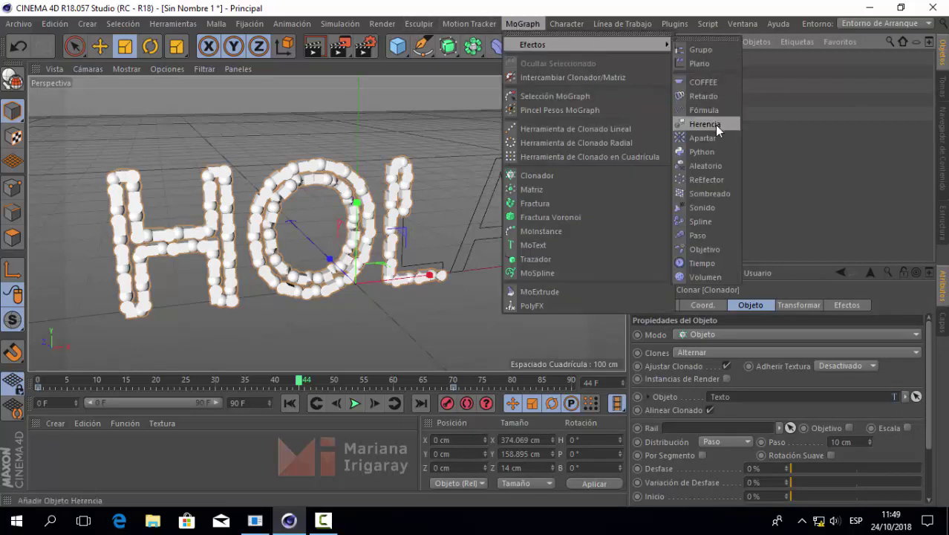
pyautogui.click(715, 167)
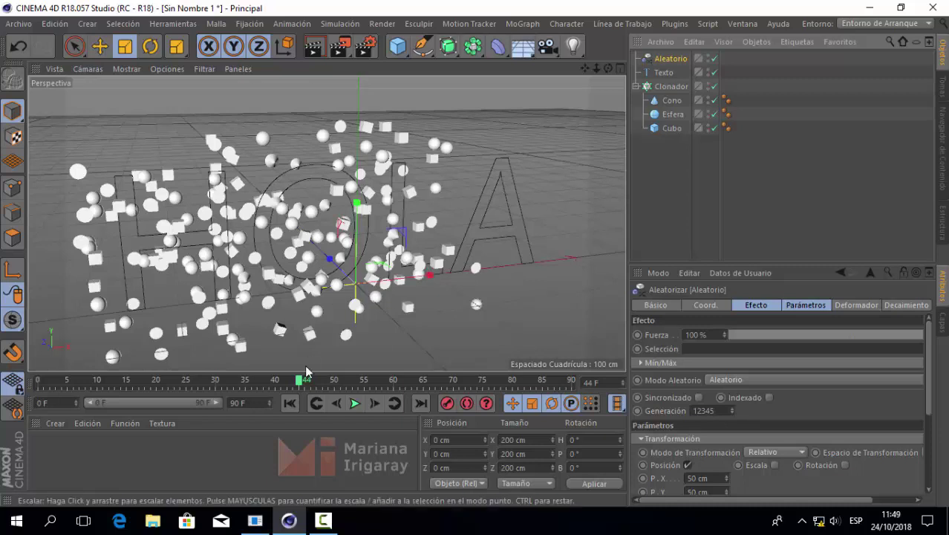
pyautogui.click(290, 403)
pyautogui.click(355, 403)
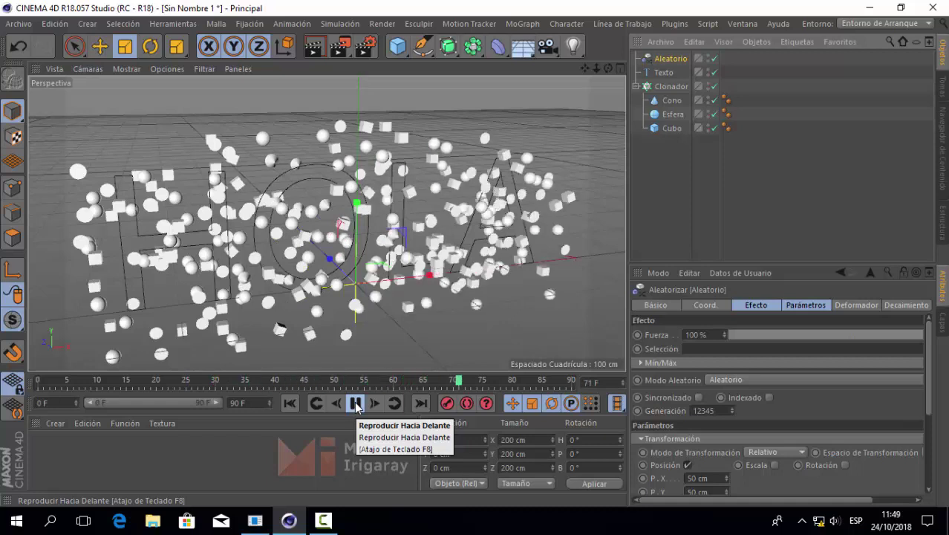
pyautogui.click(356, 403)
pyautogui.click(289, 403)
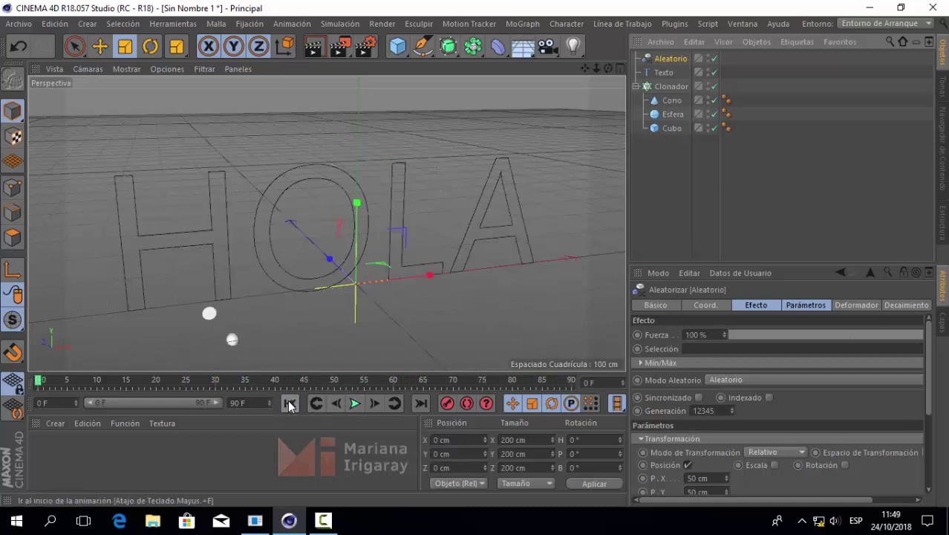
pyautogui.click(355, 403)
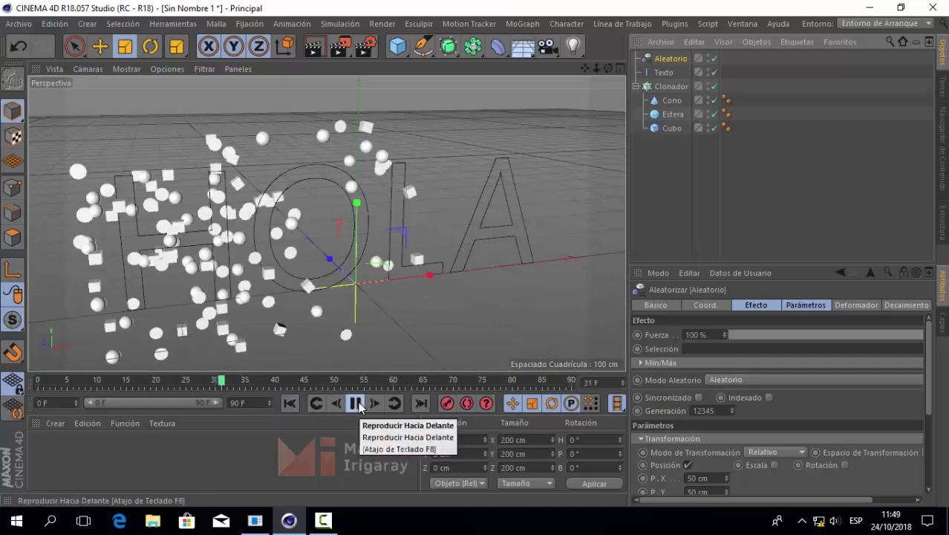
pyautogui.click(356, 403)
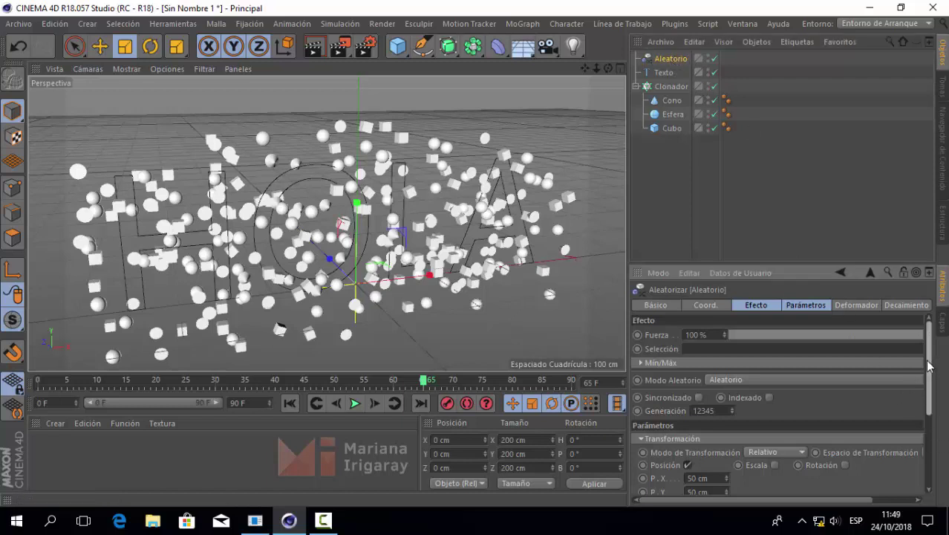
# Step: Make the Aleatorio effector randomize uniform scale at 0.5 instead of position
pyautogui.scroll(-5, 929, 401)
pyautogui.scroll(-1, 933, 411)
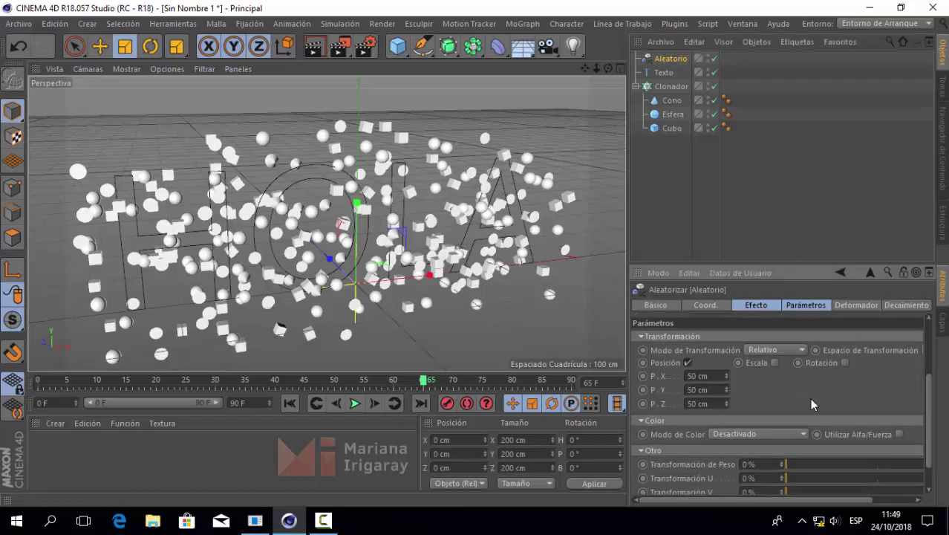
pyautogui.click(687, 362)
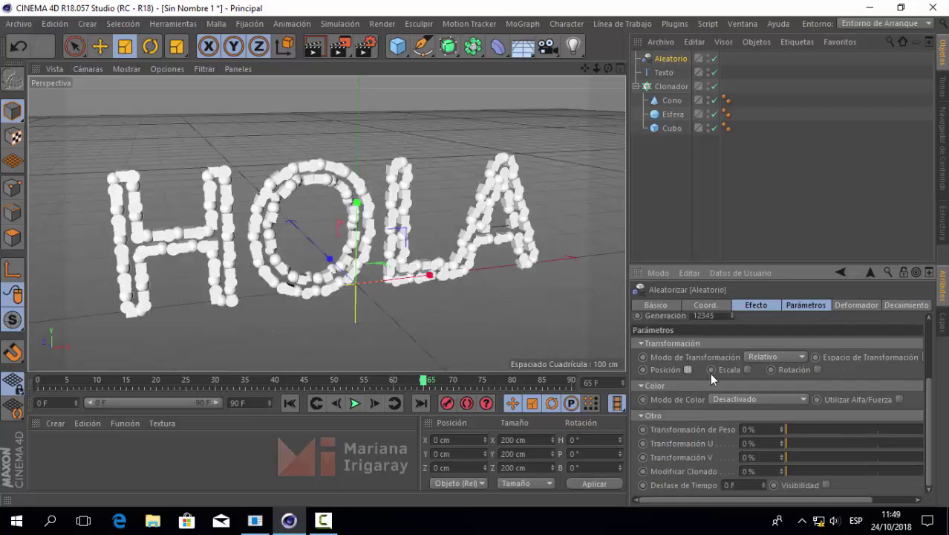
pyautogui.click(748, 369)
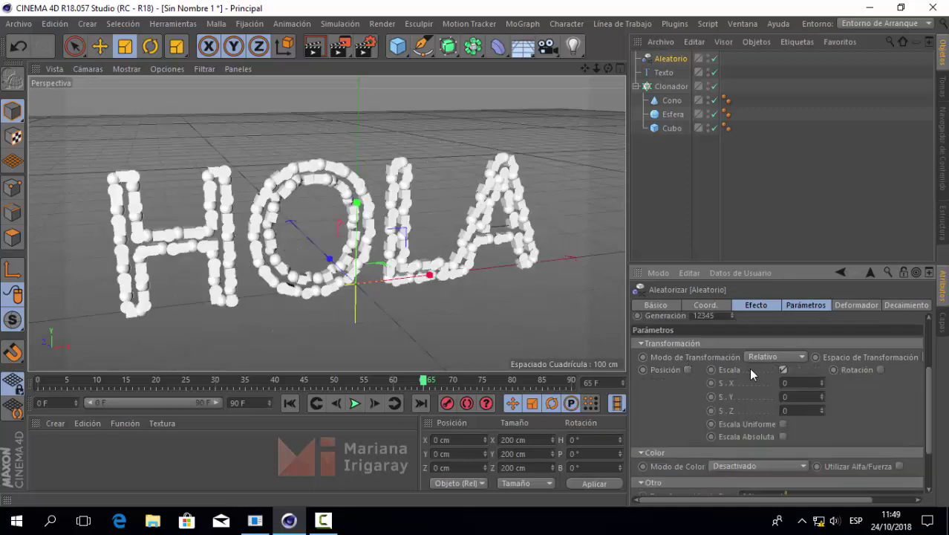
pyautogui.click(783, 423)
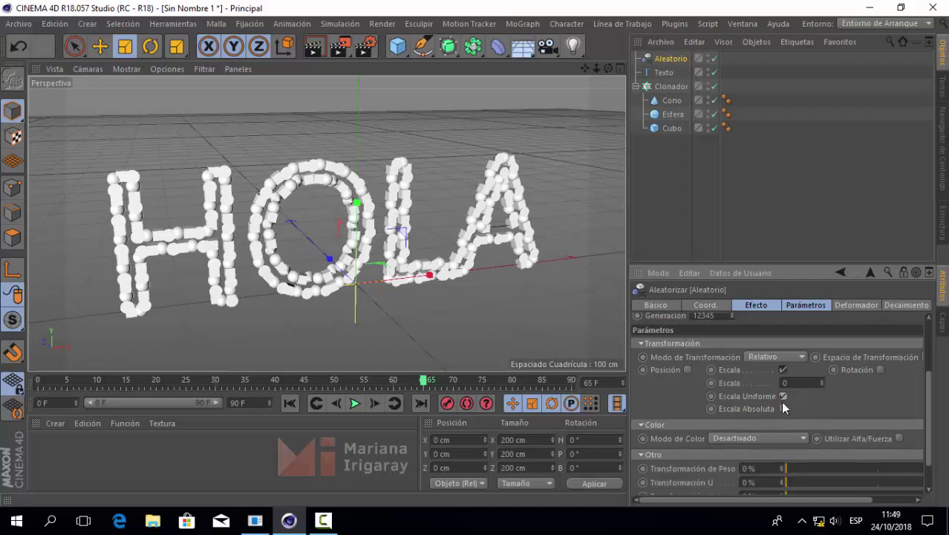
pyautogui.moveTo(795, 384); pyautogui.dragTo(764, 382)
pyautogui.write('0.5')
pyautogui.press('Return')
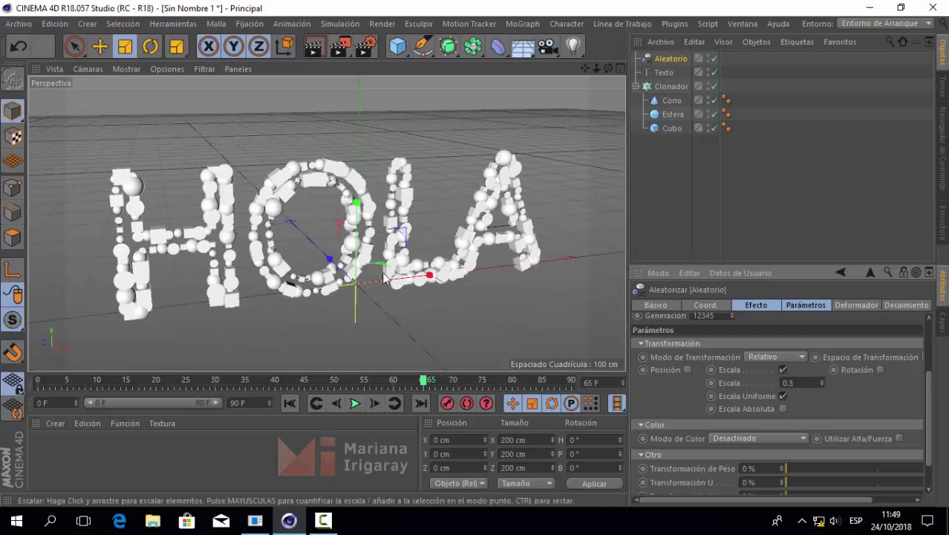
# Step: Orbit, zoom and pan around HOLA to inspect the variously sized clones
pyautogui.moveTo(382, 269)
pyautogui.keyDown('alt'); pyautogui.mouseDown()
pyautogui.moveTo(408, 262)
pyautogui.moveTo(223, 249)
pyautogui.mouseUp(); pyautogui.keyUp('alt')
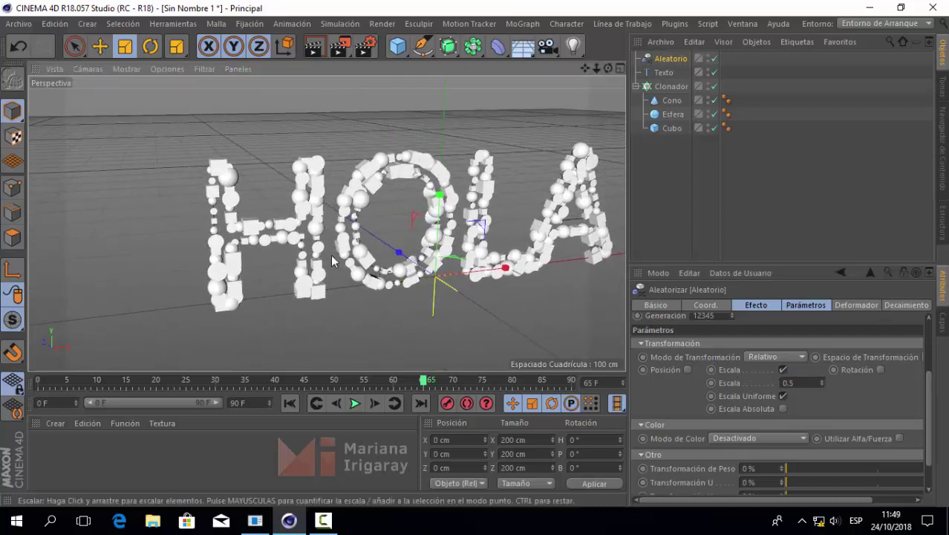
pyautogui.scroll(3, 223, 235)
pyautogui.scroll(3, 223, 234)
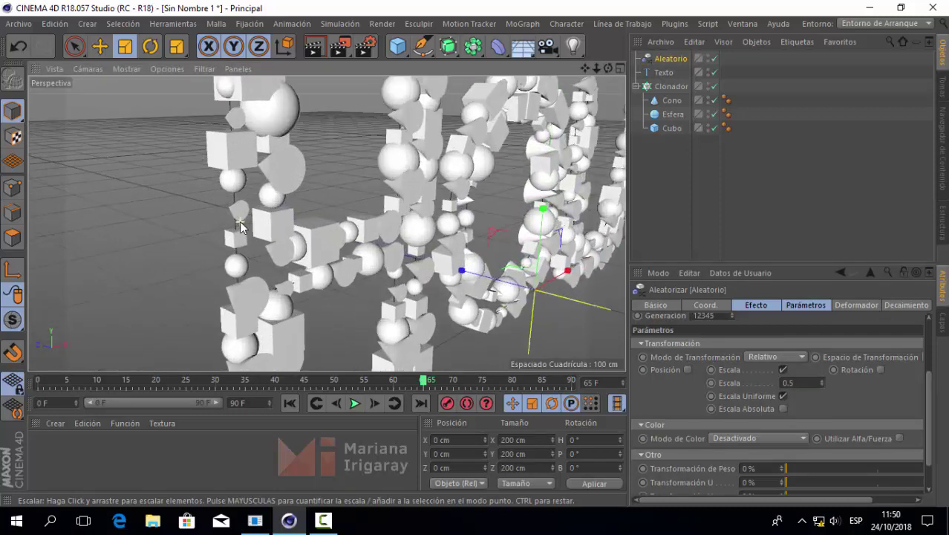
pyautogui.scroll(3, 275, 229)
pyautogui.scroll(2, 275, 229)
pyautogui.scroll(2, 374, 262)
pyautogui.moveTo(373, 262)
pyautogui.keyDown('alt'); pyautogui.mouseDown()
pyautogui.moveTo(318, 265)
pyautogui.moveTo(455, 279)
pyautogui.moveTo(247, 173)
pyautogui.moveTo(171, 223)
pyautogui.mouseUp(); pyautogui.keyUp('alt')
pyautogui.keyDown('alt'); pyautogui.moveTo(326, 223); pyautogui.dragTo(244, 216); pyautogui.keyUp('alt')
pyautogui.scroll(-3, 252, 215)
pyautogui.scroll(-3, 244, 216)
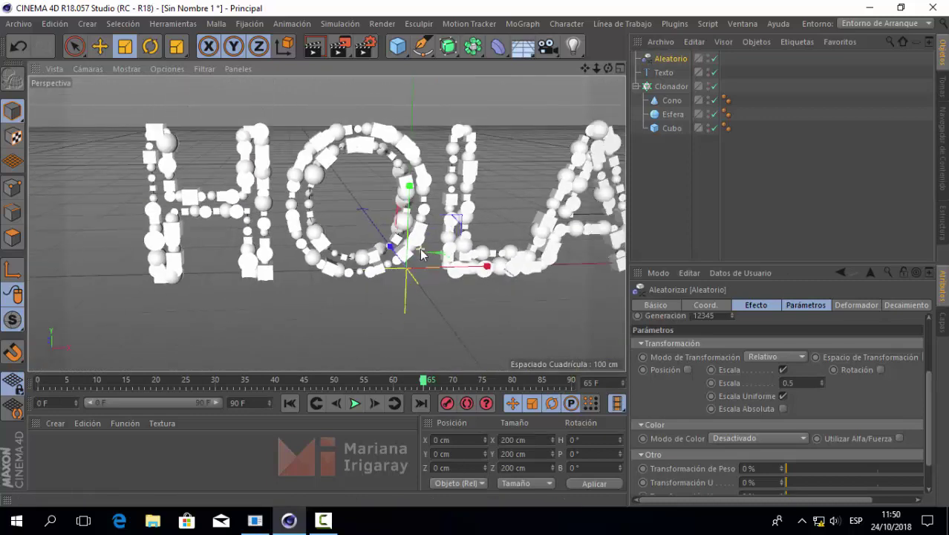
pyautogui.scroll(-2, 244, 216)
pyautogui.keyDown('alt'); pyautogui.moveTo(428, 244); pyautogui.dragTo(362, 256, button='middle'); pyautogui.keyUp('alt')
pyautogui.moveTo(362, 255)
pyautogui.keyDown('alt'); pyautogui.mouseDown()
pyautogui.moveTo(355, 266)
pyautogui.moveTo(374, 269)
pyautogui.mouseUp(); pyautogui.keyUp('alt')
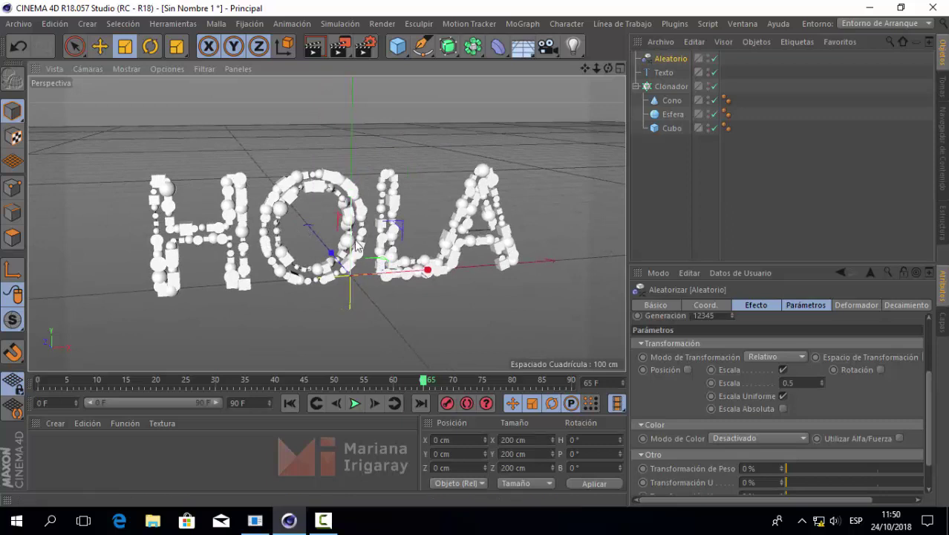
# Step: Select Texto and change its Fuente to Microsoft YaHei Light
pyautogui.click(665, 73)
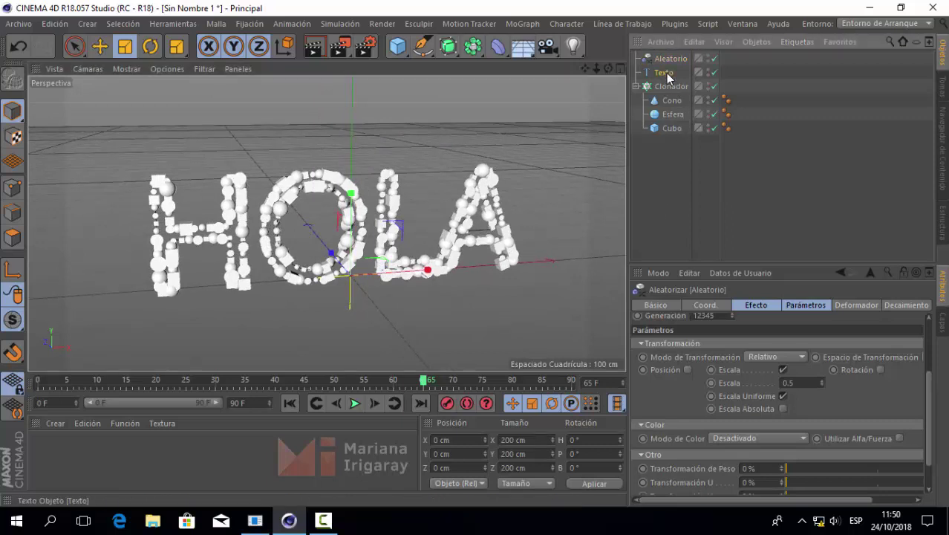
pyautogui.scroll(3, 822, 404)
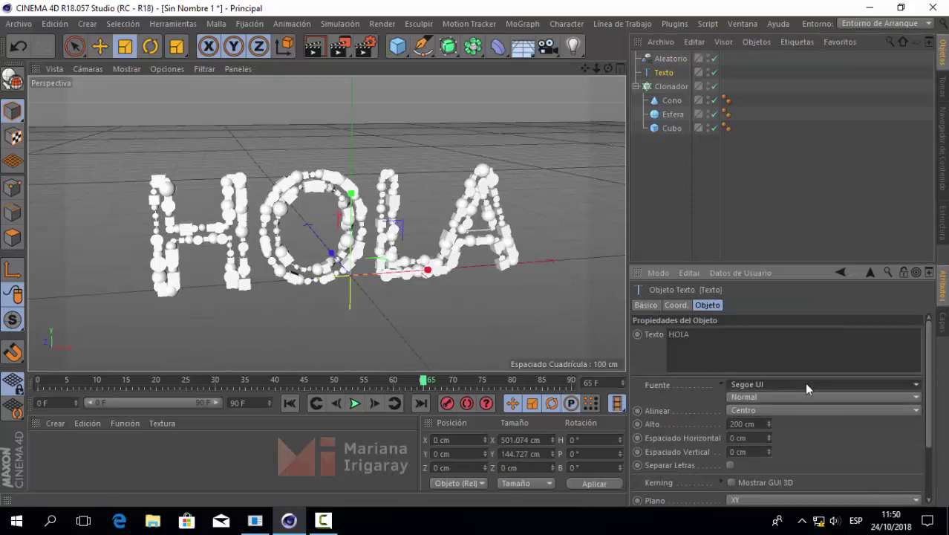
pyautogui.click(807, 385)
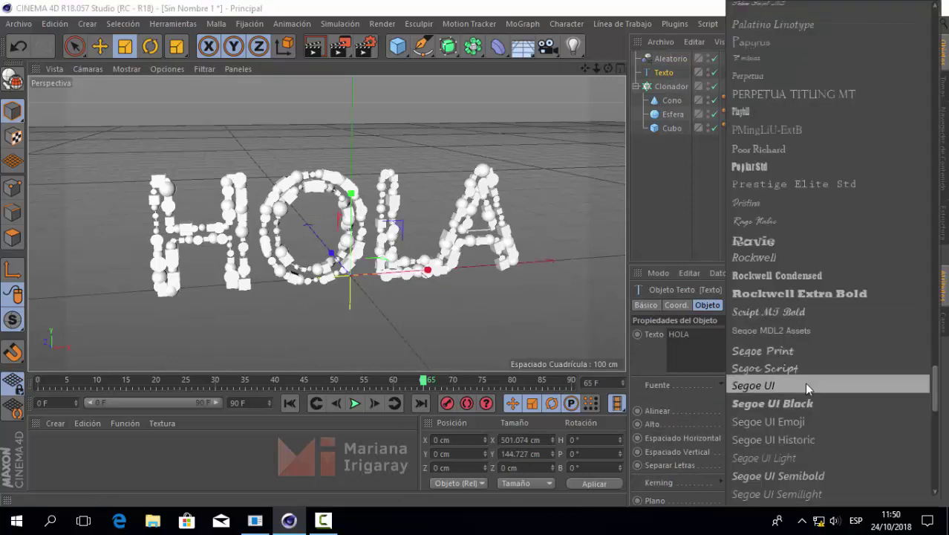
pyautogui.scroll(2, 836, 260)
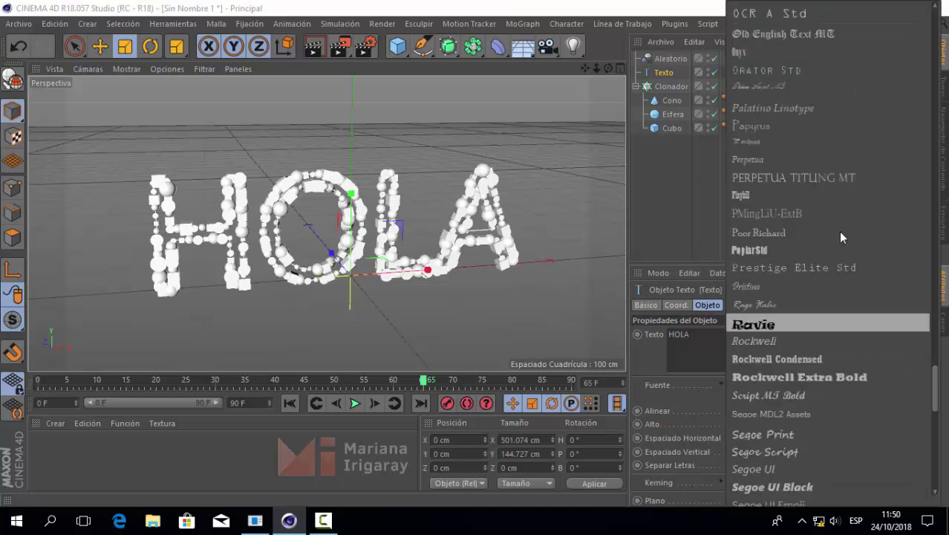
pyautogui.scroll(4, 840, 236)
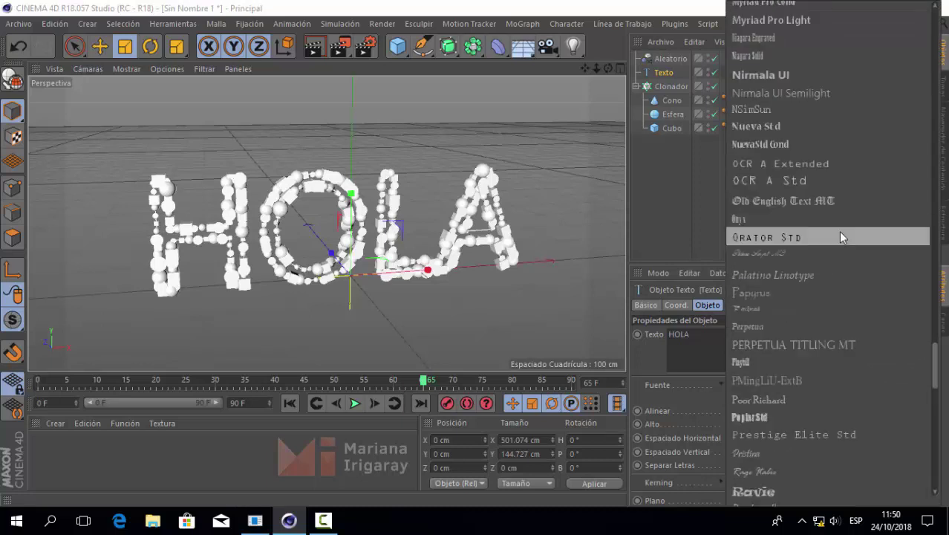
pyautogui.scroll(4, 839, 231)
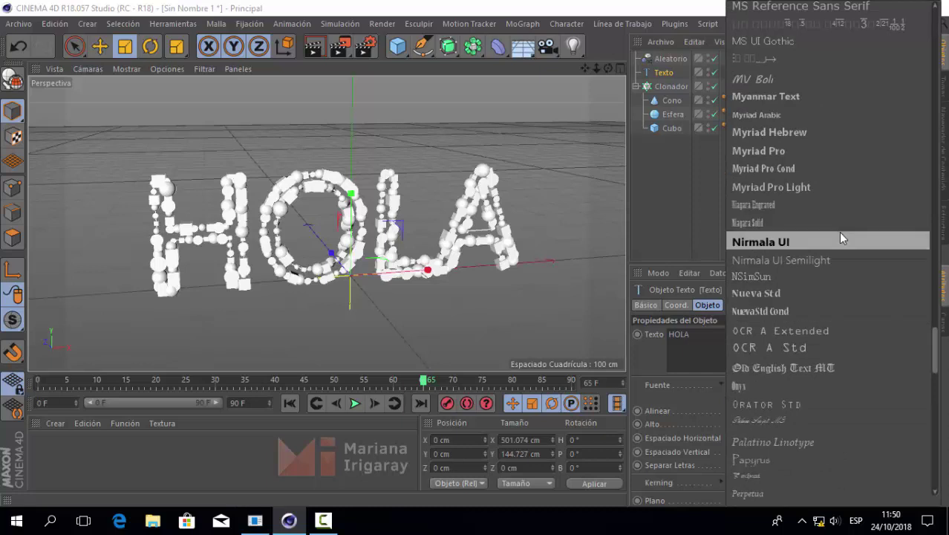
pyautogui.scroll(2, 842, 237)
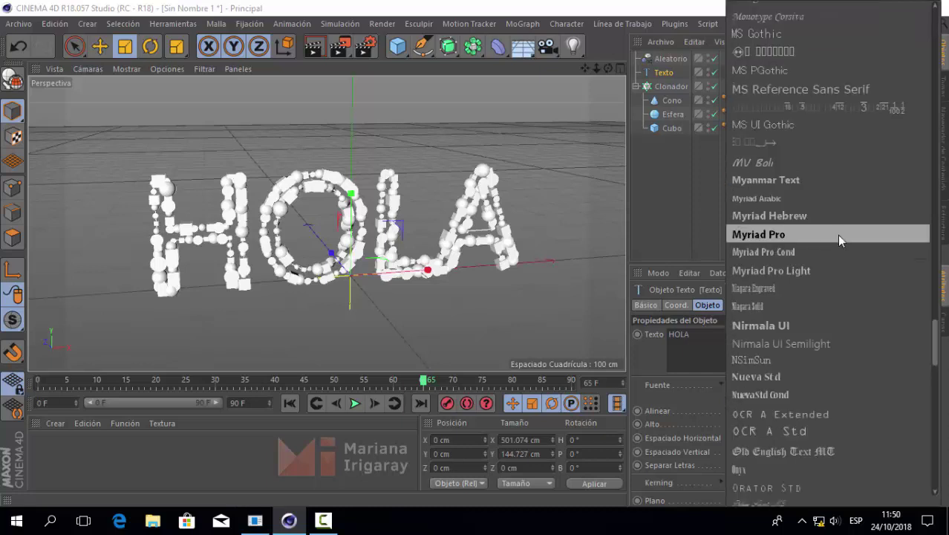
pyautogui.scroll(4, 839, 242)
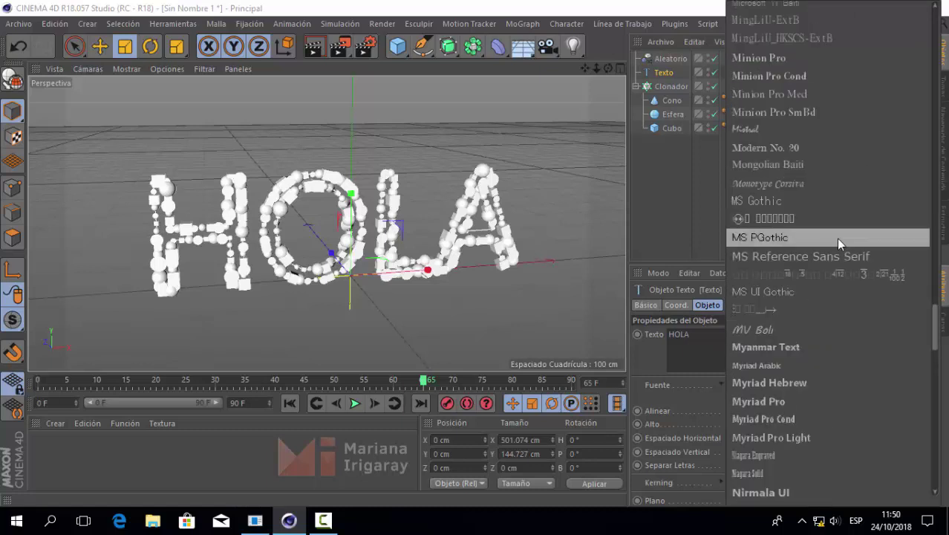
pyautogui.scroll(2, 837, 238)
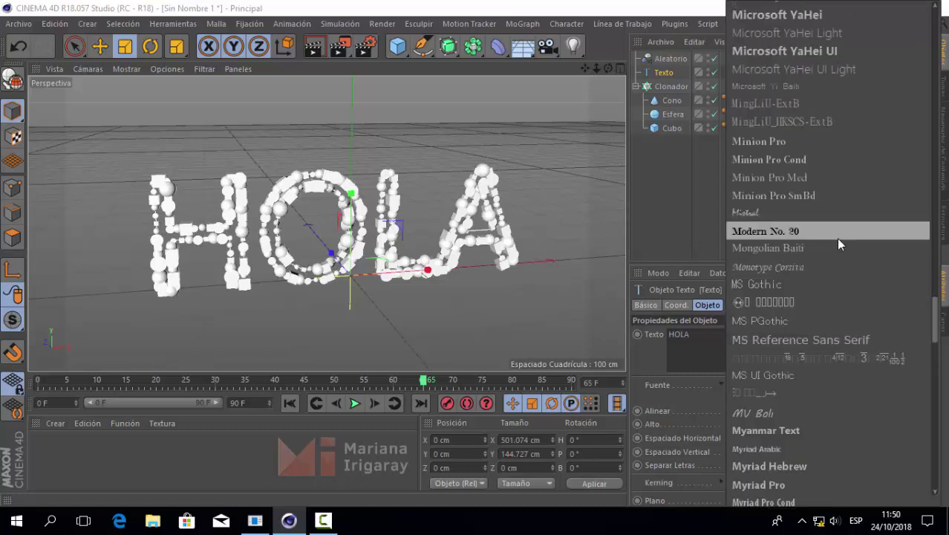
pyautogui.scroll(2, 837, 237)
pyautogui.scroll(2, 837, 237)
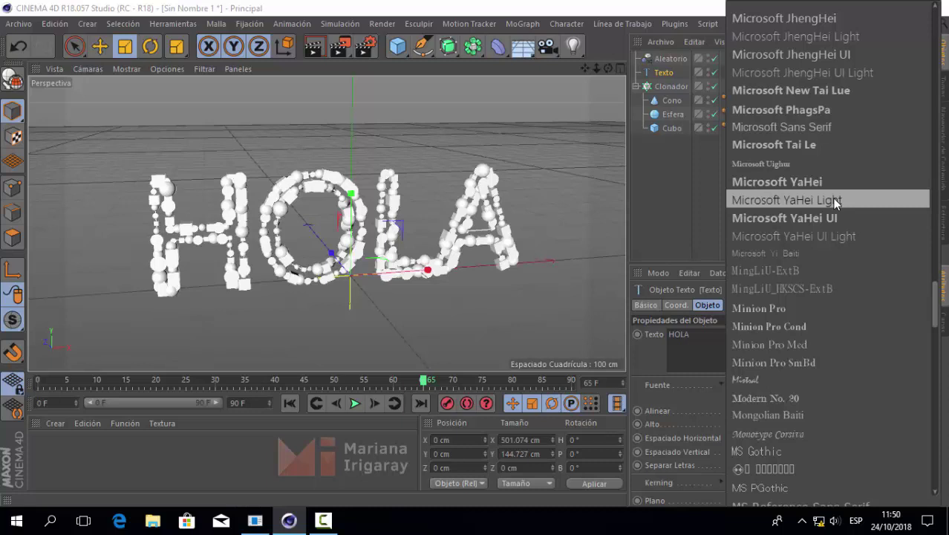
pyautogui.click(835, 200)
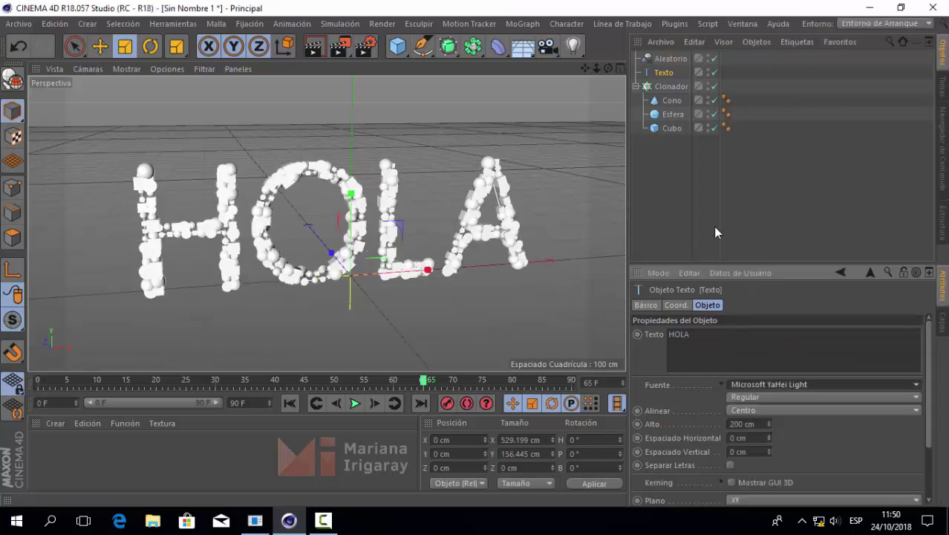
pyautogui.click(290, 403)
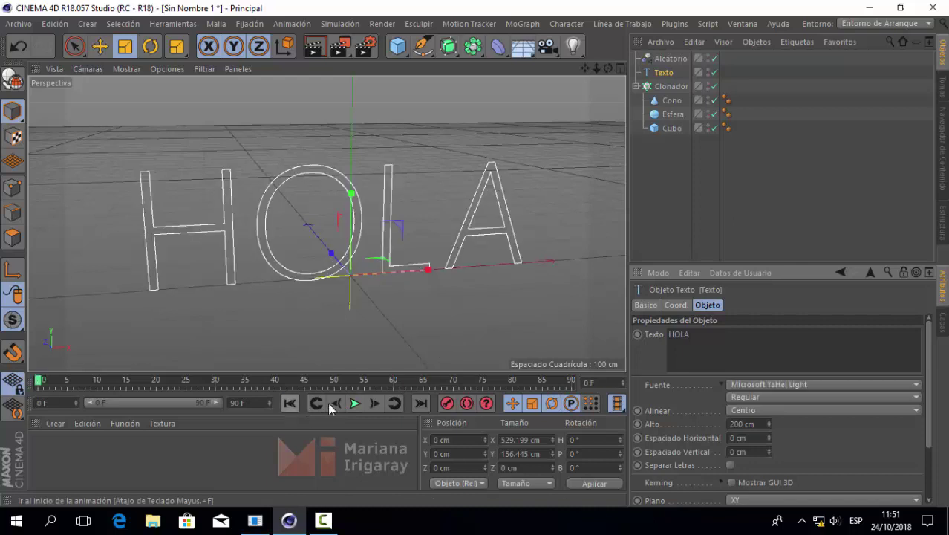
pyautogui.click(355, 402)
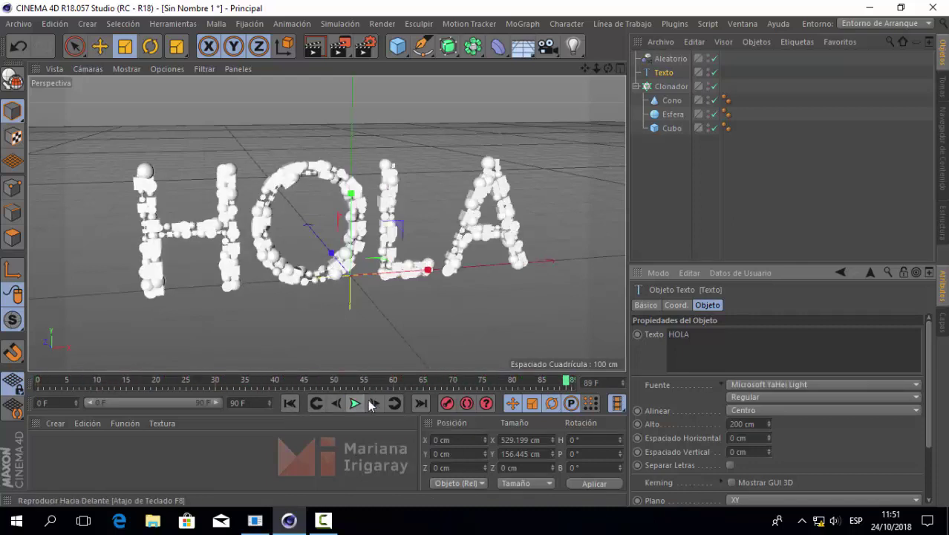
pyautogui.moveTo(567, 383)
pyautogui.mouseDown()
pyautogui.moveTo(71, 390)
pyautogui.moveTo(520, 401)
pyautogui.moveTo(42, 388)
pyautogui.moveTo(383, 396)
pyautogui.moveTo(459, 386)
pyautogui.mouseUp()
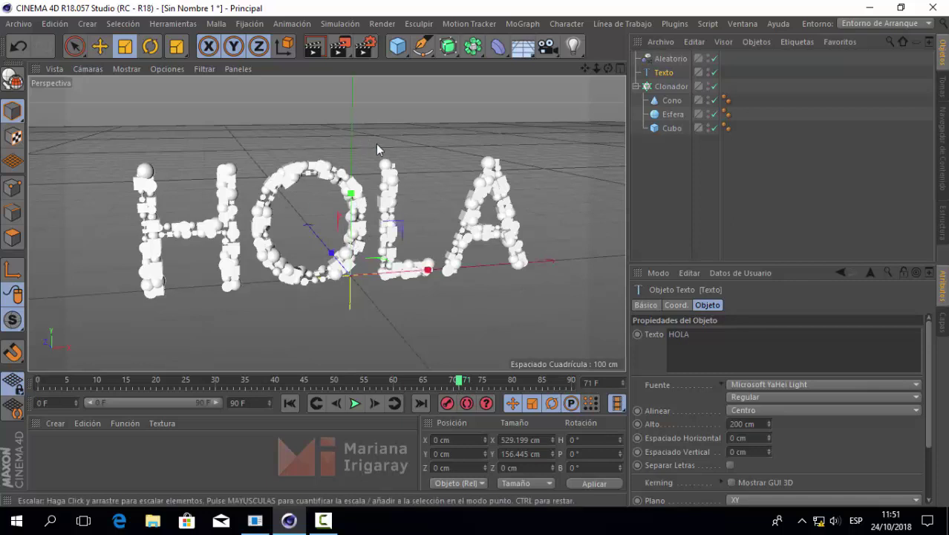
# Step: Select Esfera and bring up its tag menu to reach Simulación Etiquetas
pyautogui.click(674, 116)
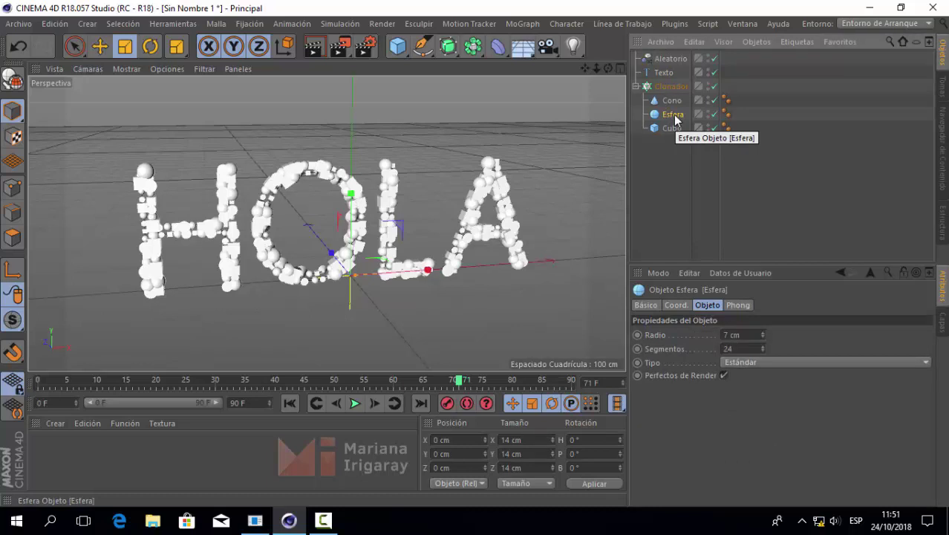
pyautogui.rightClick(675, 118)
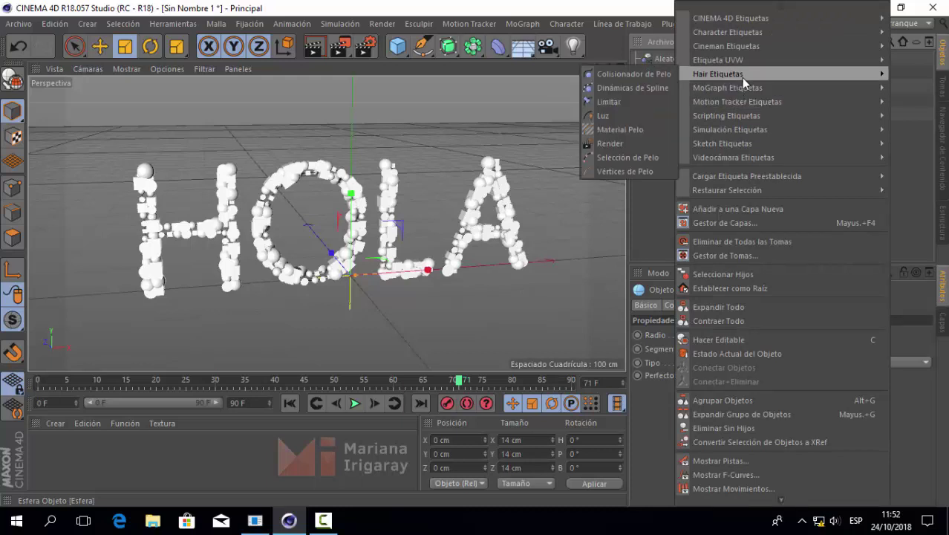
pyautogui.moveTo(729, 129)
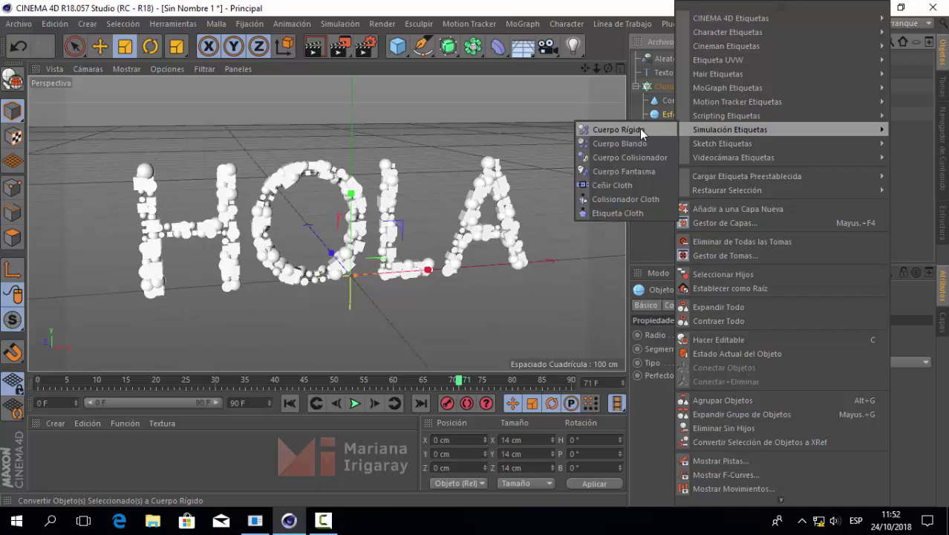
pyautogui.click(618, 130)
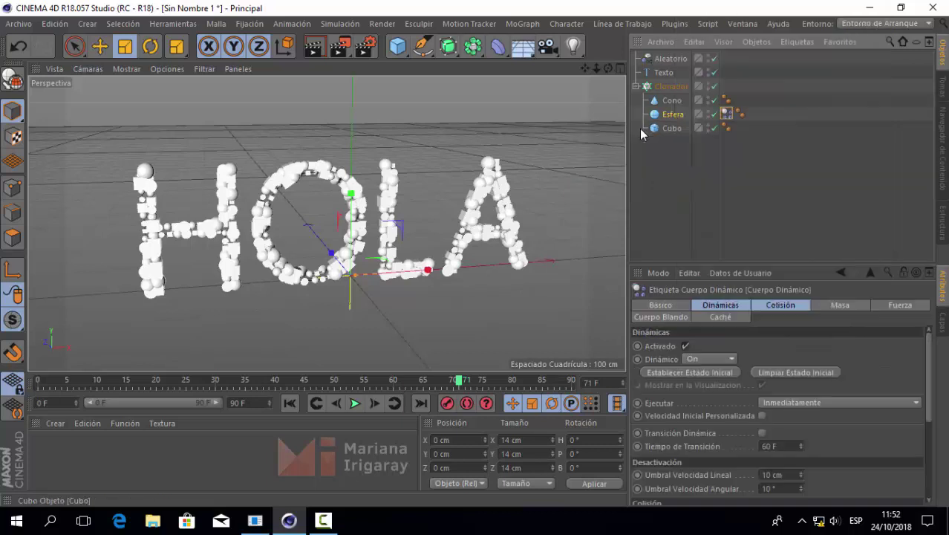
pyautogui.click(355, 404)
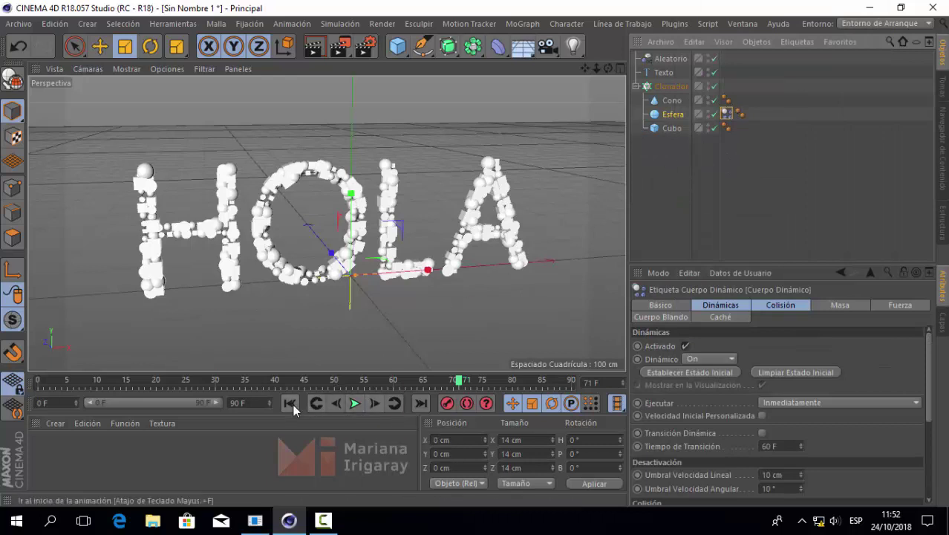
pyautogui.click(357, 408)
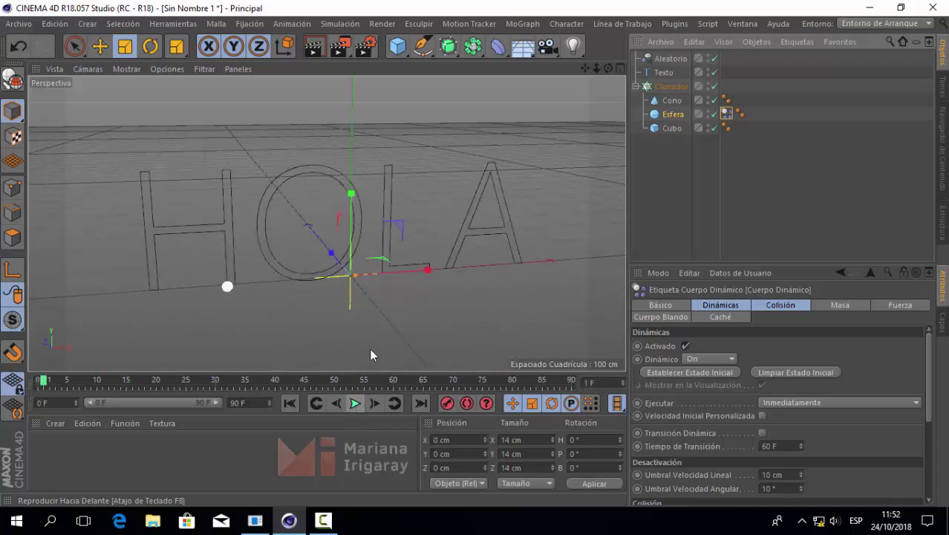
pyautogui.moveTo(430, 235)
pyautogui.keyDown('alt'); pyautogui.mouseDown()
pyautogui.moveTo(413, 316)
pyautogui.moveTo(344, 378)
pyautogui.mouseUp(); pyautogui.keyUp('alt')
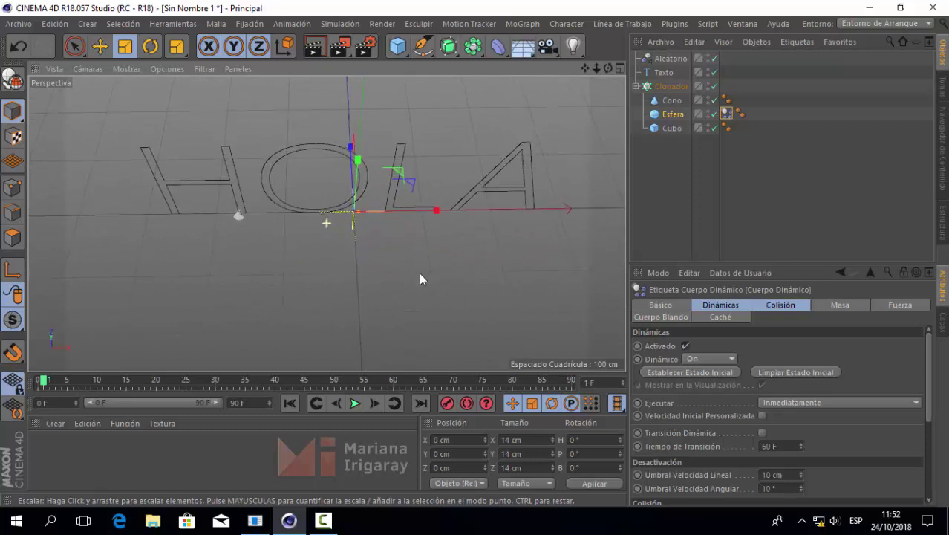
pyautogui.click(355, 403)
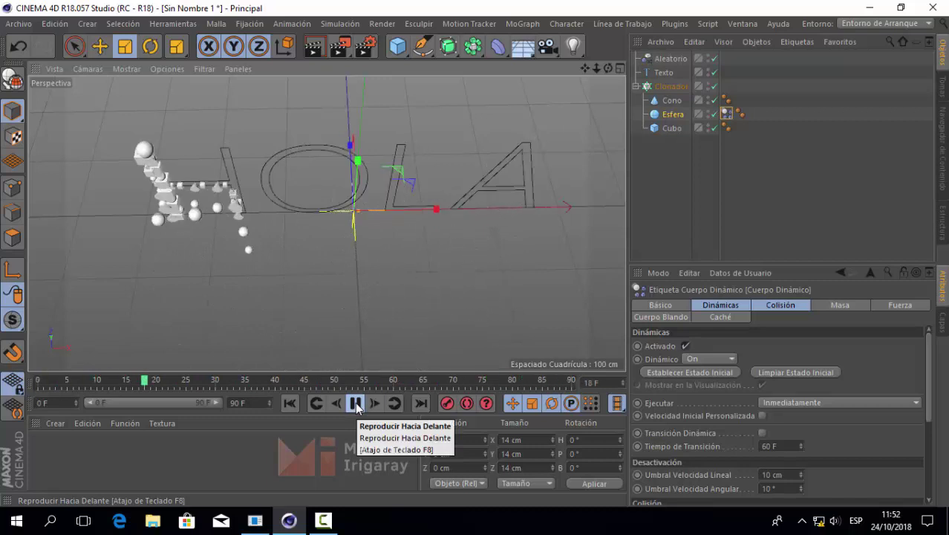
pyautogui.click(357, 406)
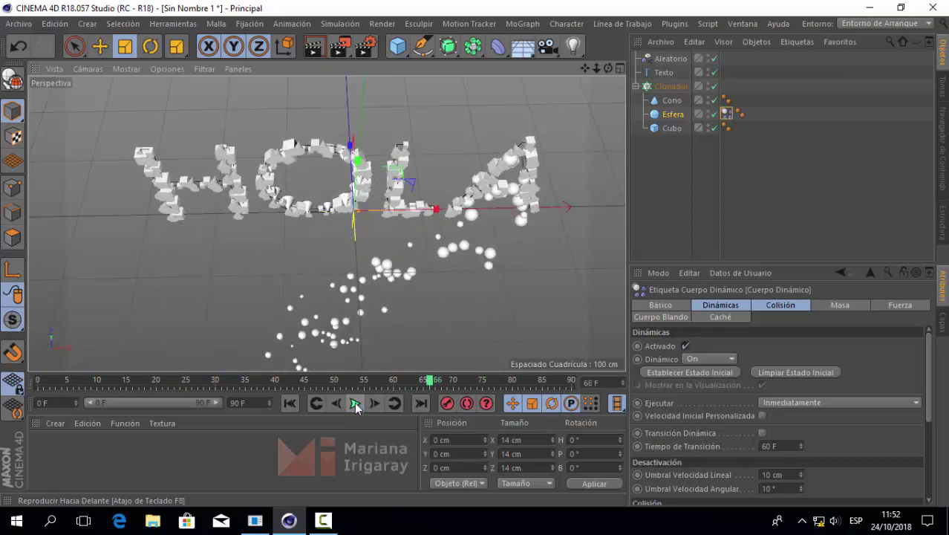
pyautogui.moveTo(375, 279)
pyautogui.keyDown('alt'); pyautogui.mouseDown()
pyautogui.moveTo(392, 223)
pyautogui.moveTo(370, 300)
pyautogui.moveTo(395, 295)
pyautogui.moveTo(386, 312)
pyautogui.mouseUp(); pyautogui.keyUp('alt')
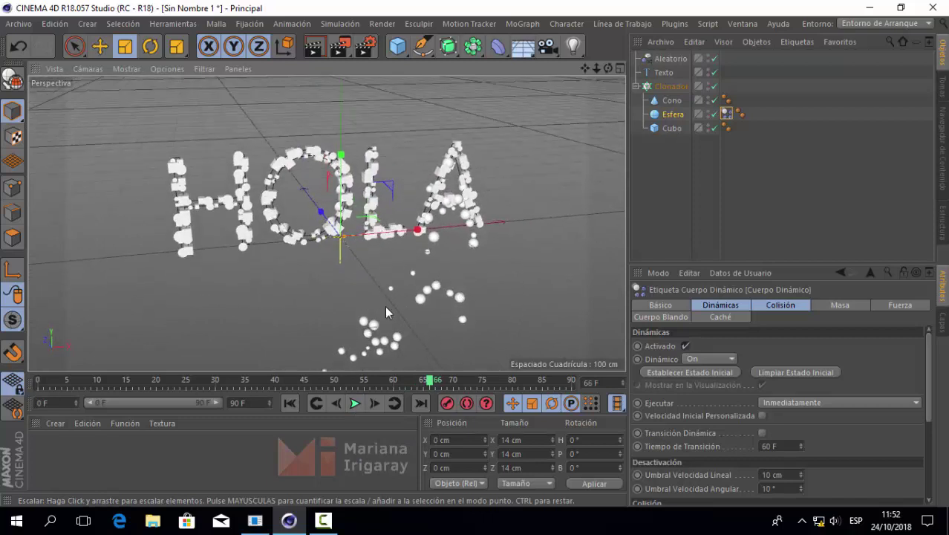
pyautogui.click(290, 403)
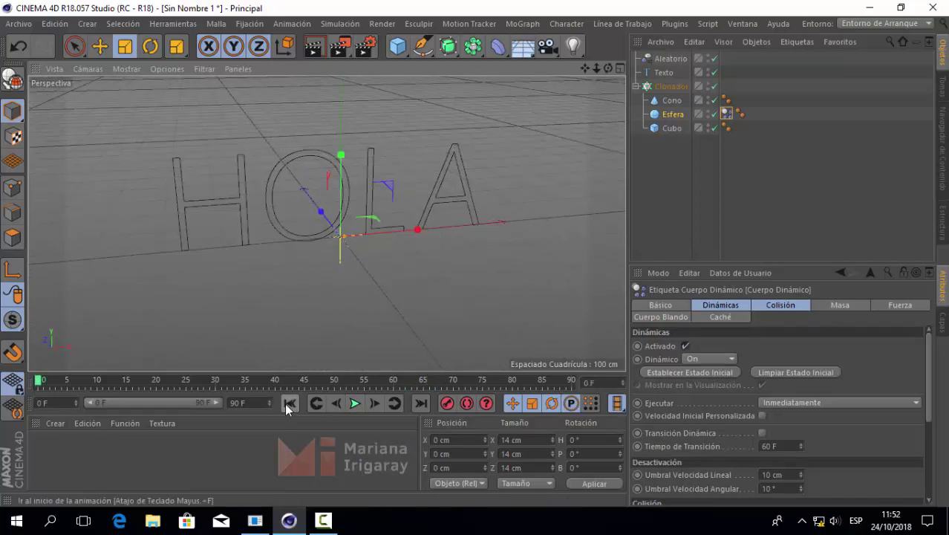
pyautogui.click(357, 405)
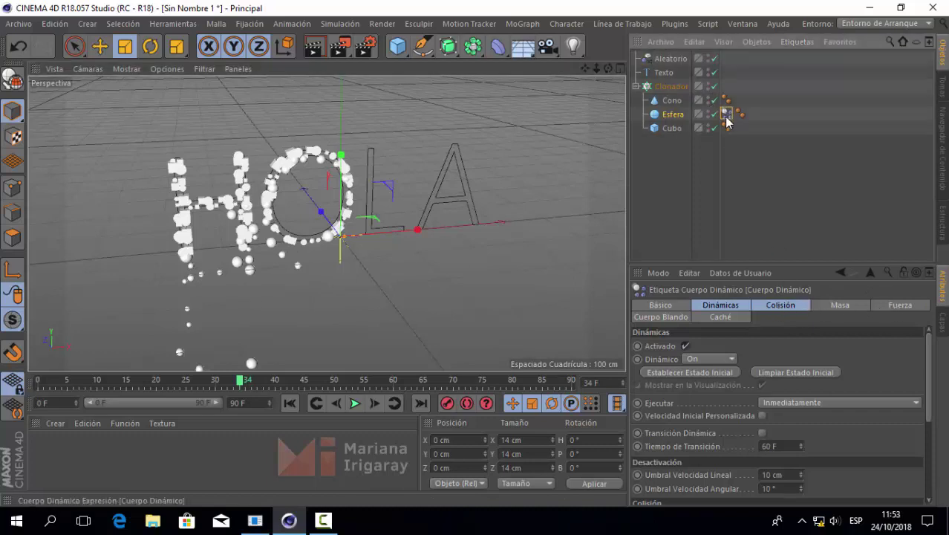
# Step: Set the sphere's dynamic body Mantener Rotación to 4 and Mantener Posición to 7, then replay
pyautogui.click(899, 311)
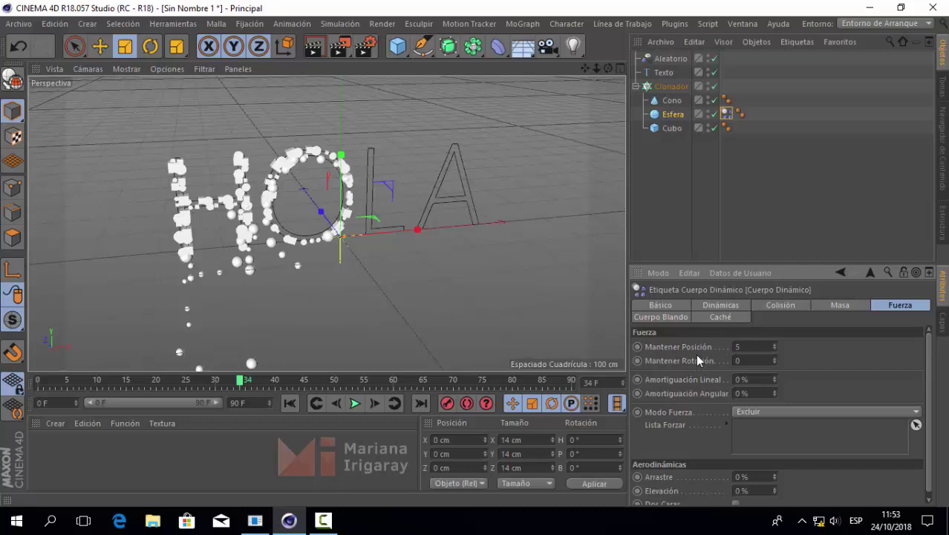
pyautogui.doubleClick(750, 361)
pyautogui.write('4')
pyautogui.press('Return')
pyautogui.click(290, 402)
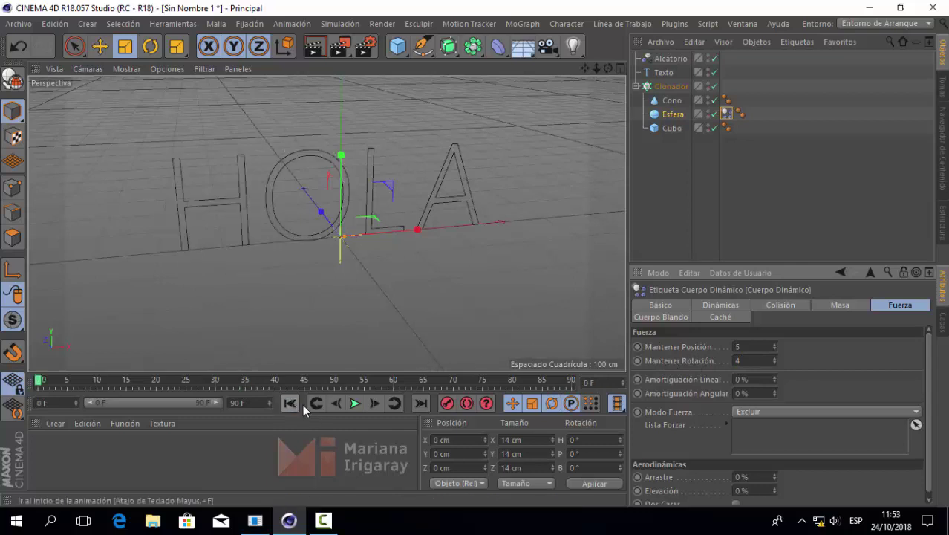
pyautogui.click(354, 403)
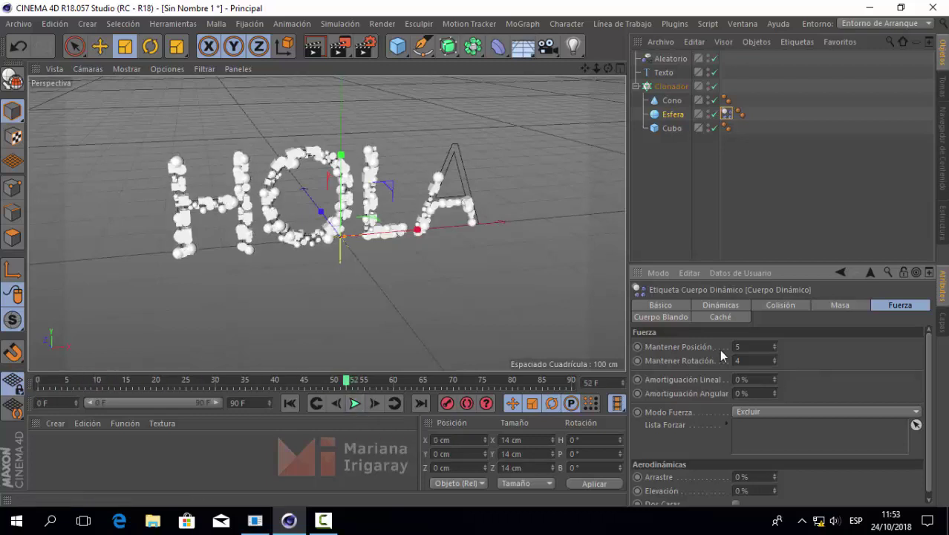
pyautogui.write('7')
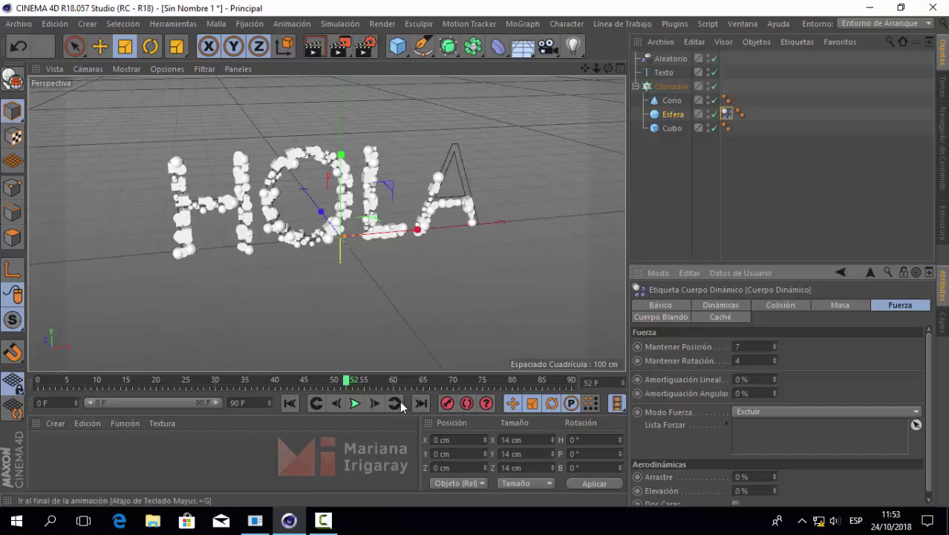
pyautogui.click(355, 403)
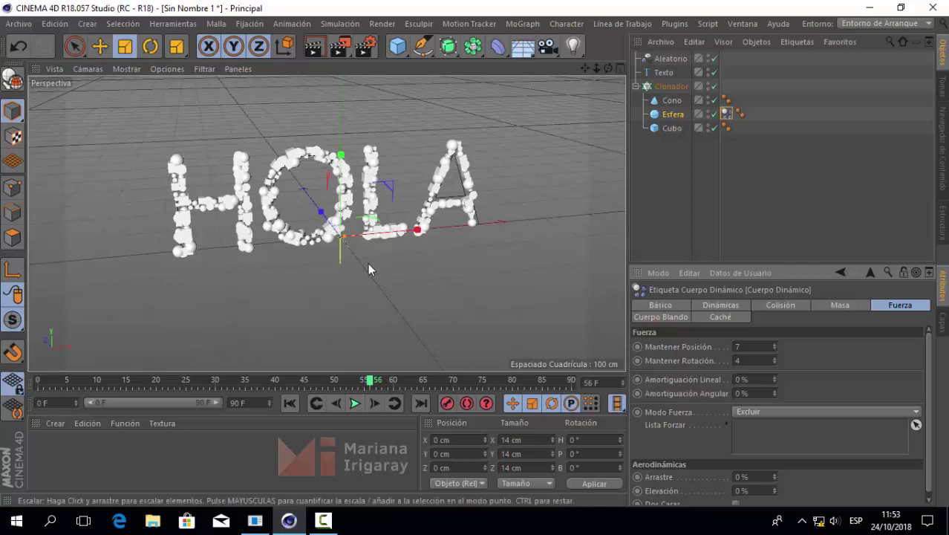
# Step: Copy the sphere's Cuerpo Dinámico tag to the cube and replay the simulation from frame 0
pyautogui.click(727, 116)
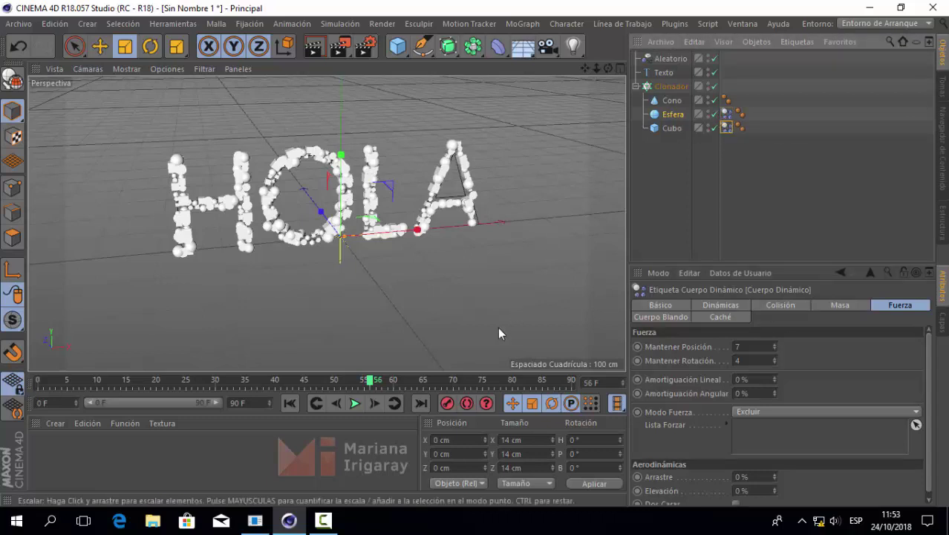
pyautogui.click(289, 403)
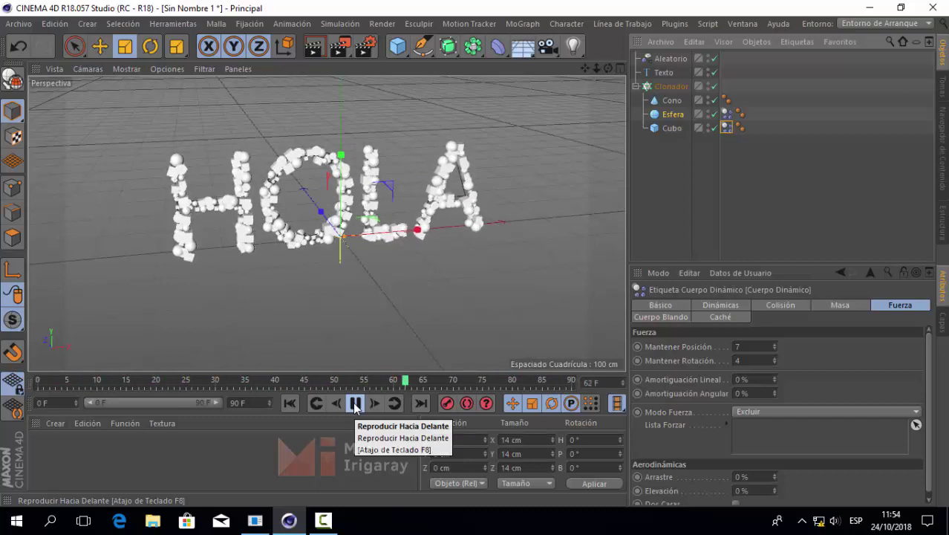
pyautogui.click(354, 403)
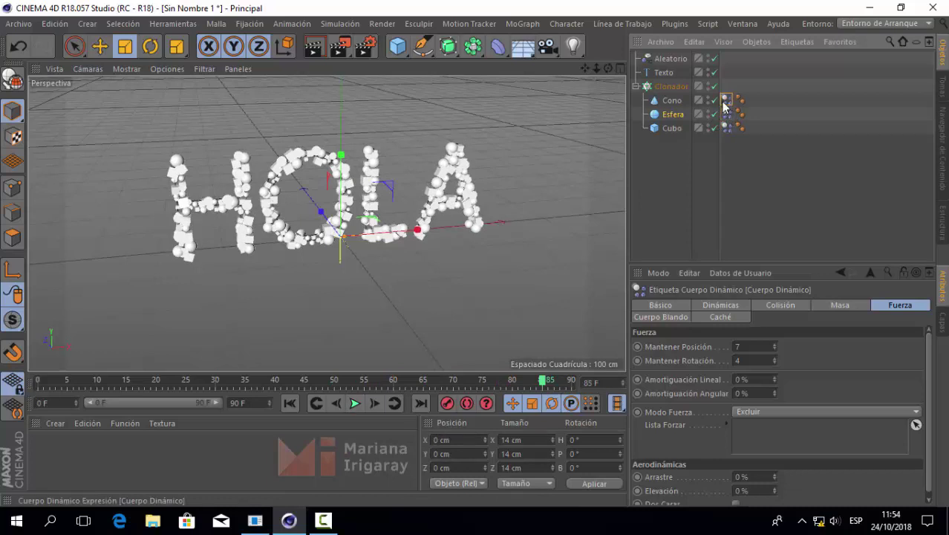
pyautogui.click(290, 403)
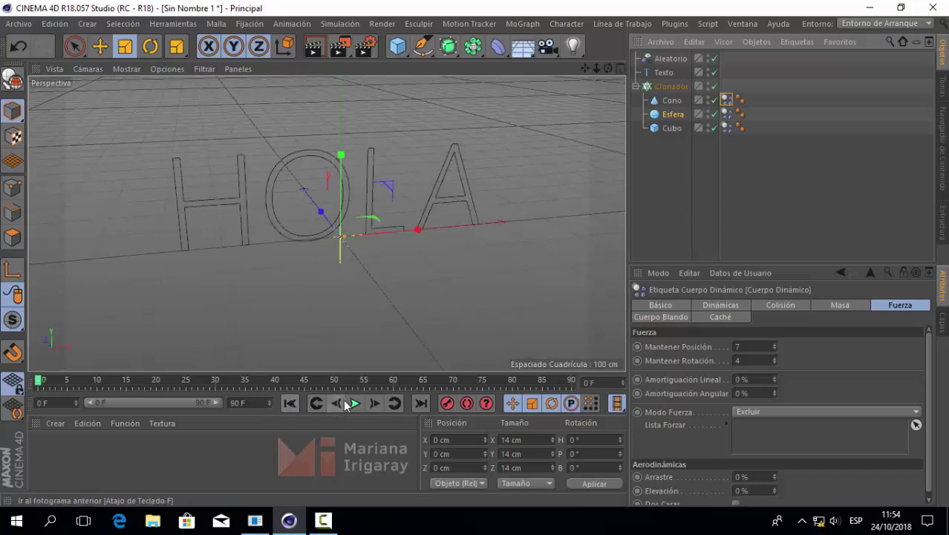
pyautogui.click(353, 403)
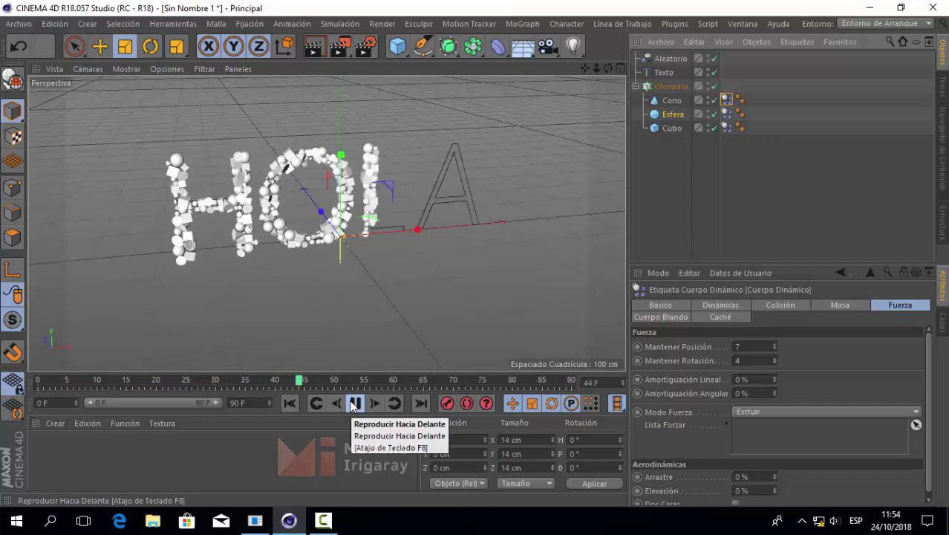
pyautogui.click(354, 403)
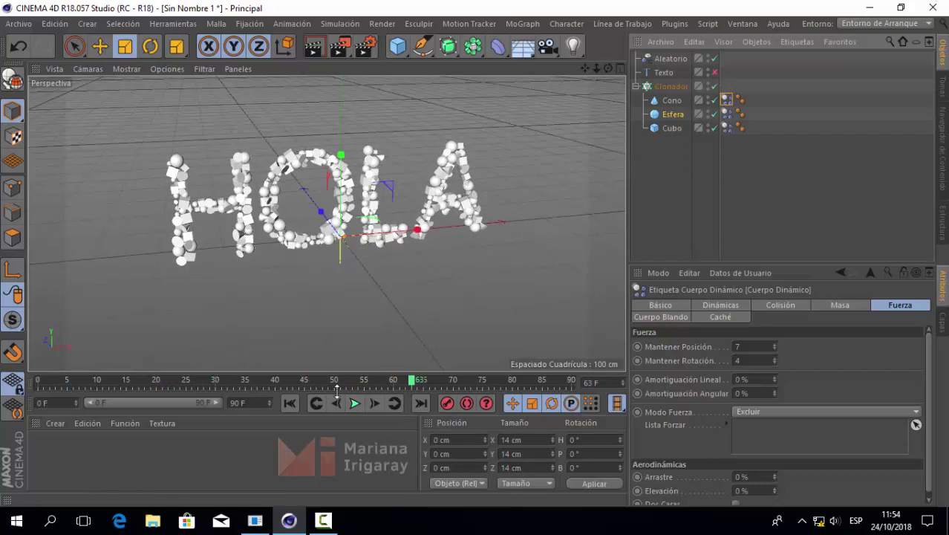
pyautogui.click(290, 402)
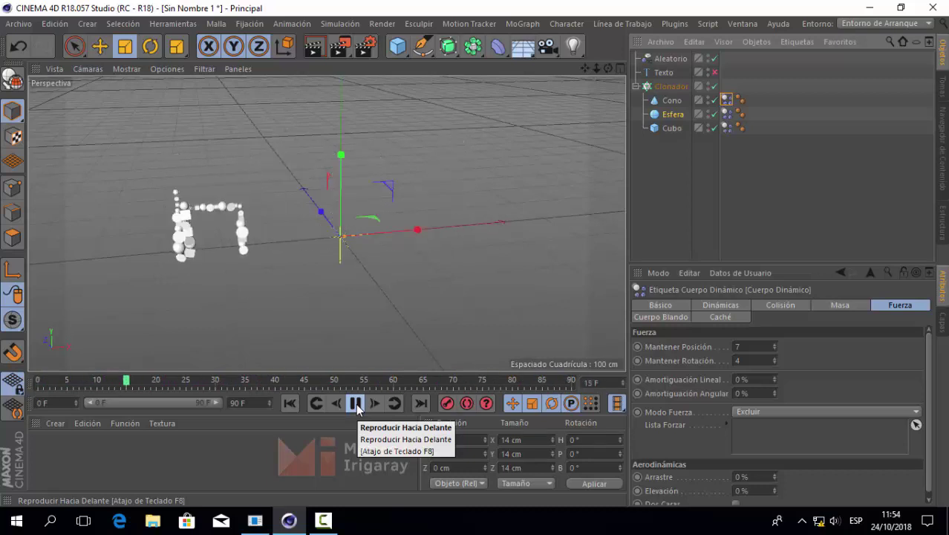
# Step: Set the last frame to 120, extend the timeline range to match, and replay from the start
pyautogui.click(356, 404)
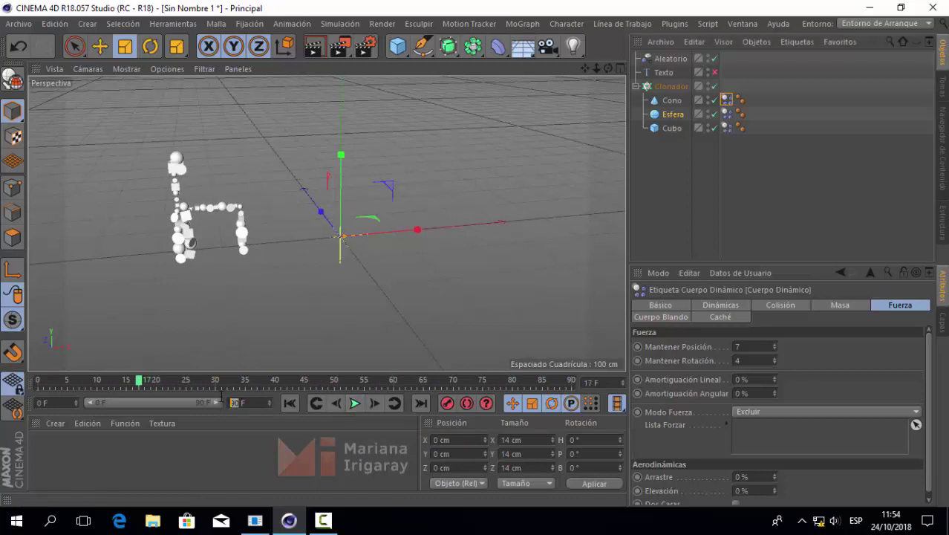
pyautogui.write('120')
pyautogui.press('Return')
pyautogui.moveTo(188, 402); pyautogui.dragTo(228, 404)
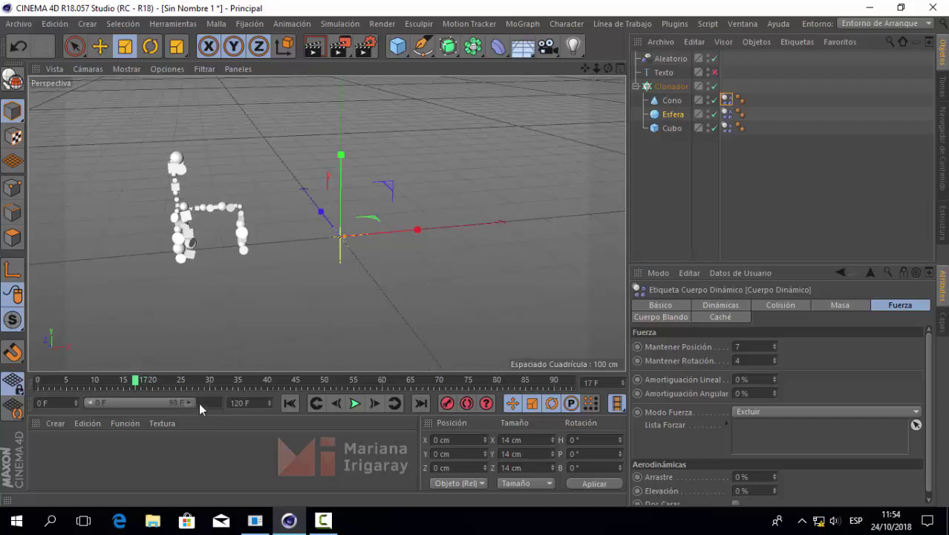
pyautogui.click(290, 403)
pyautogui.click(358, 404)
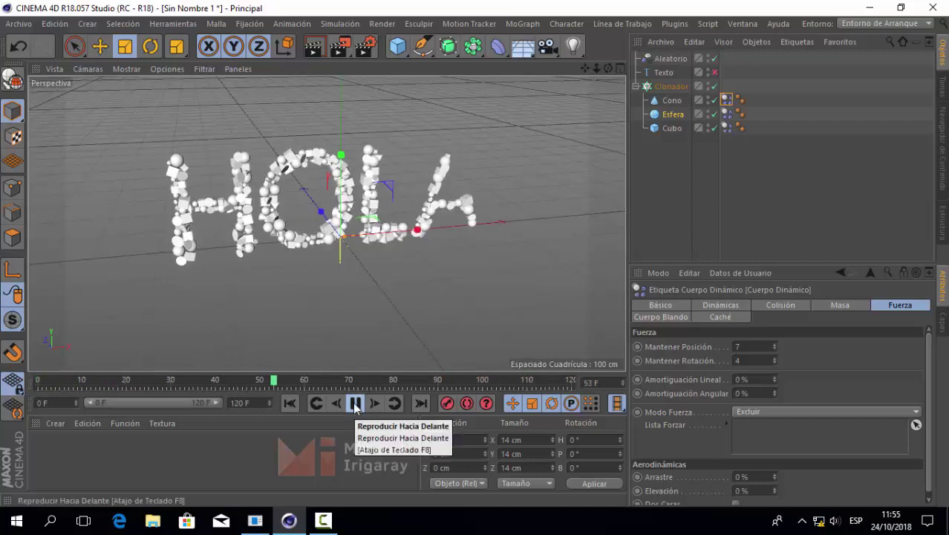
pyautogui.click(355, 403)
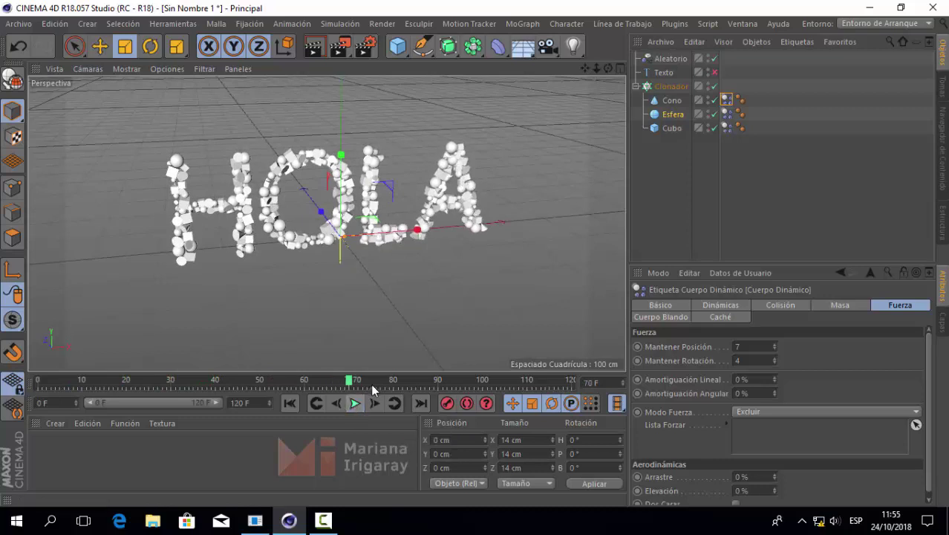
pyautogui.click(399, 47)
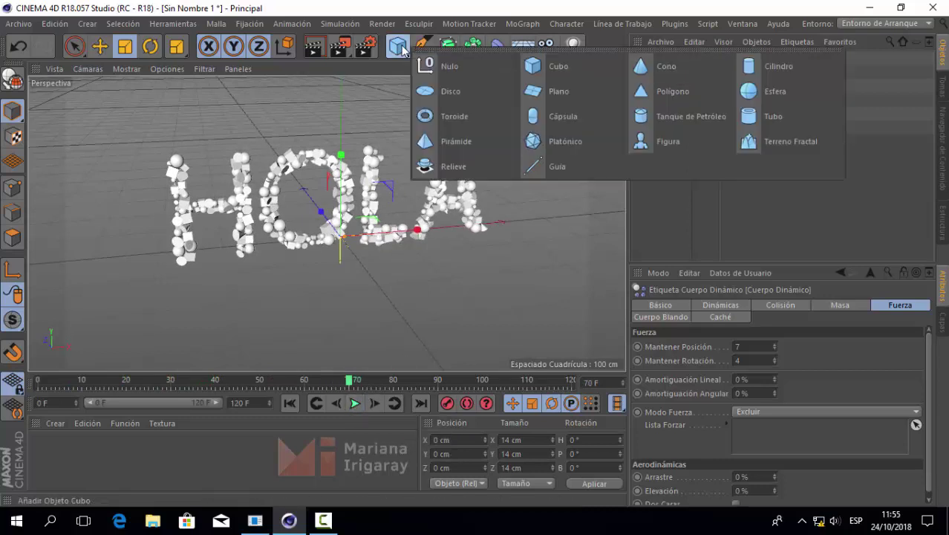
pyautogui.click(590, 111)
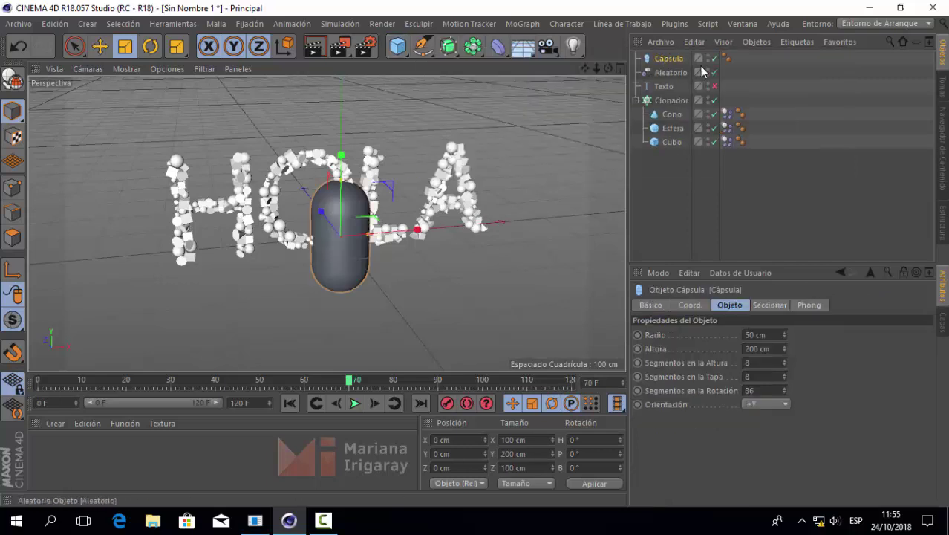
pyautogui.click(125, 46)
pyautogui.moveTo(498, 134)
pyautogui.mouseDown()
pyautogui.moveTo(394, 290)
pyautogui.moveTo(254, 429)
pyautogui.mouseUp()
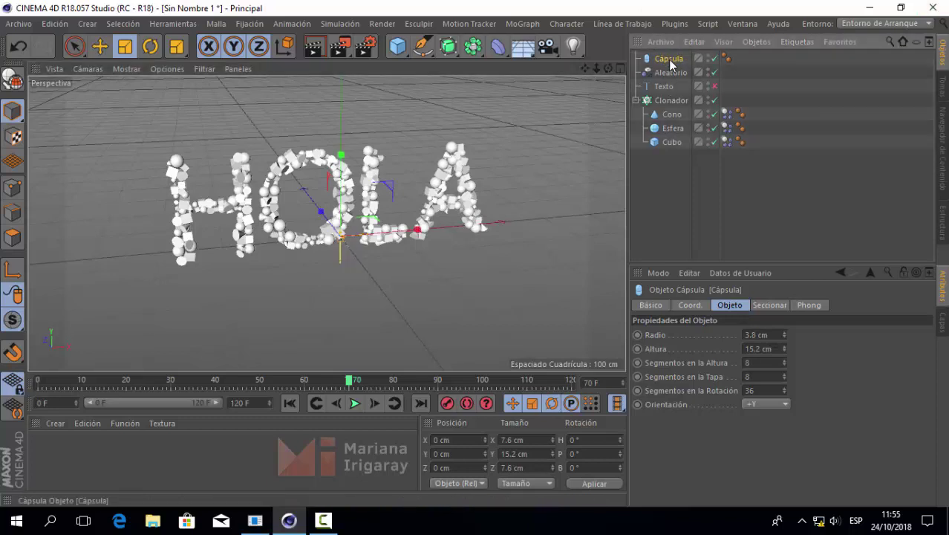
pyautogui.moveTo(667, 105); pyautogui.dragTo(667, 105)
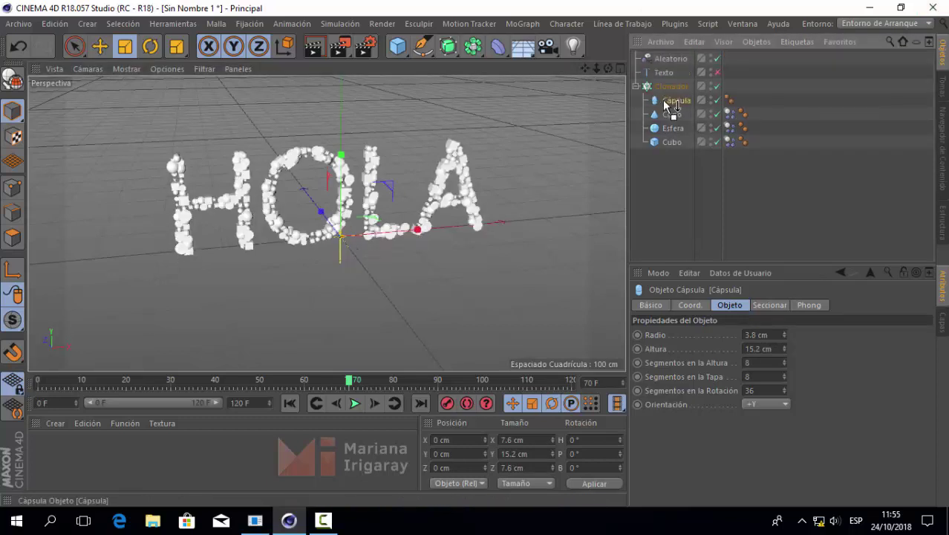
pyautogui.scroll(2, 342, 269)
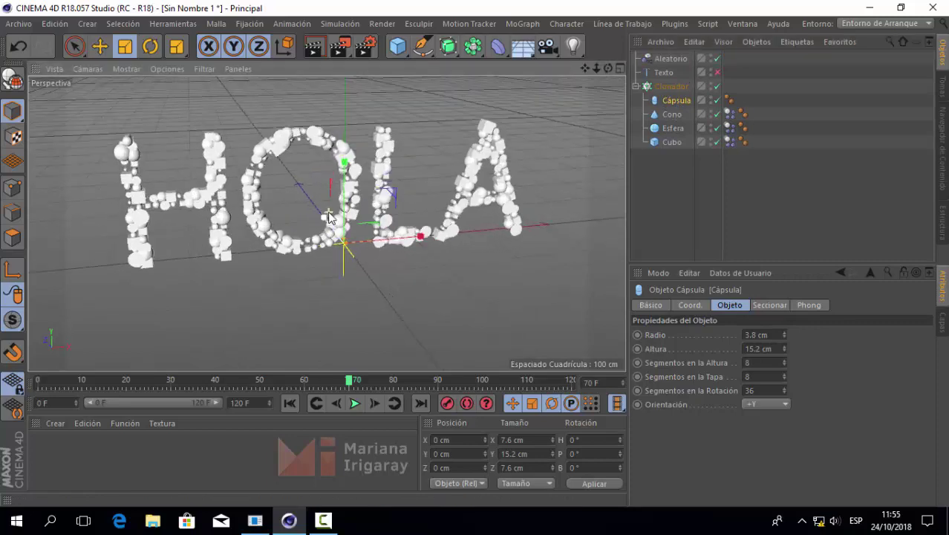
pyautogui.scroll(3, 329, 206)
pyautogui.scroll(3, 330, 200)
pyautogui.scroll(2, 374, 168)
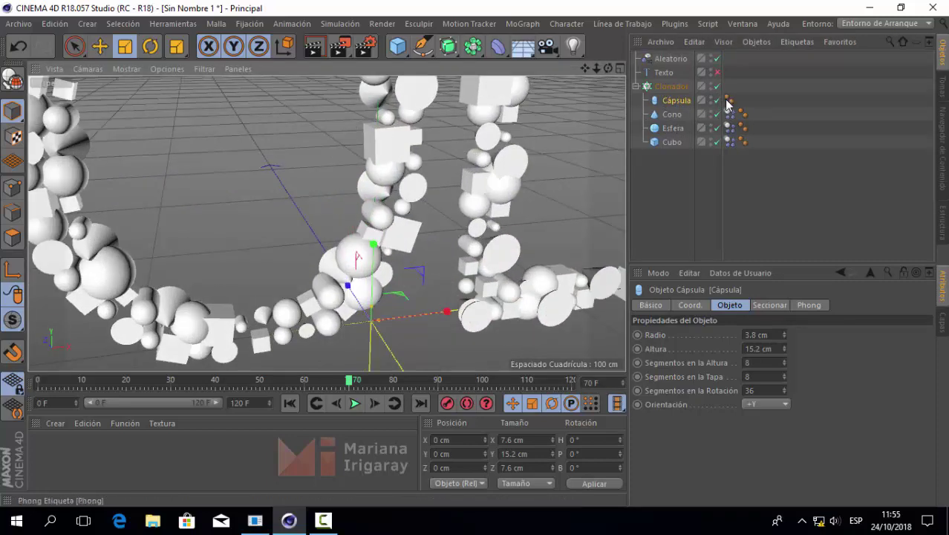
pyautogui.scroll(-4, 281, 125)
pyautogui.scroll(-3, 279, 125)
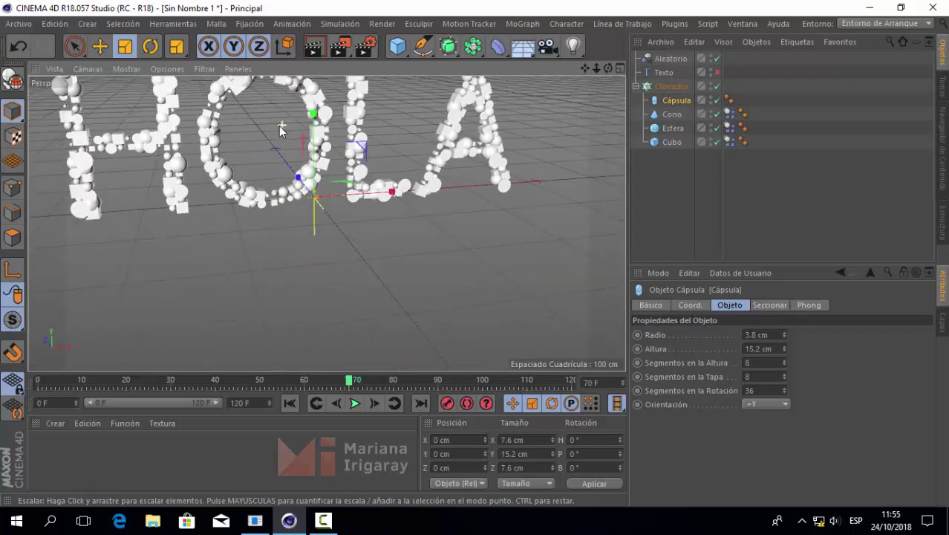
pyautogui.scroll(-2, 278, 125)
pyautogui.keyDown('alt'); pyautogui.moveTo(274, 129); pyautogui.dragTo(415, 70); pyautogui.keyUp('alt')
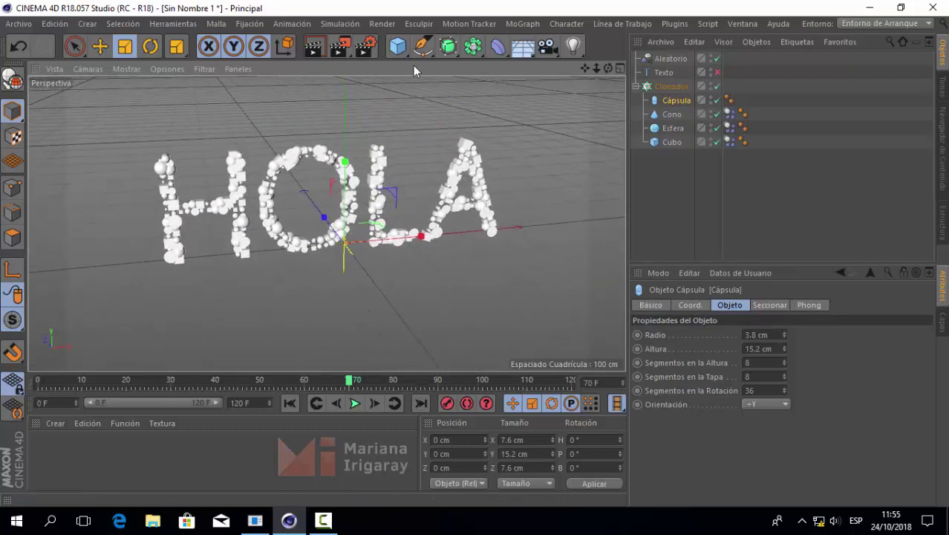
# Step: Add a Platonic solid, shrink it to a 7.2 cm radius, and place it under Clonador
pyautogui.click(398, 46)
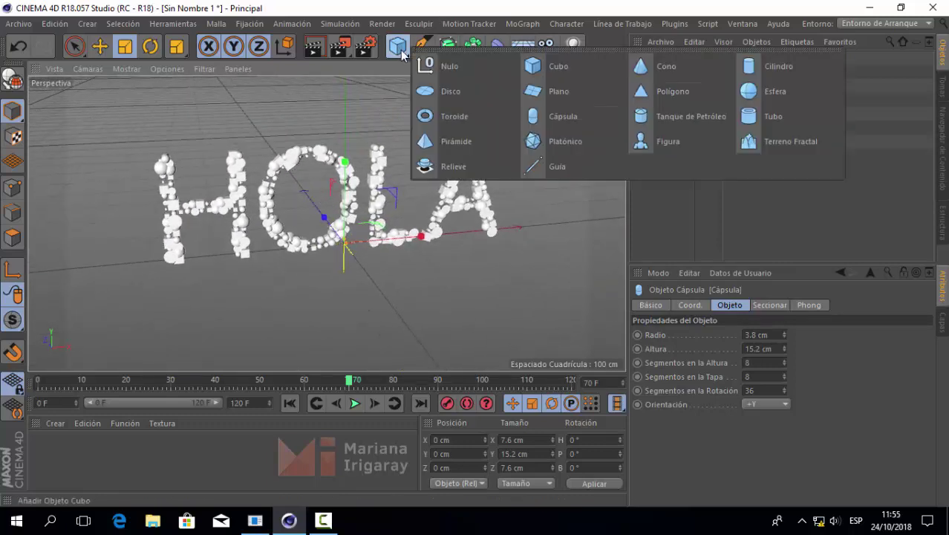
pyautogui.click(556, 141)
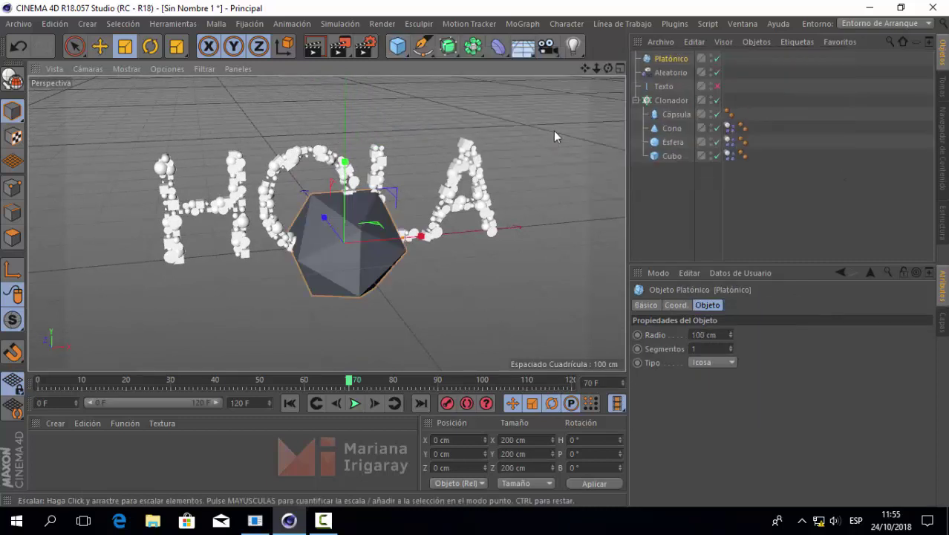
pyautogui.moveTo(509, 202)
pyautogui.mouseDown()
pyautogui.moveTo(338, 227)
pyautogui.moveTo(343, 237)
pyautogui.mouseUp()
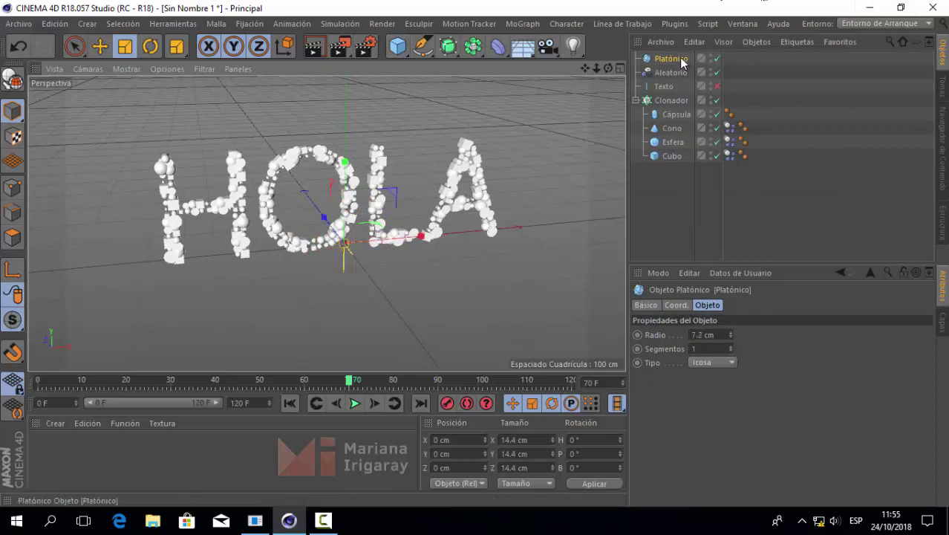
pyautogui.moveTo(682, 64); pyautogui.dragTo(674, 102)
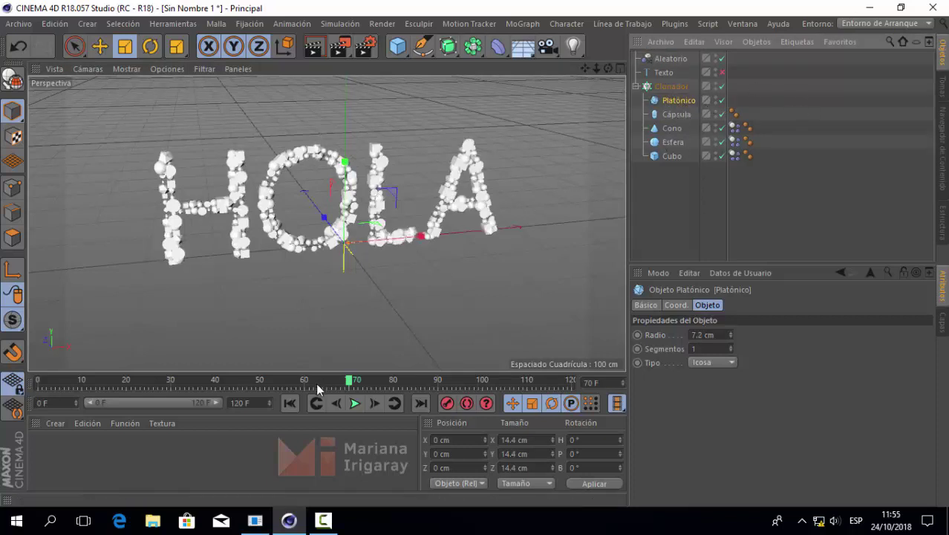
# Step: Preview the animation, then set Mantener Posición to 0 on the Cápsula's Cuerpo Dinámico tag
pyautogui.click(356, 403)
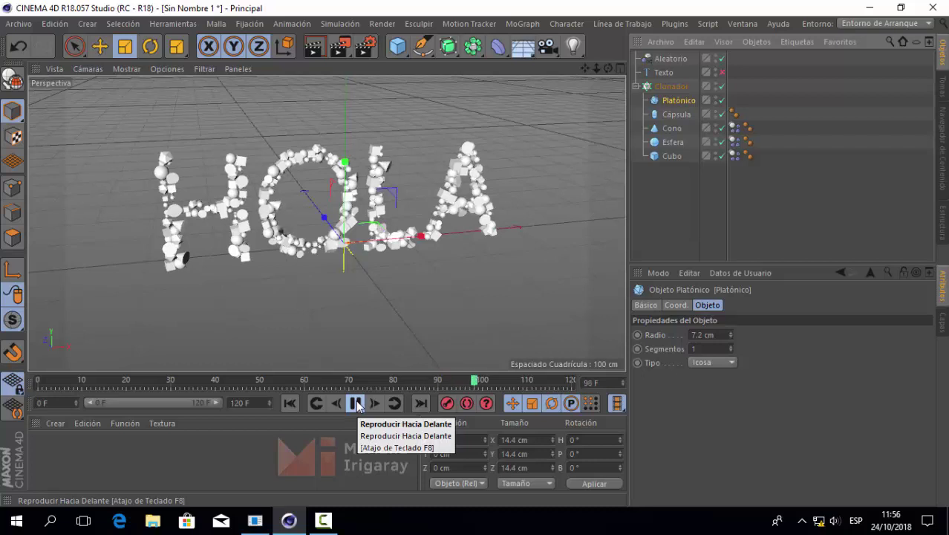
pyautogui.click(357, 403)
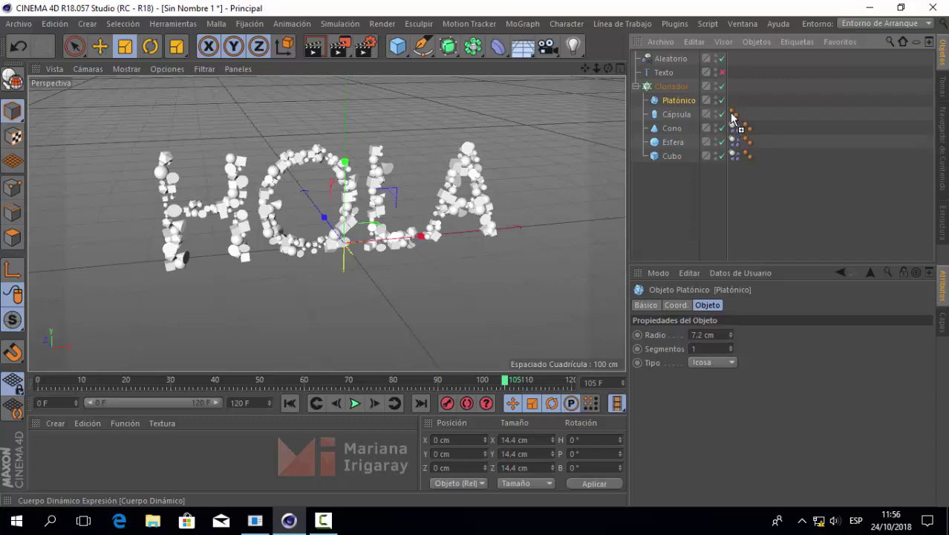
pyautogui.keyDown('ctrl'); pyautogui.moveTo(731, 116); pyautogui.dragTo(732, 119); pyautogui.keyUp('ctrl')
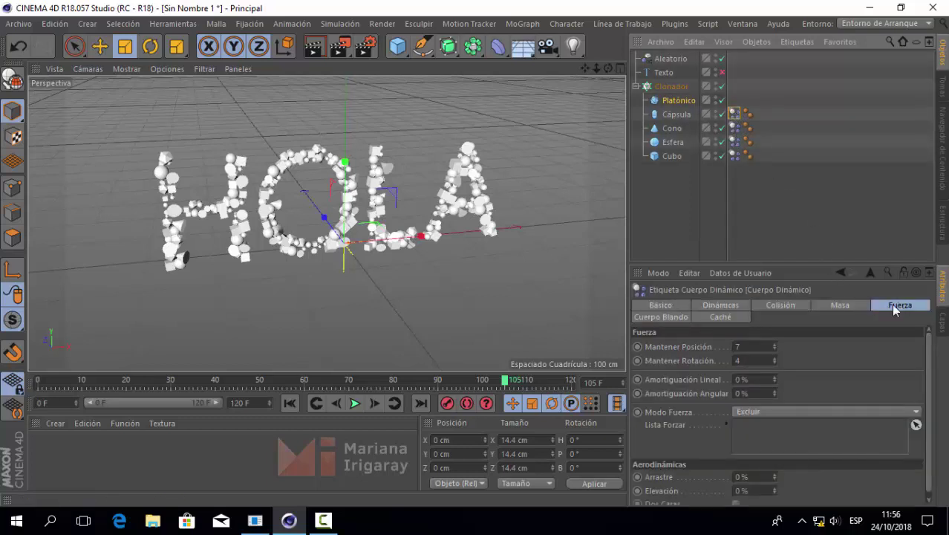
pyautogui.click(746, 346)
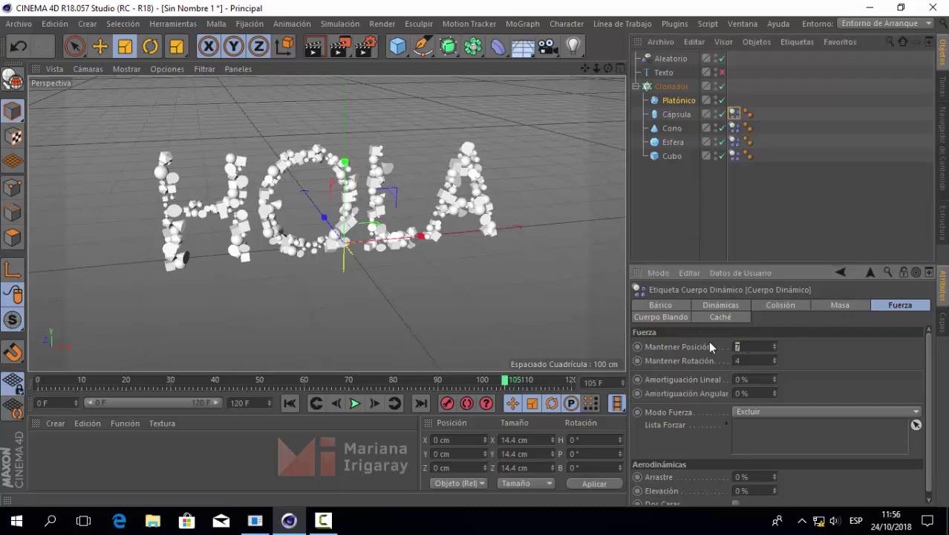
pyautogui.write('0')
pyautogui.press('Return')
pyautogui.write('4')
pyautogui.write('0')
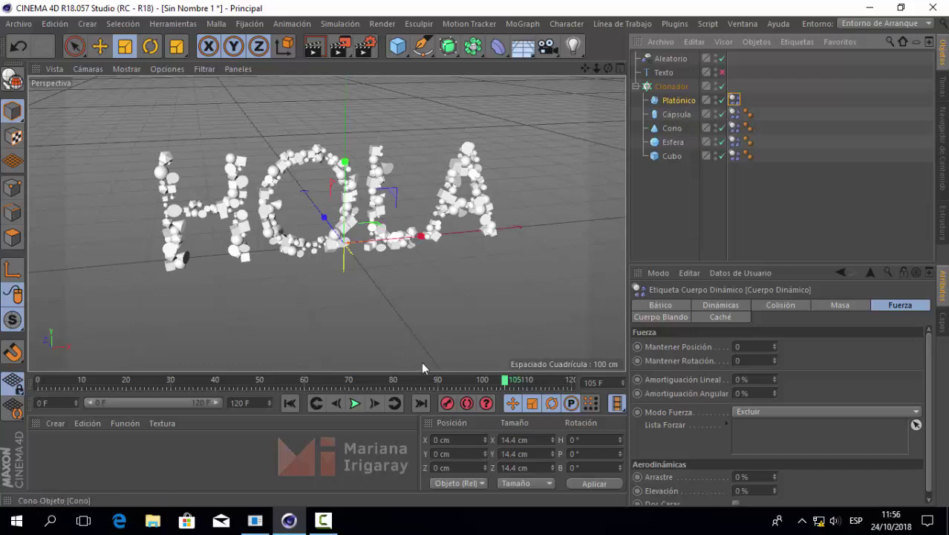
# Step: Replay the simulation, then select Platónico and scale the cone clones to 10.975 cm tall
pyautogui.click(291, 403)
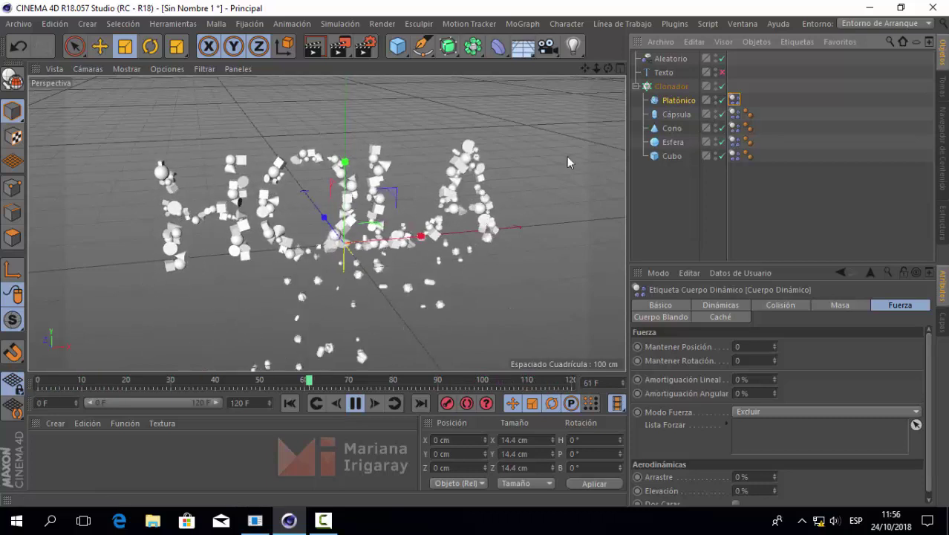
pyautogui.click(679, 101)
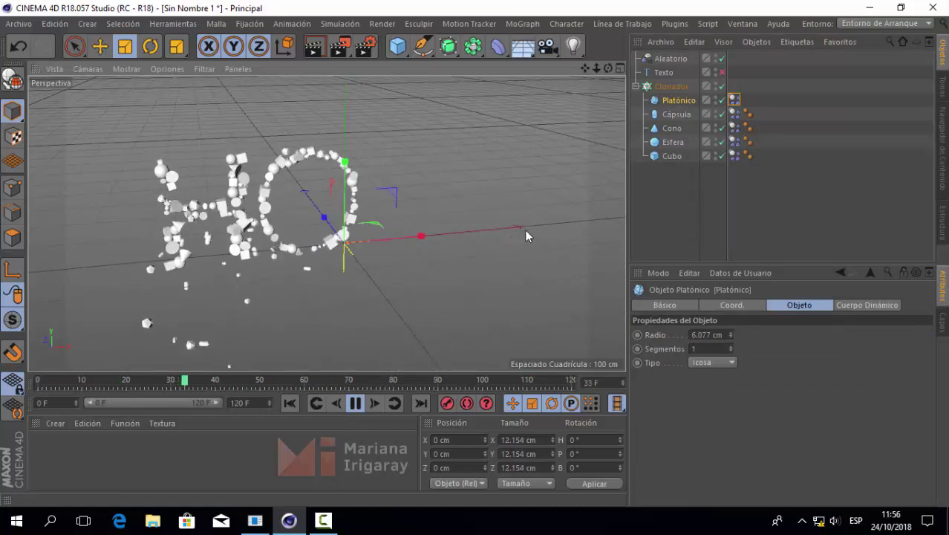
pyautogui.click(671, 132)
pyautogui.moveTo(458, 250)
pyautogui.mouseDown()
pyautogui.moveTo(490, 208)
pyautogui.moveTo(451, 363)
pyautogui.mouseUp()
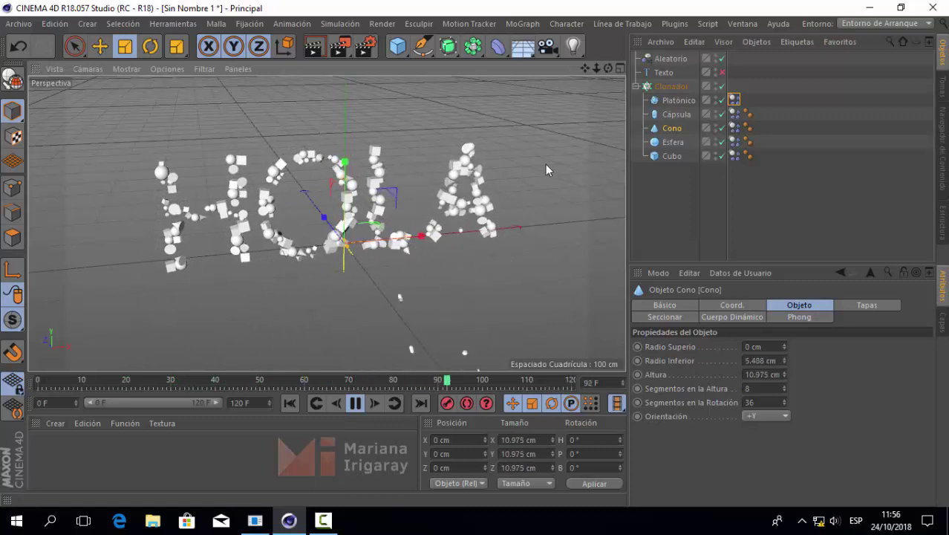
# Step: Scale the cube clones to 10.332 cm and the sphere to 7.623 cm radius
pyautogui.click(670, 157)
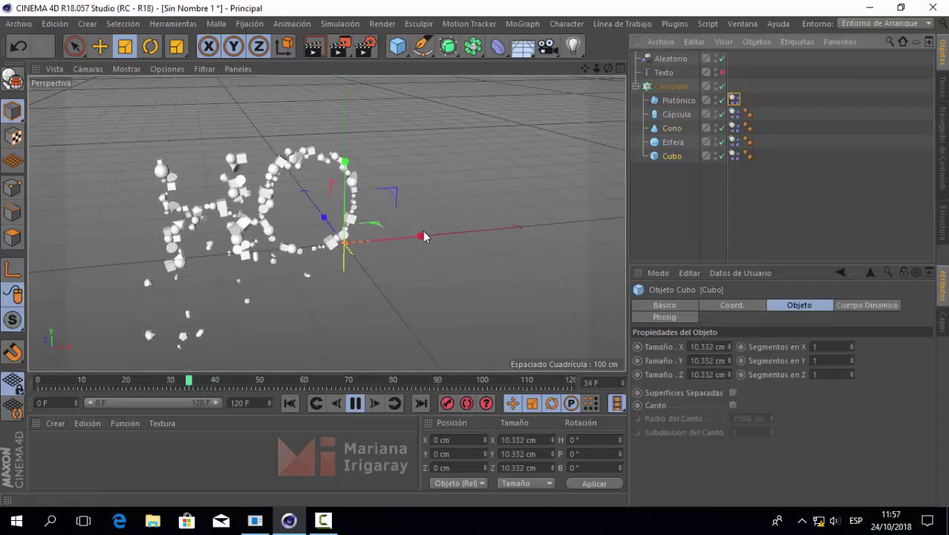
pyautogui.moveTo(419, 231)
pyautogui.mouseDown()
pyautogui.moveTo(427, 223)
pyautogui.moveTo(424, 251)
pyautogui.mouseUp()
pyautogui.click(672, 142)
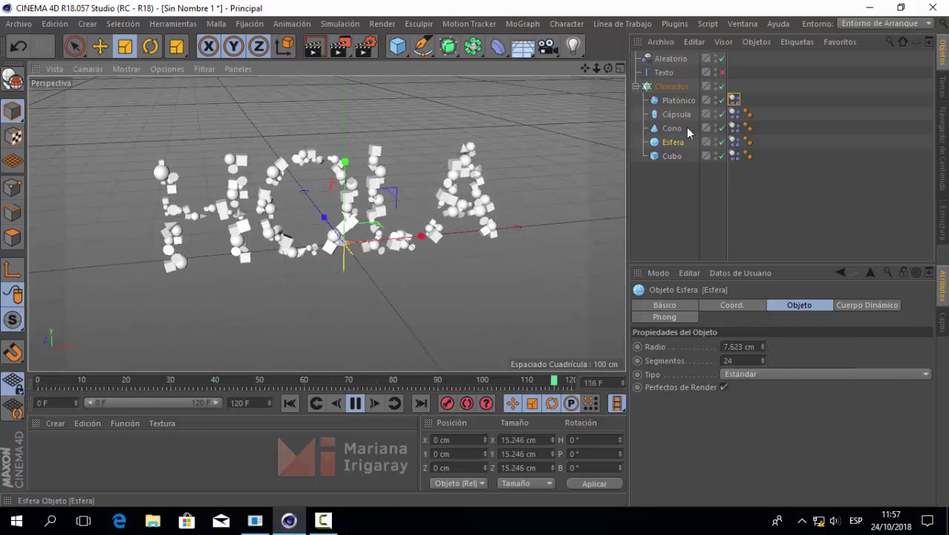
pyautogui.click(668, 87)
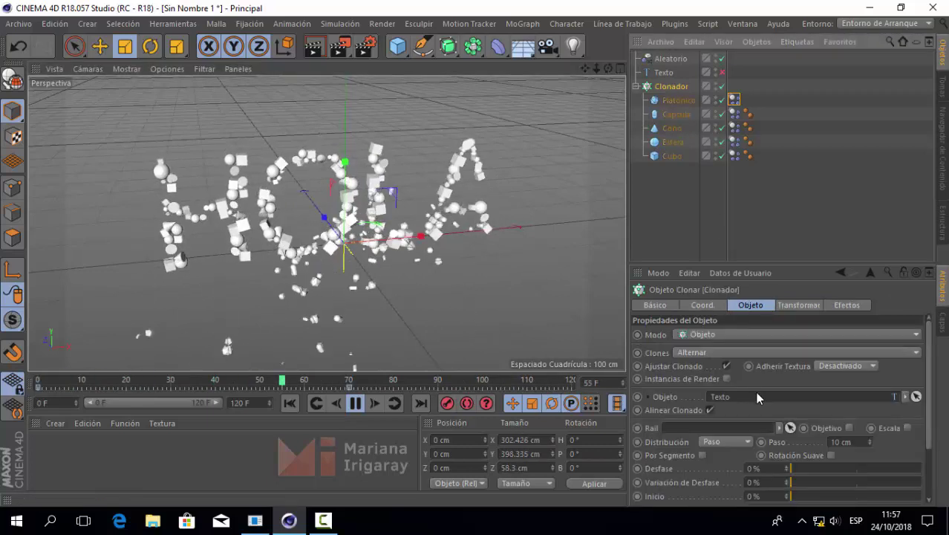
# Step: Set clone Step to 7 cm and shrink Cápsula to 3.241 cm and Platónico to 5.439 cm
pyautogui.moveTo(840, 443); pyautogui.dragTo(820, 442)
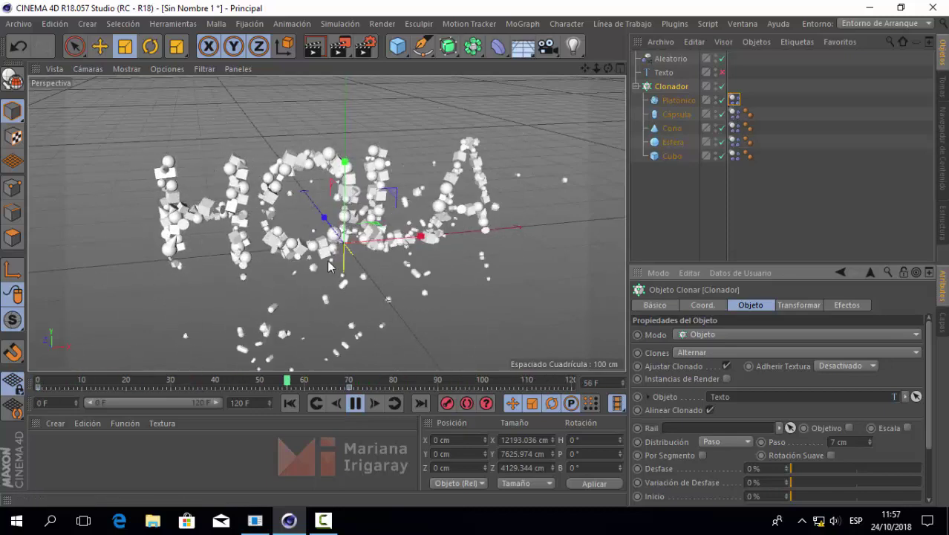
pyautogui.click(679, 117)
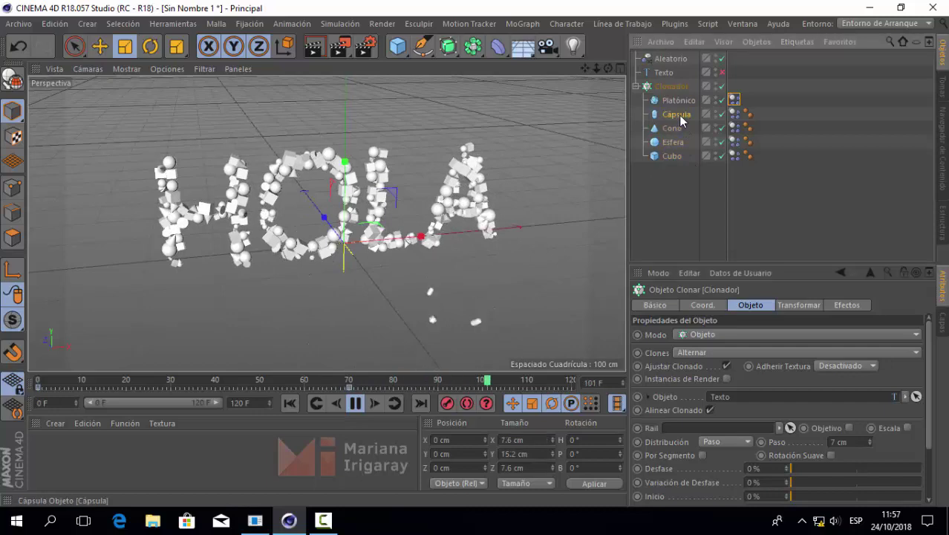
pyautogui.moveTo(540, 215); pyautogui.dragTo(505, 277)
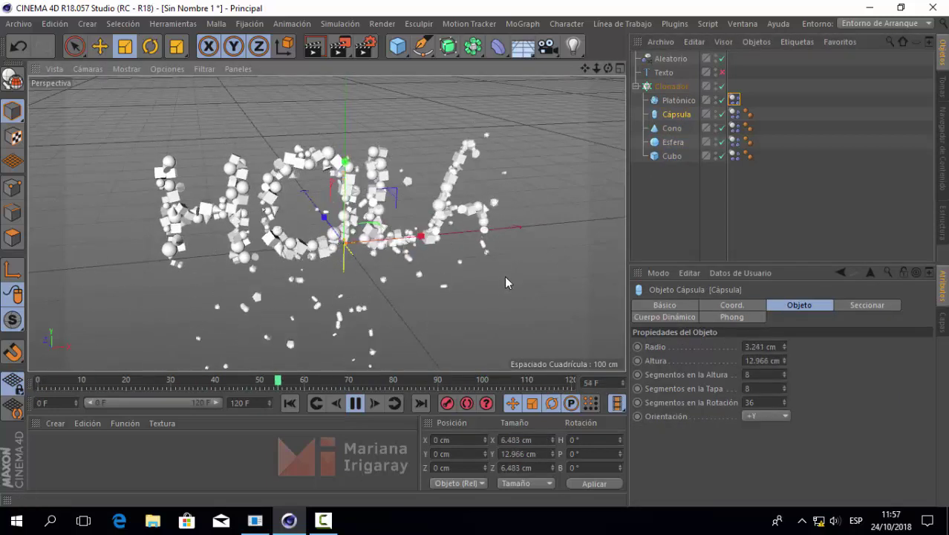
pyautogui.click(679, 99)
pyautogui.moveTo(538, 182); pyautogui.dragTo(512, 229)
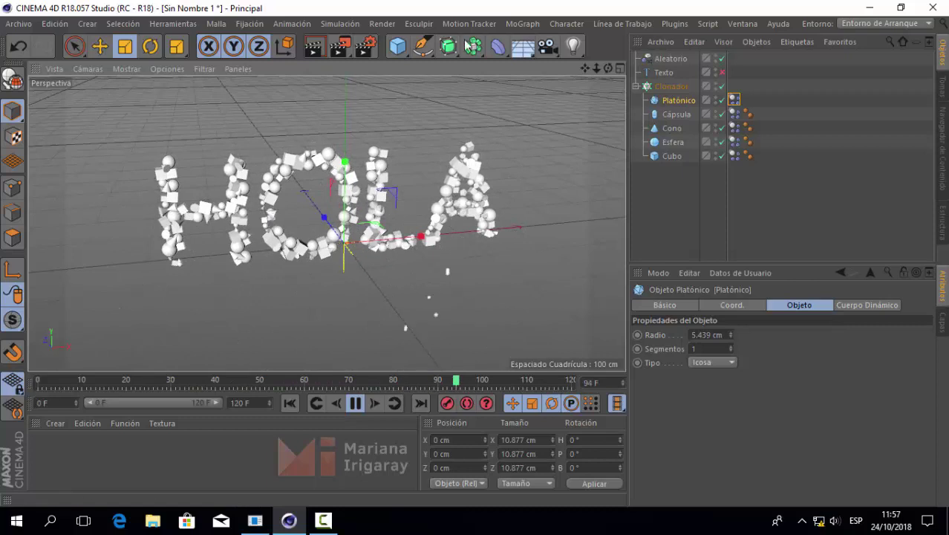
# Step: Add a Plane primitive and scale it up to about 2021.751 cm across as a floor
pyautogui.click(399, 46)
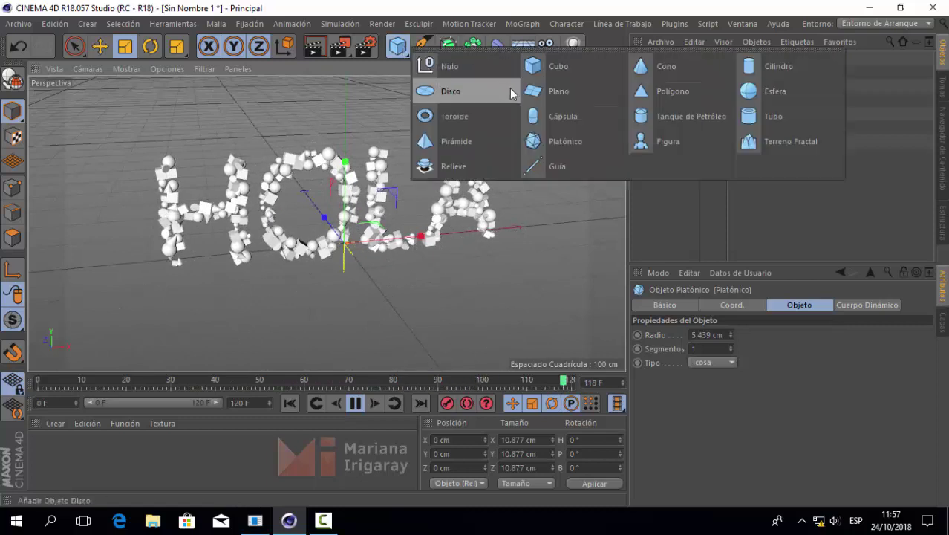
pyautogui.click(585, 97)
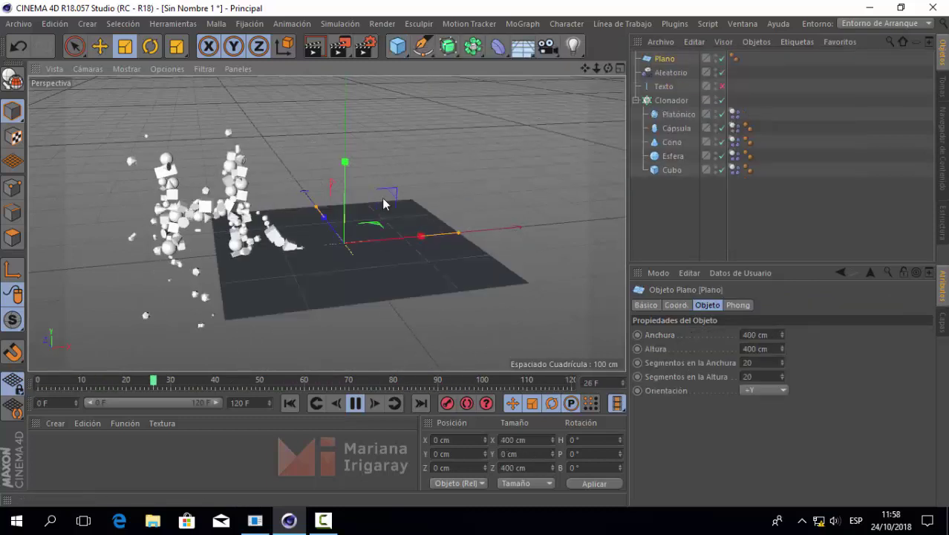
pyautogui.moveTo(461, 210)
pyautogui.mouseDown()
pyautogui.moveTo(641, 123)
pyautogui.moveTo(817, 119)
pyautogui.mouseUp()
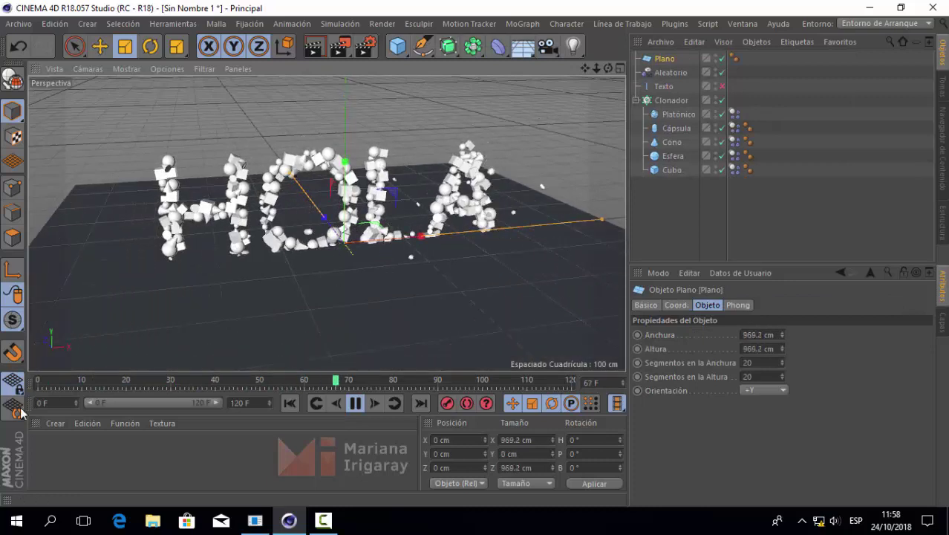
pyautogui.moveTo(295, 280); pyautogui.dragTo(562, 159)
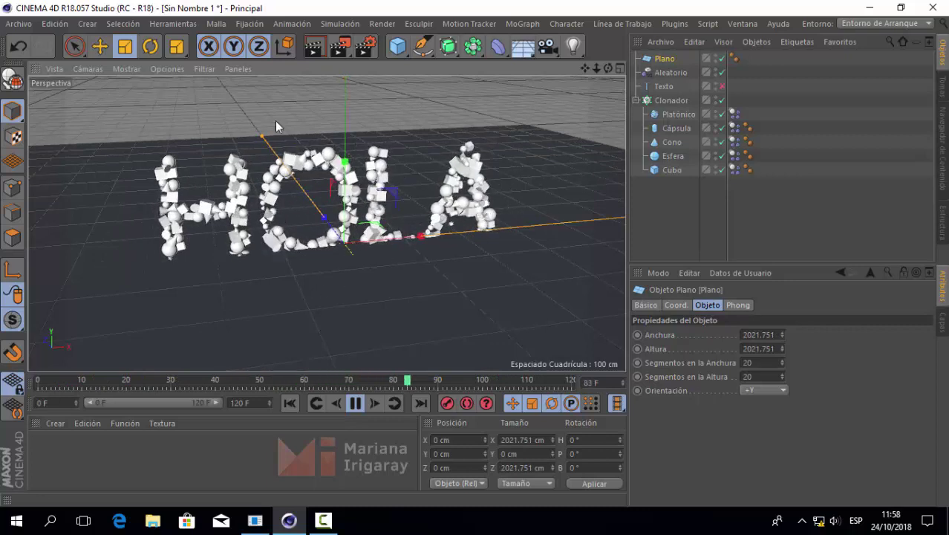
pyautogui.click(100, 49)
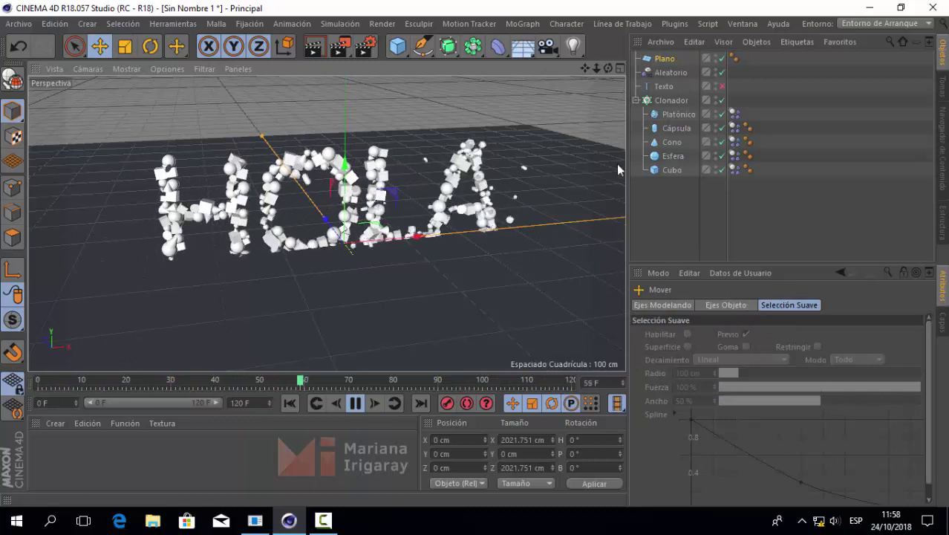
# Step: Lift Texto and Clonador together above the floor plane
pyautogui.click(668, 101)
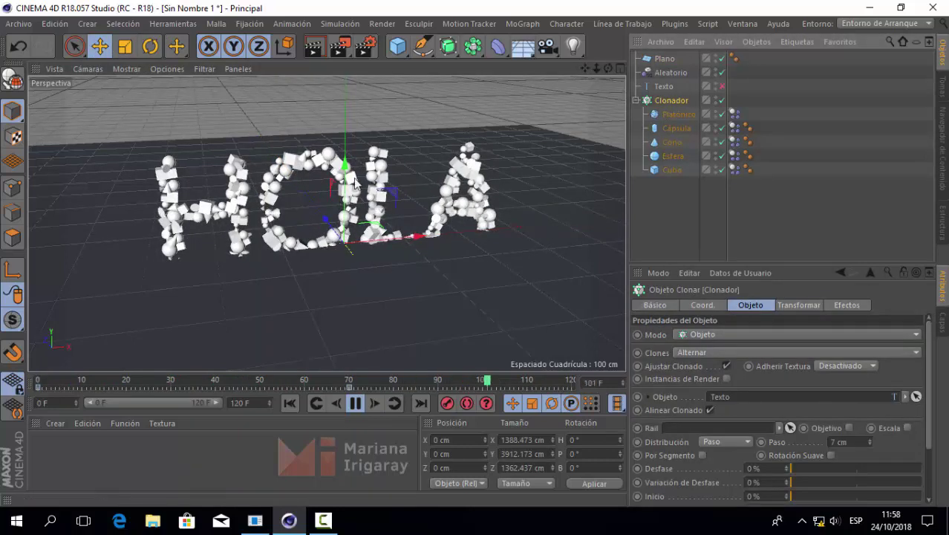
pyautogui.moveTo(344, 173); pyautogui.dragTo(346, 162)
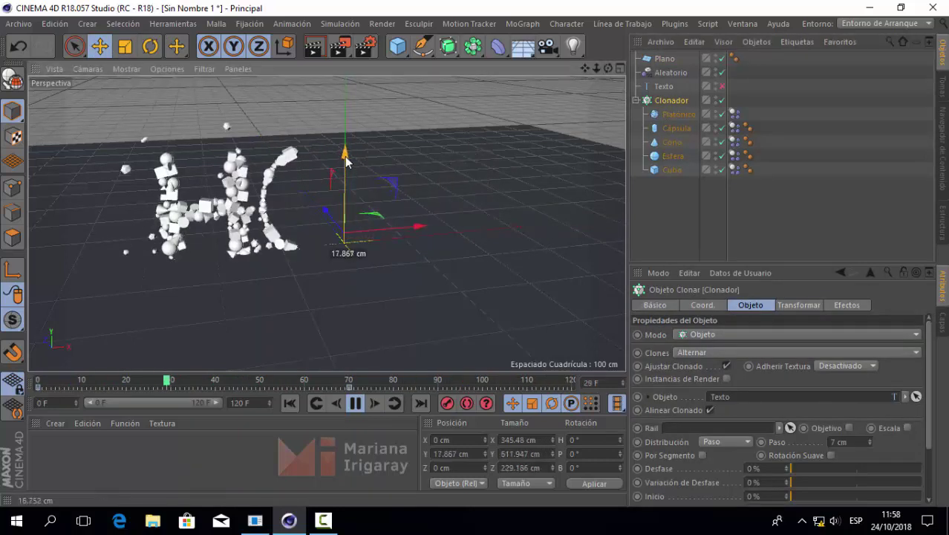
pyautogui.hotkey('ctrl', 'z')
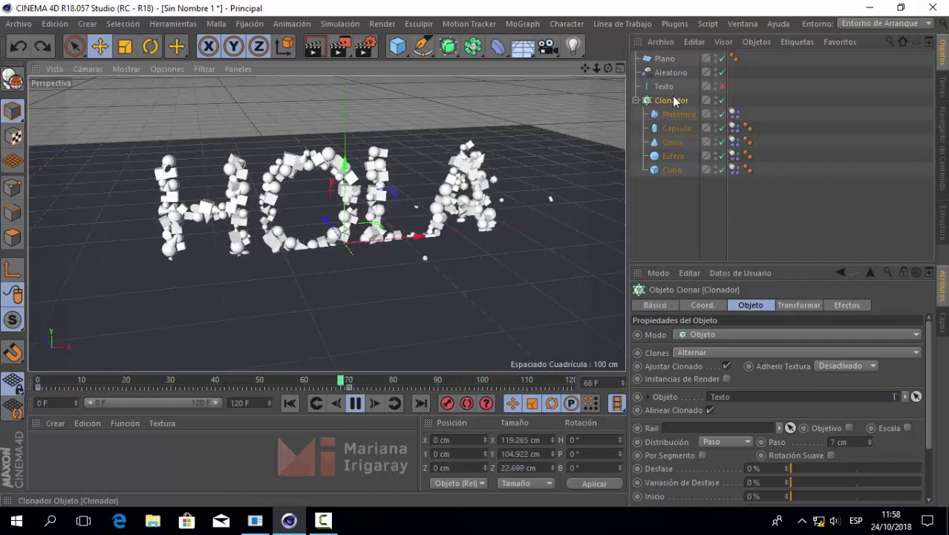
pyautogui.click(665, 87)
pyautogui.keyDown('ctrl'); pyautogui.click(665, 102); pyautogui.keyUp('ctrl')
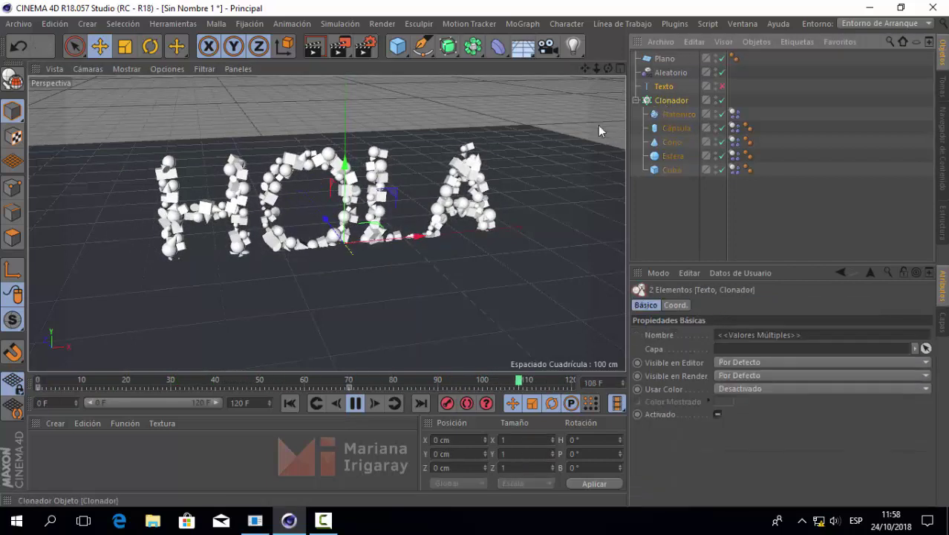
pyautogui.moveTo(344, 165); pyautogui.dragTo(356, 124)
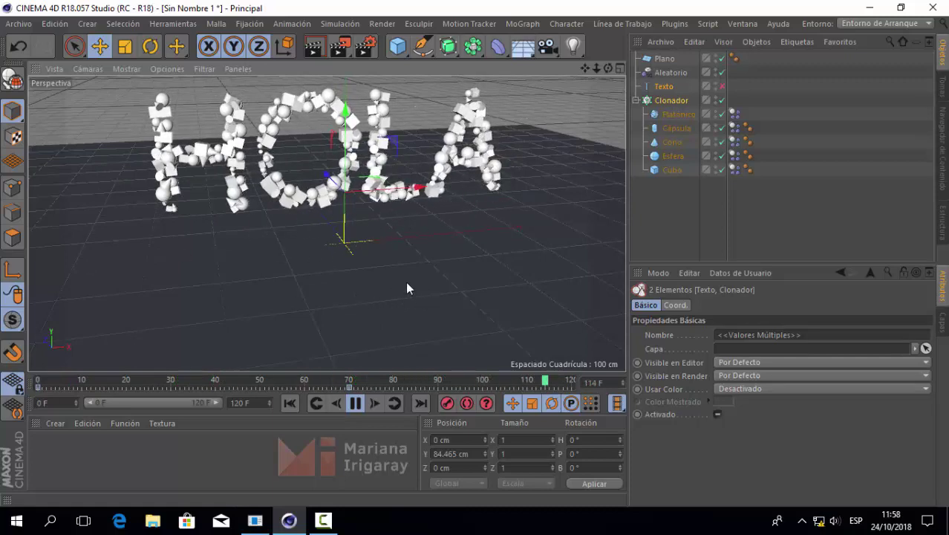
pyautogui.click(665, 58)
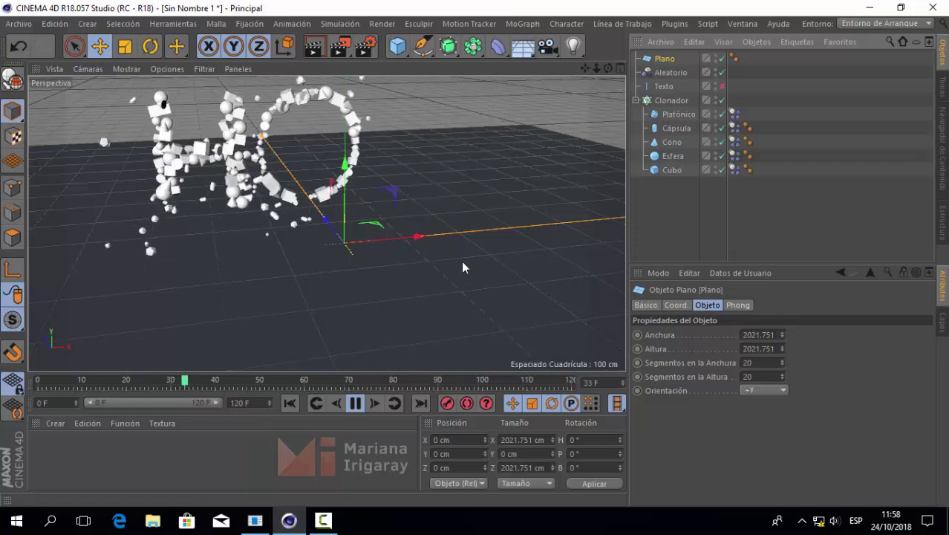
# Step: Give Plano a Collider Body tag and orbit to a low view of clones landing
pyautogui.rightClick(666, 64)
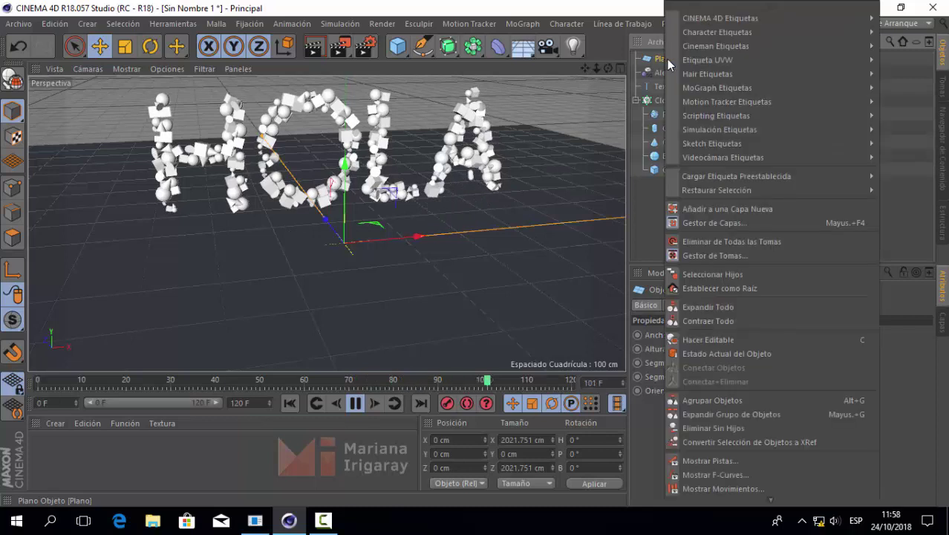
pyautogui.moveTo(719, 129)
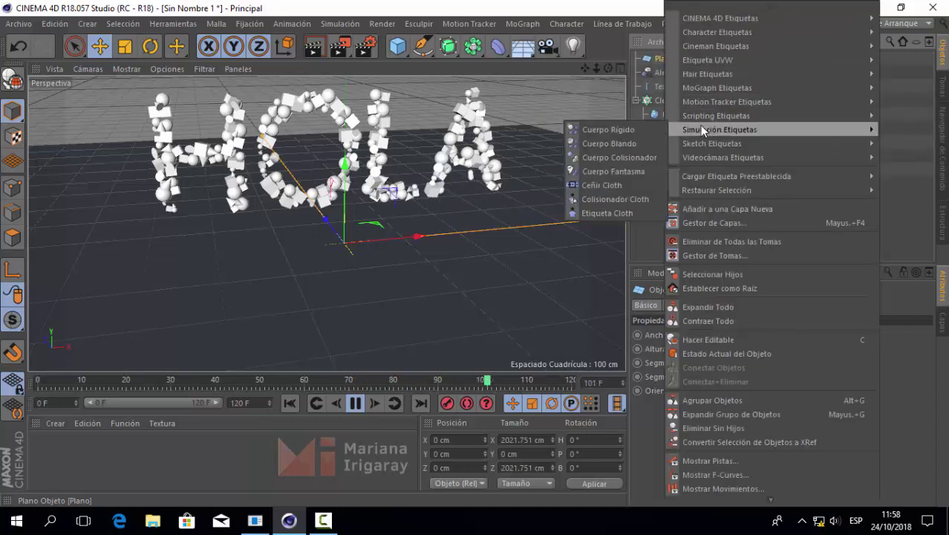
pyautogui.click(640, 156)
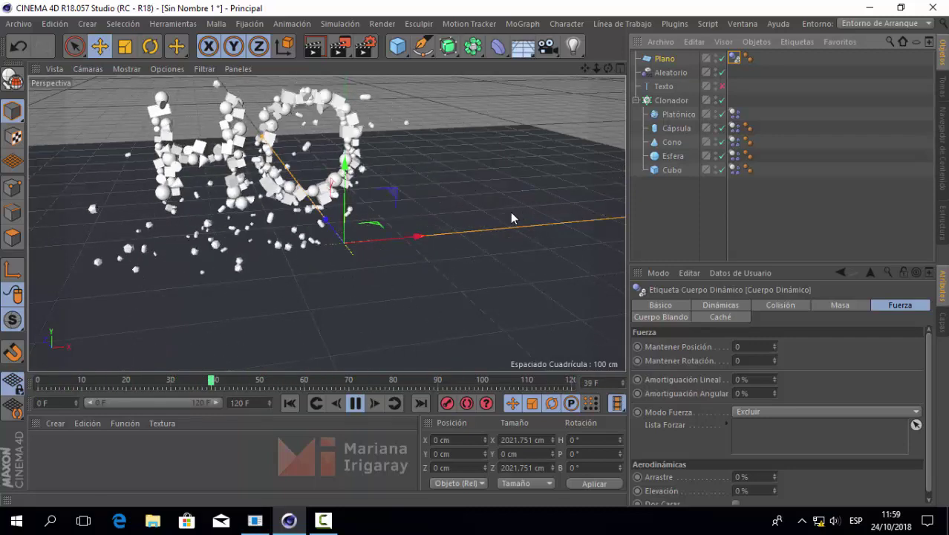
pyautogui.moveTo(507, 214)
pyautogui.keyDown('alt'); pyautogui.mouseDown()
pyautogui.moveTo(471, 213)
pyautogui.moveTo(472, 201)
pyautogui.mouseUp(); pyautogui.keyUp('alt')
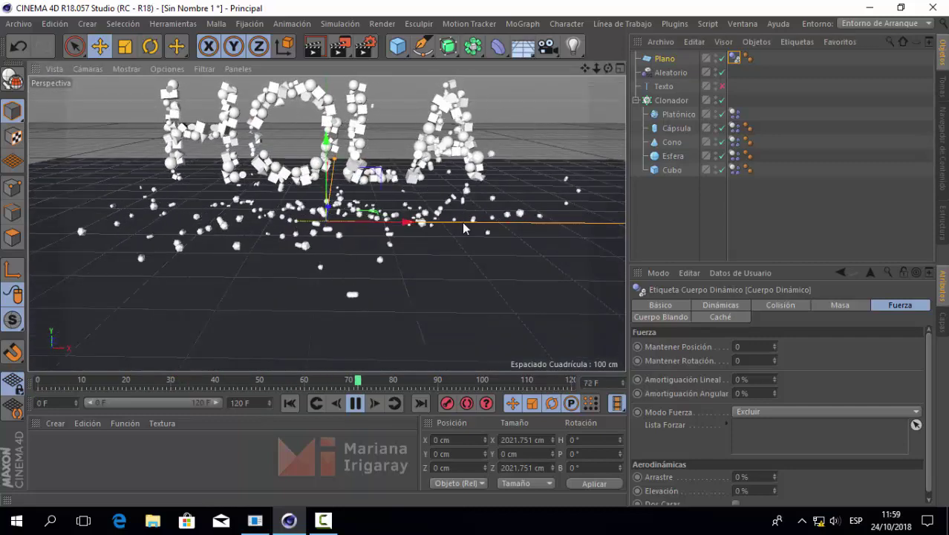
pyautogui.moveTo(479, 275)
pyautogui.keyDown('alt'); pyautogui.mouseDown()
pyautogui.moveTo(486, 271)
pyautogui.moveTo(473, 269)
pyautogui.moveTo(460, 238)
pyautogui.moveTo(465, 250)
pyautogui.mouseUp(); pyautogui.keyUp('alt')
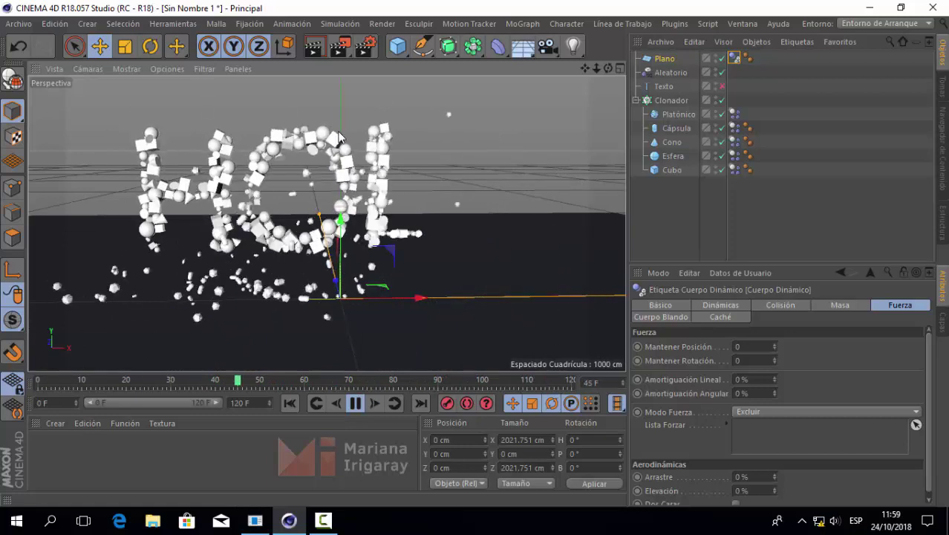
# Step: Pause the clone simulation and scrub the playhead back to around frame 75
pyautogui.click(355, 403)
pyautogui.moveTo(456, 383)
pyautogui.mouseDown()
pyautogui.moveTo(329, 384)
pyautogui.moveTo(371, 383)
pyautogui.mouseUp()
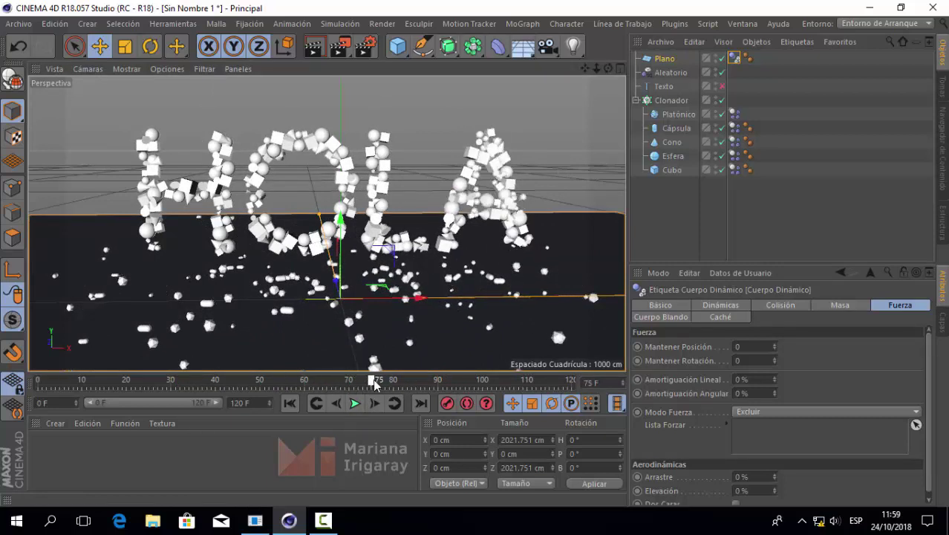
# Step: Create a new material, open it in the Material Editor and name it clonador
pyautogui.click(55, 422)
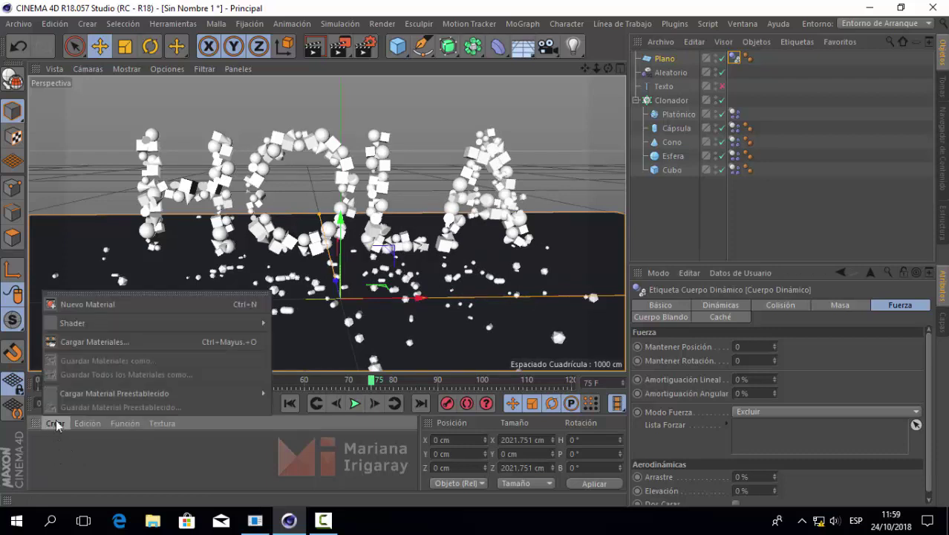
pyautogui.click(60, 477)
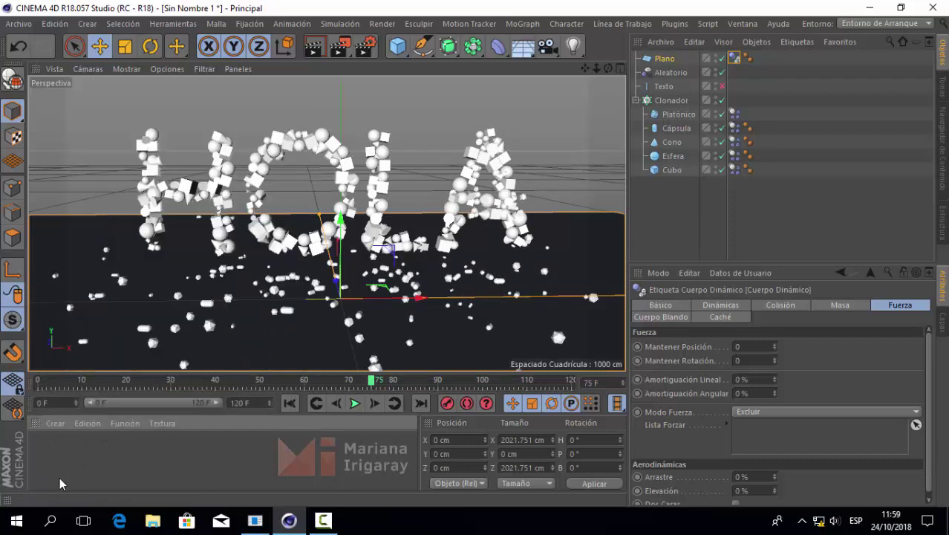
pyautogui.doubleClick(60, 454)
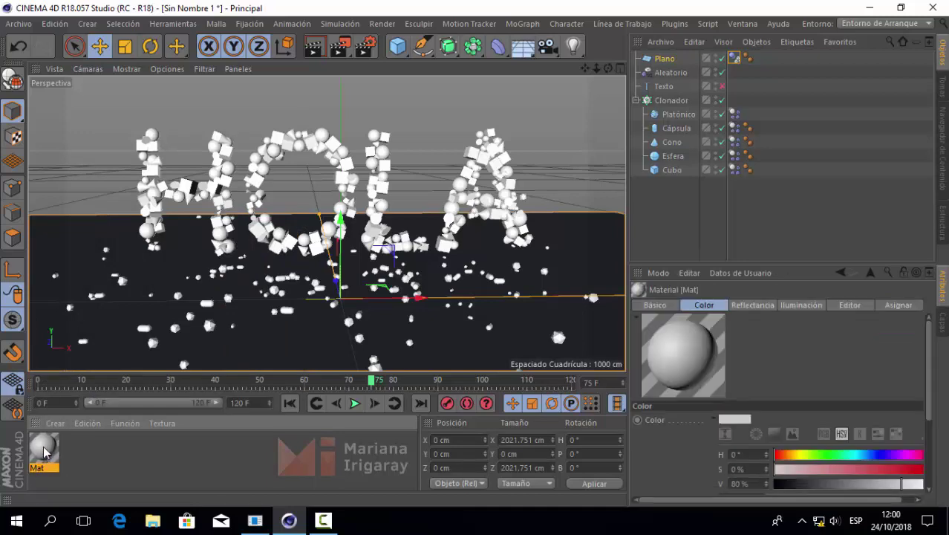
pyautogui.doubleClick(44, 449)
pyautogui.moveTo(367, 49); pyautogui.dragTo(362, 29)
pyautogui.write('clo')
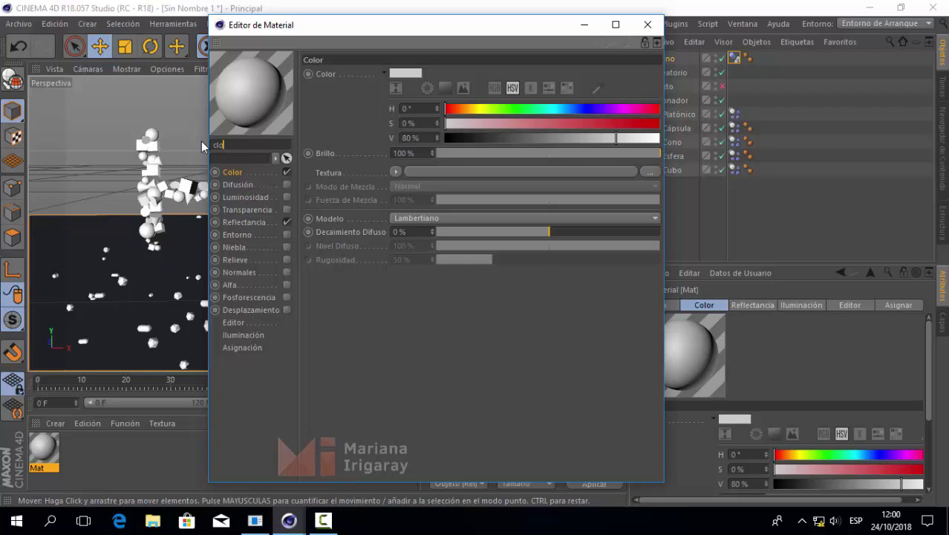
pyautogui.write('nador')
pyautogui.press('Return')
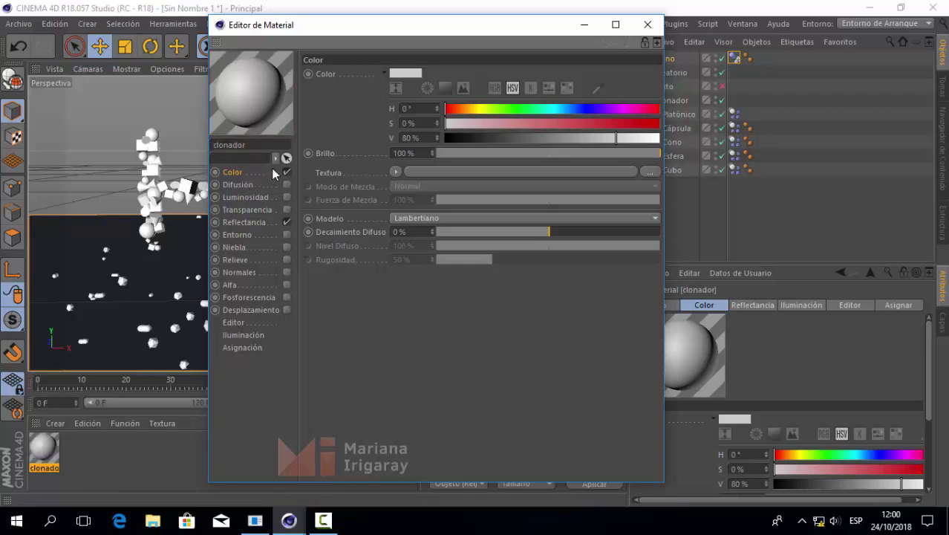
# Step: Turn Color off and Luminance on, with specular strength 50% and width 30%
pyautogui.click(287, 172)
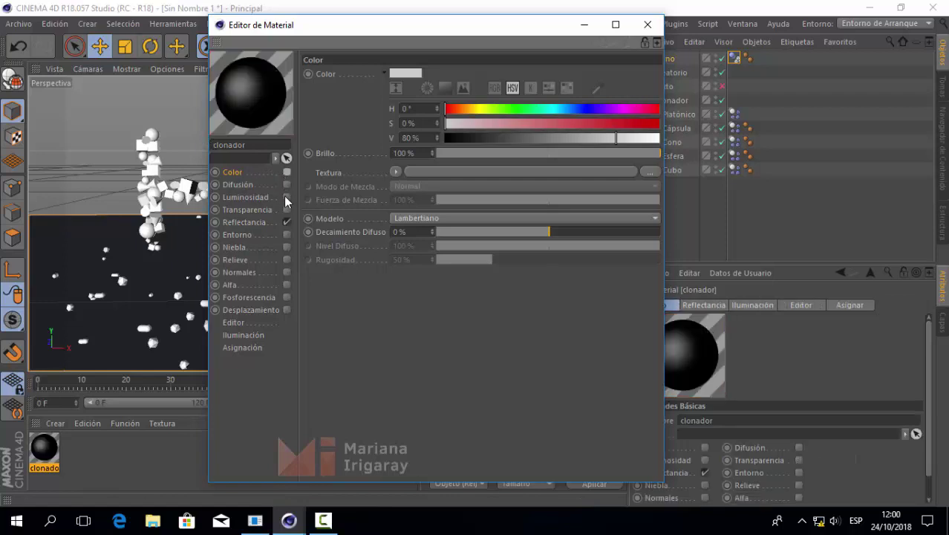
pyautogui.click(286, 197)
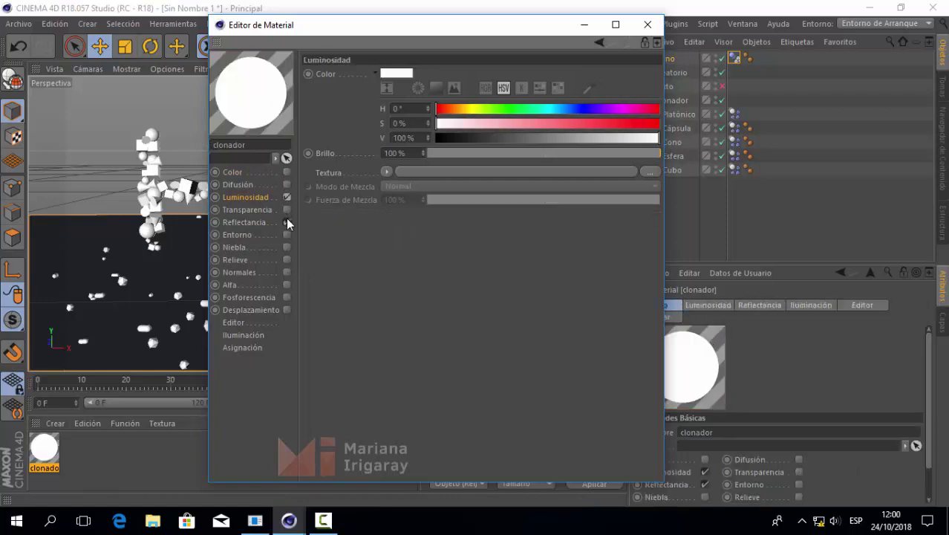
pyautogui.click(286, 219)
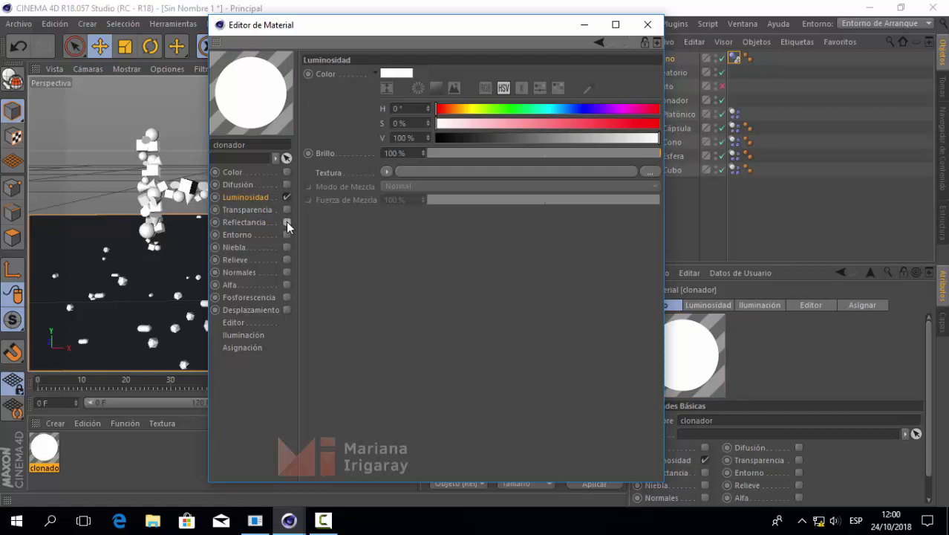
pyautogui.click(287, 222)
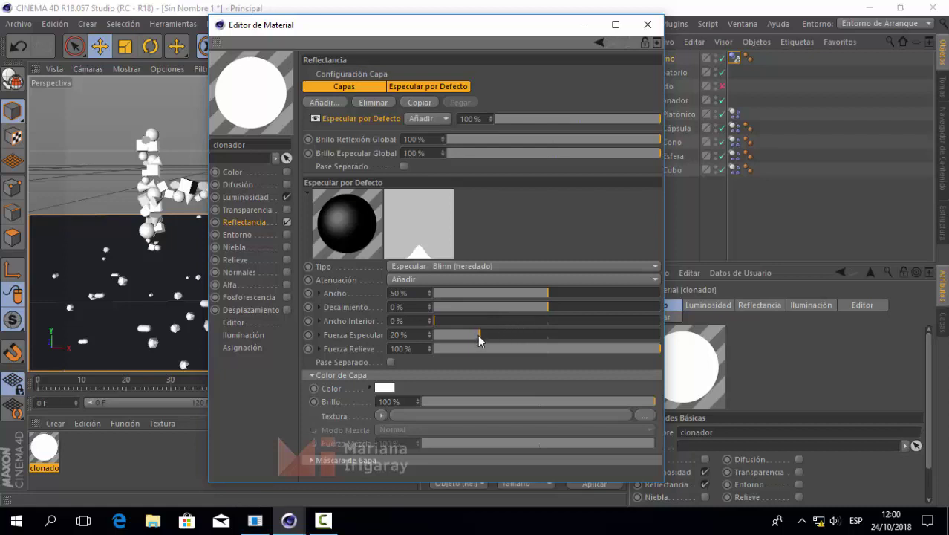
pyautogui.moveTo(478, 334); pyautogui.dragTo(547, 340)
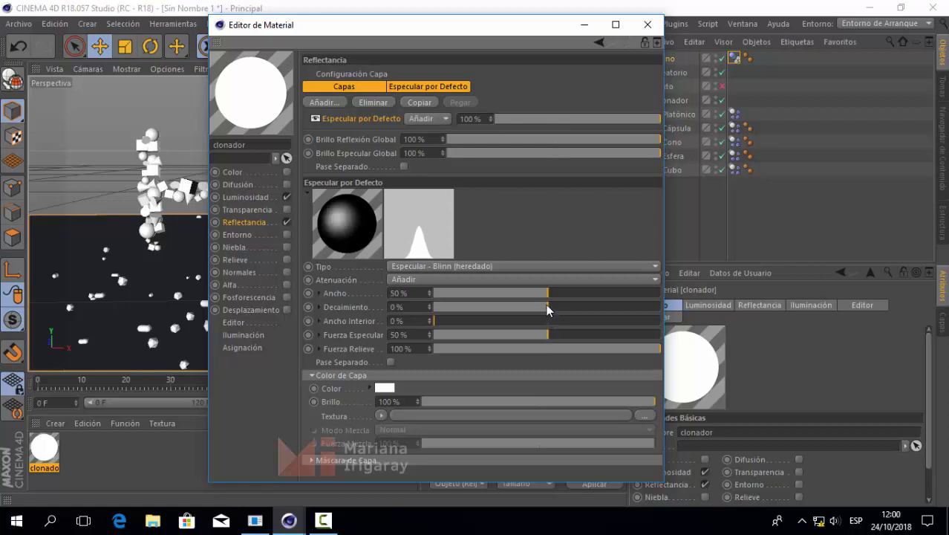
pyautogui.moveTo(546, 292); pyautogui.dragTo(512, 289)
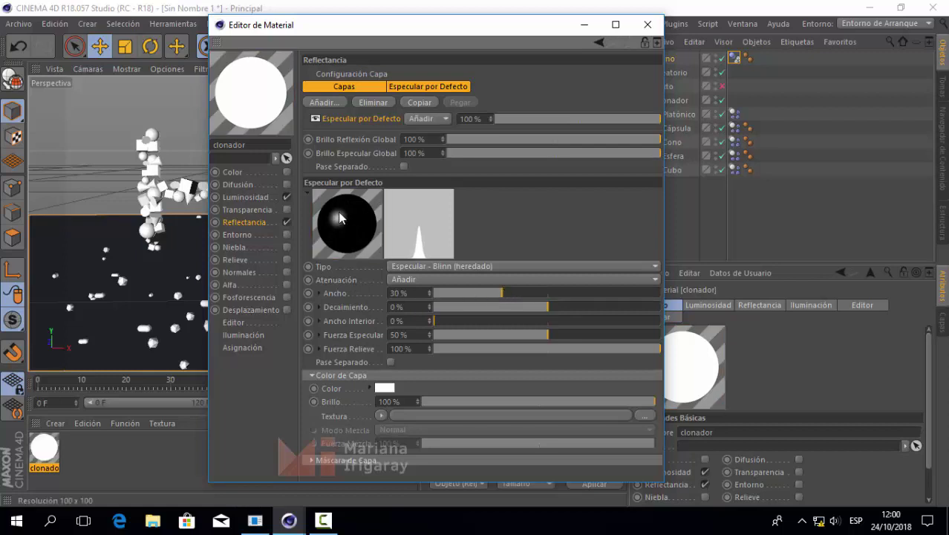
# Step: Load a Variación shader into the Luminance texture and expand its gradient settings
pyautogui.click(248, 197)
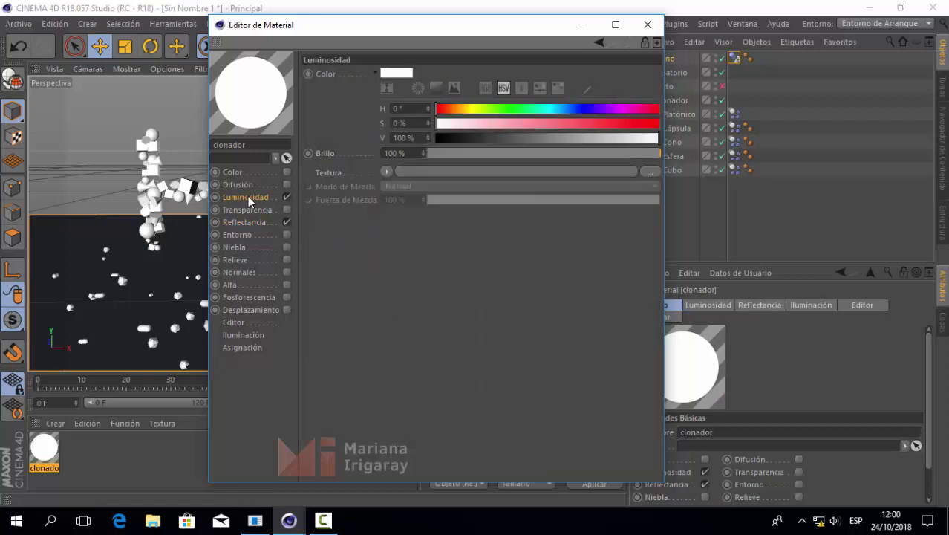
pyautogui.click(386, 171)
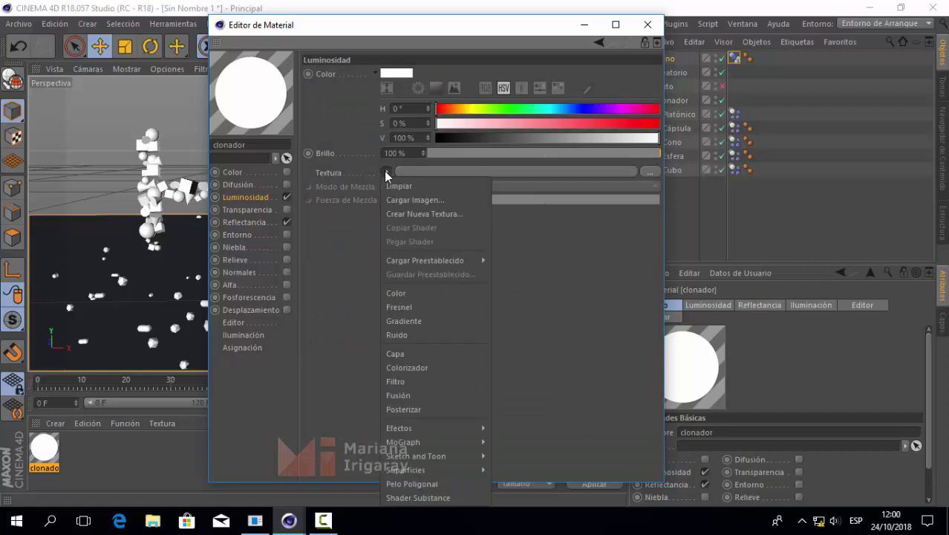
pyautogui.moveTo(434, 428)
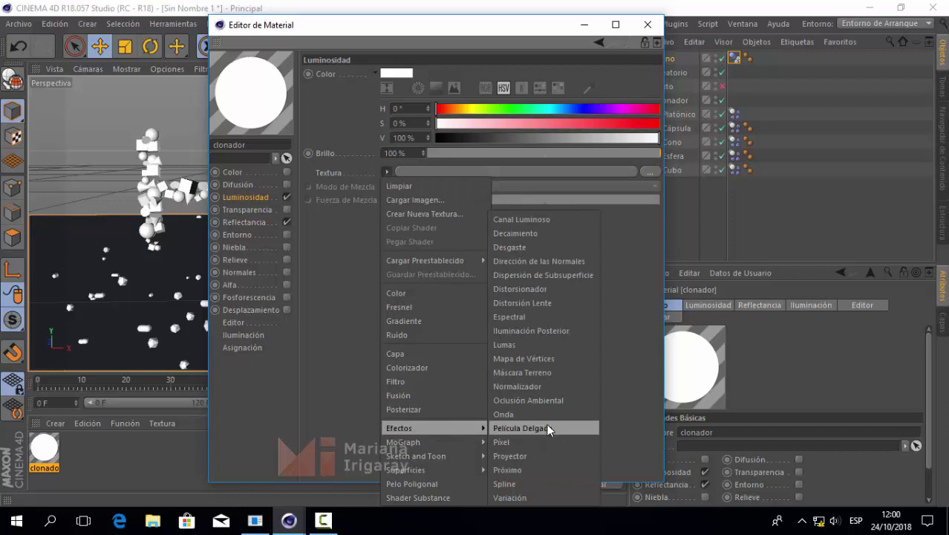
pyautogui.click(525, 498)
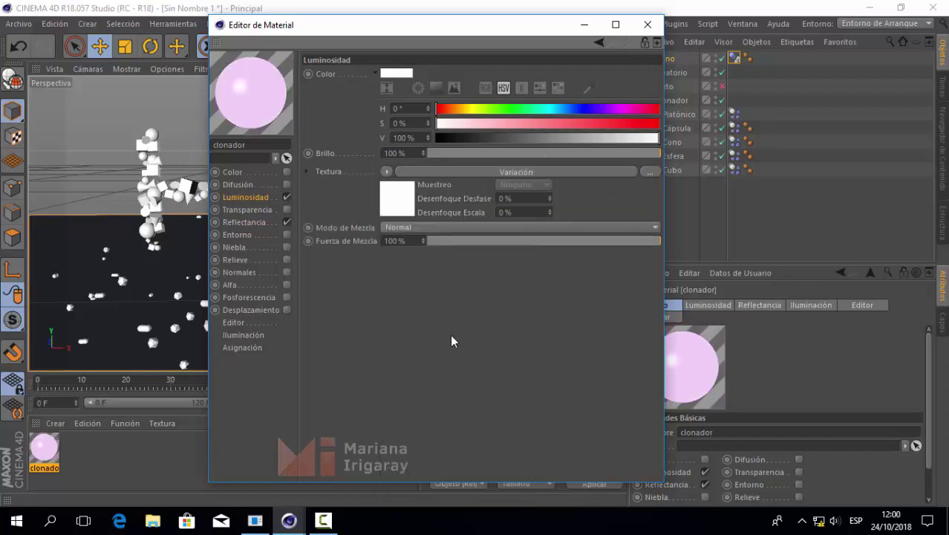
pyautogui.click(481, 171)
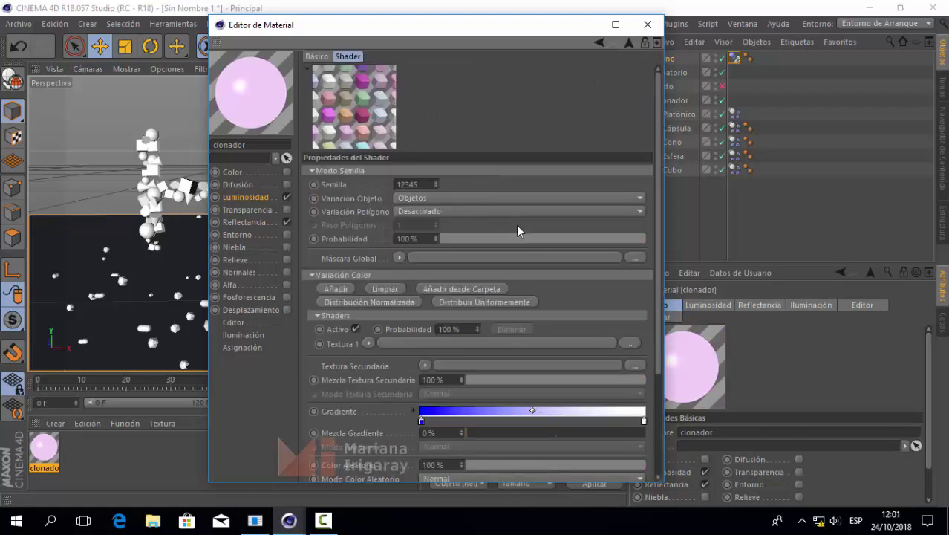
pyautogui.moveTo(656, 134); pyautogui.dragTo(642, 258)
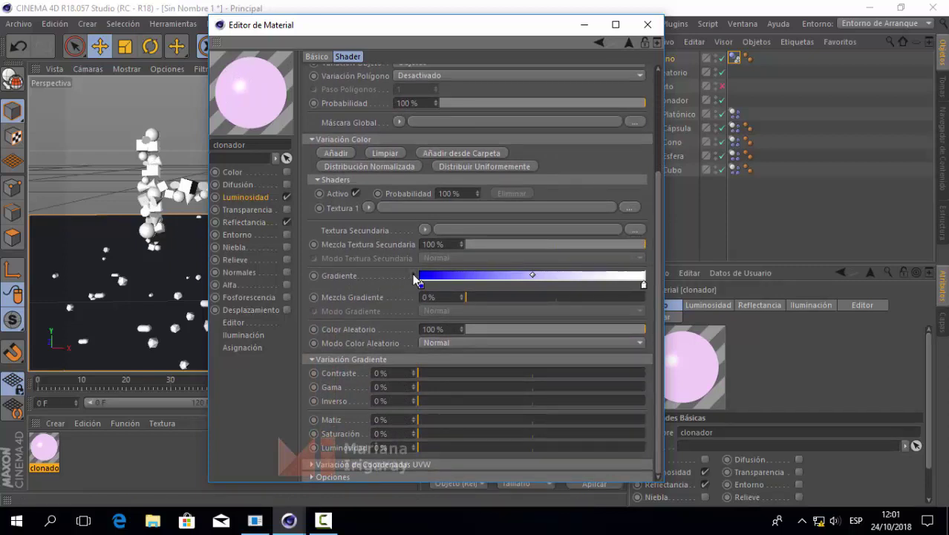
pyautogui.click(414, 276)
pyautogui.scroll(-2, 389, 304)
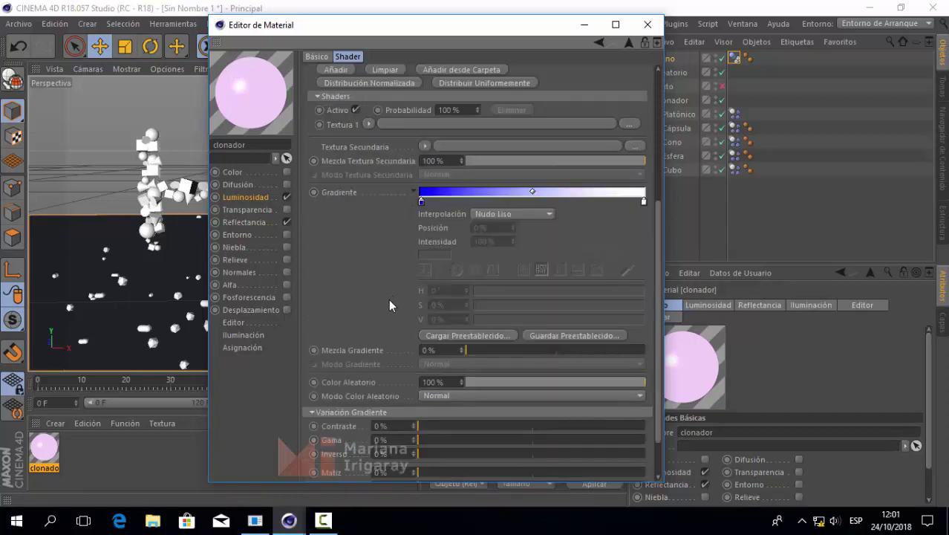
# Step: Browse the gradient preset gallery and apply Full Colors to the Variación gradient
pyautogui.click(441, 334)
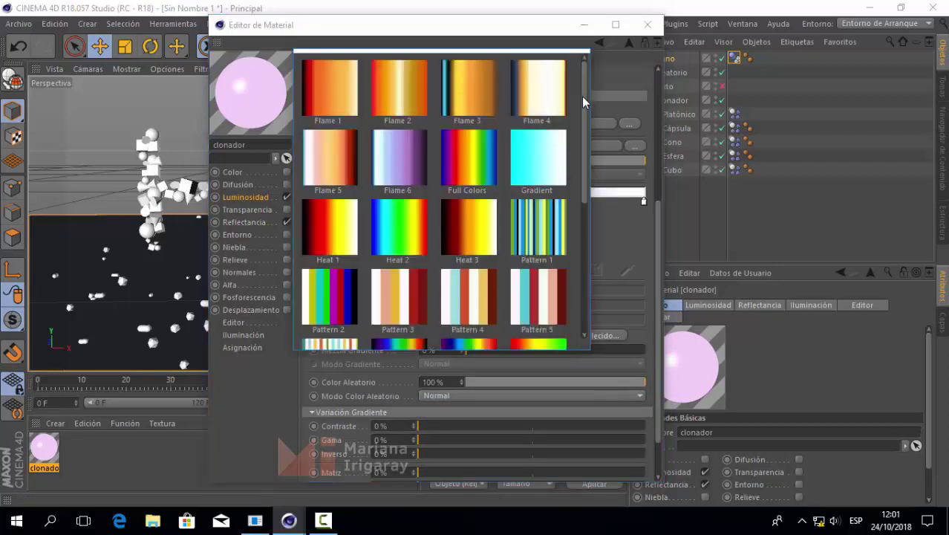
pyautogui.moveTo(584, 96); pyautogui.dragTo(583, 112)
pyautogui.scroll(-1, 583, 110)
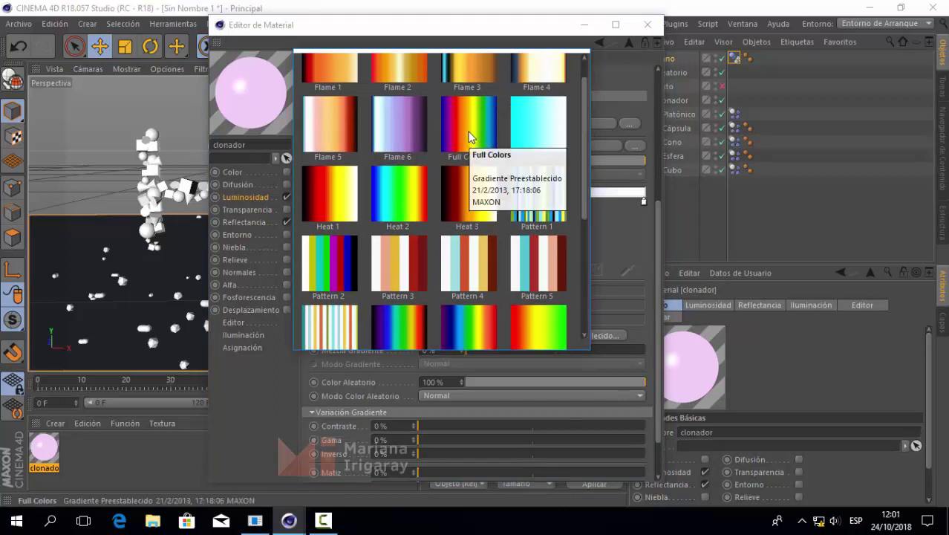
pyautogui.moveTo(582, 101); pyautogui.dragTo(585, 117)
pyautogui.scroll(-5, 577, 134)
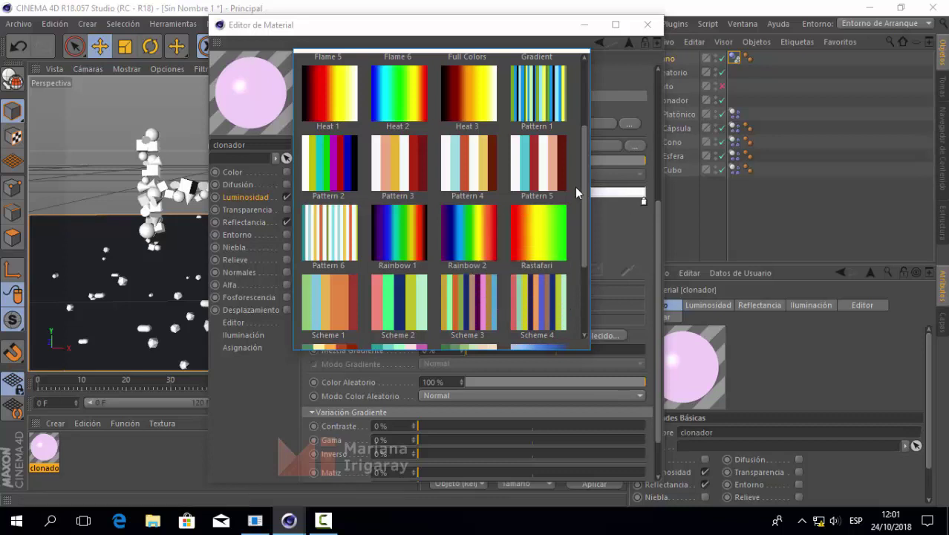
pyautogui.moveTo(585, 185); pyautogui.dragTo(589, 140)
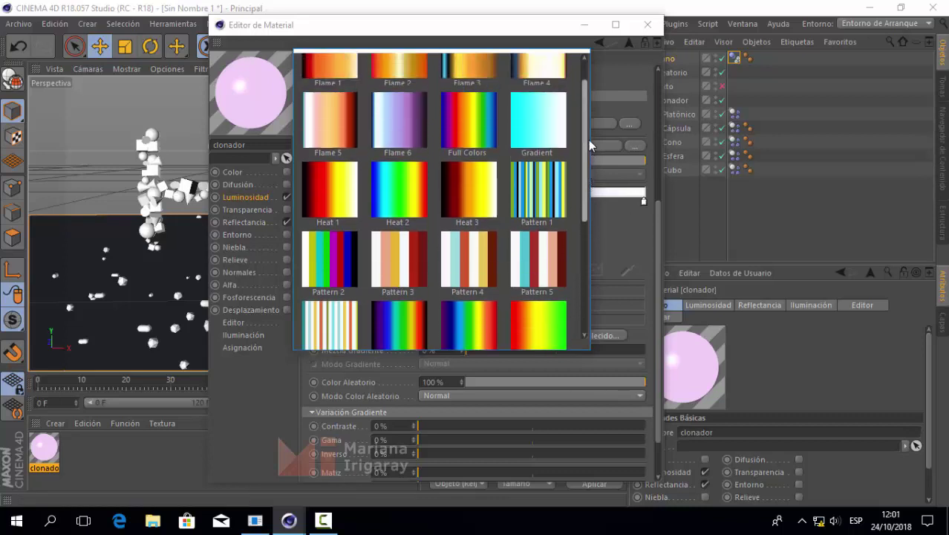
pyautogui.click(480, 132)
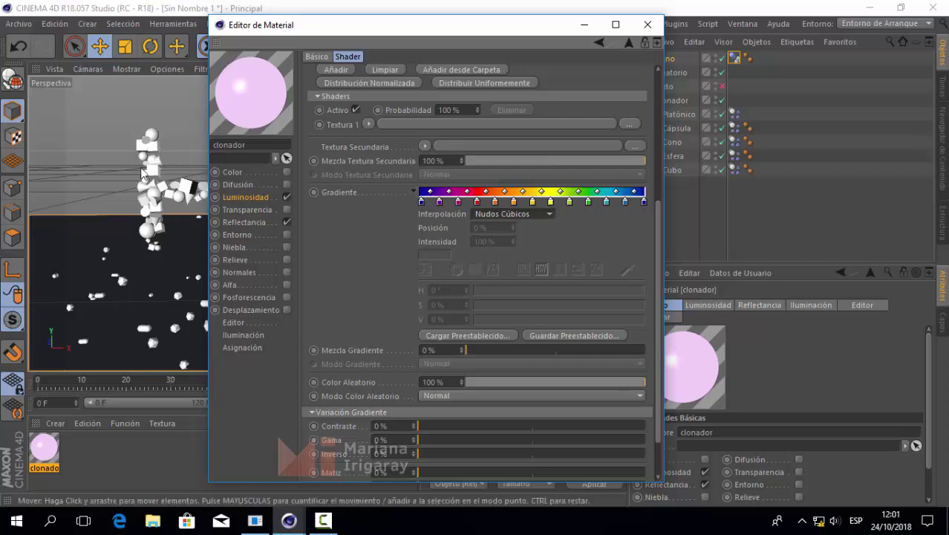
# Step: Set the gradient mix to 100% with Reemplazar blending, and Color Aleatorio to 0%
pyautogui.click(413, 192)
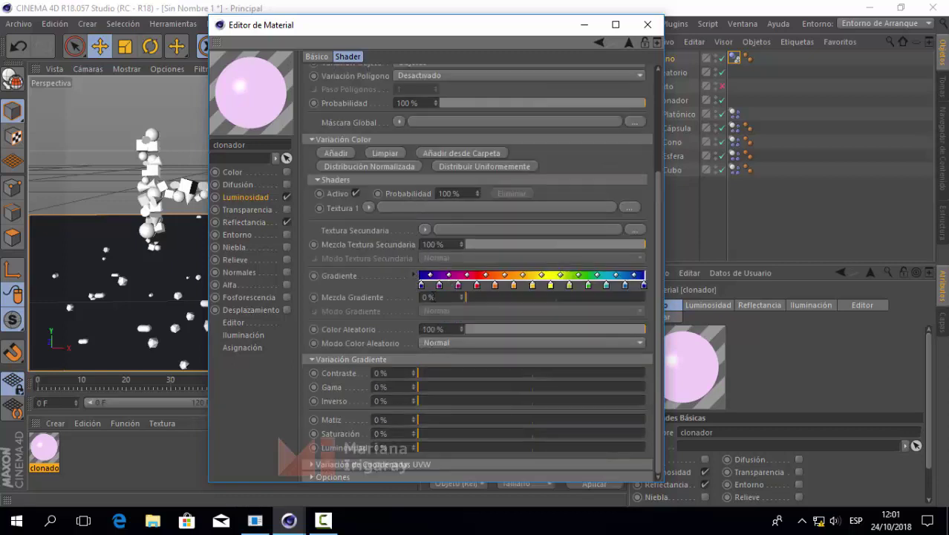
pyautogui.moveTo(466, 298); pyautogui.dragTo(652, 307)
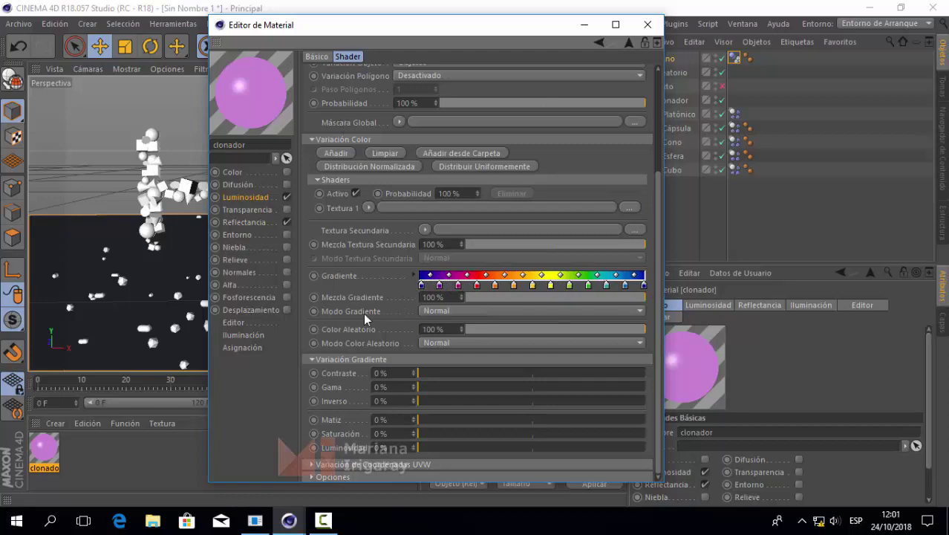
pyautogui.click(450, 310)
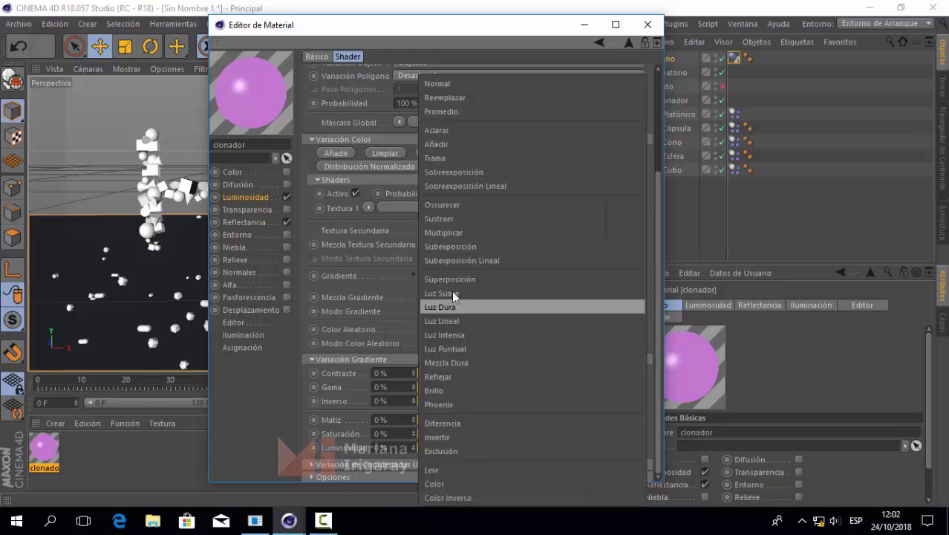
pyautogui.click(451, 98)
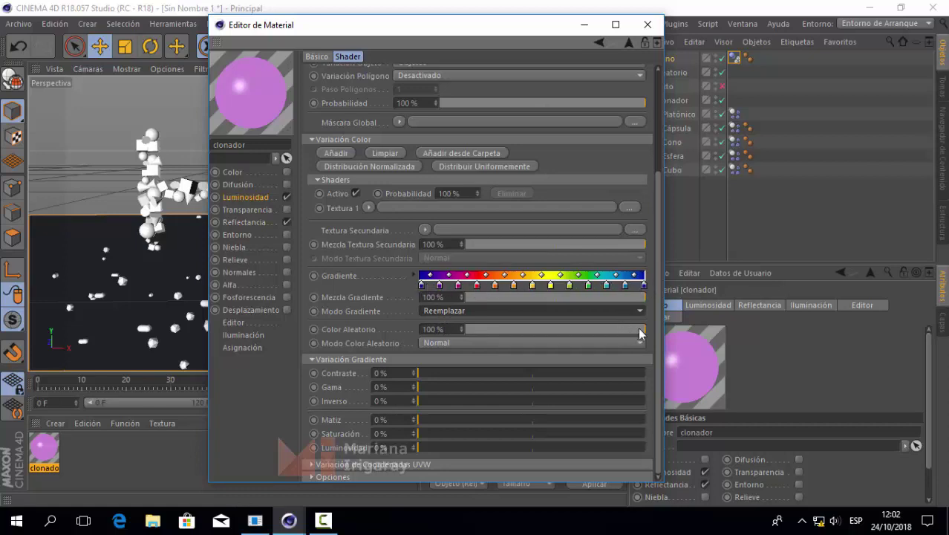
pyautogui.moveTo(643, 332); pyautogui.dragTo(458, 338)
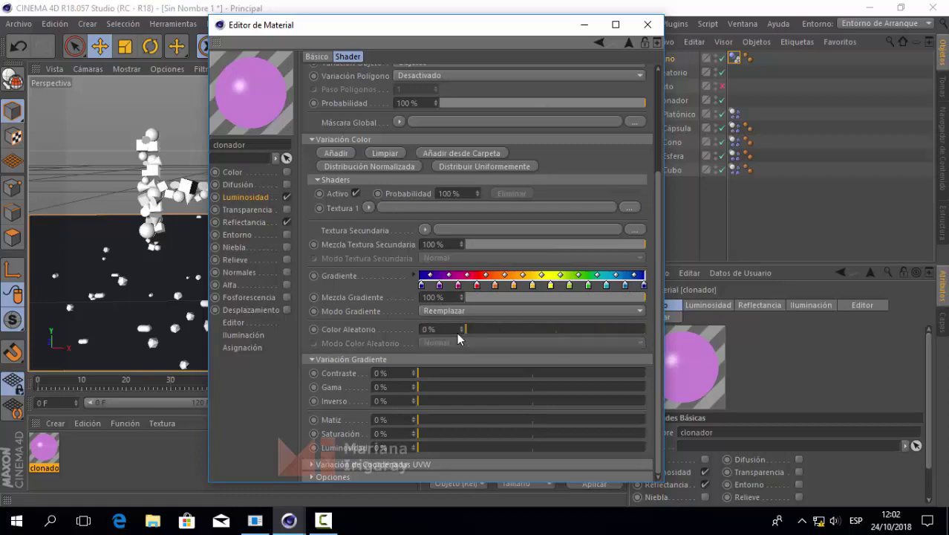
pyautogui.scroll(4, 364, 254)
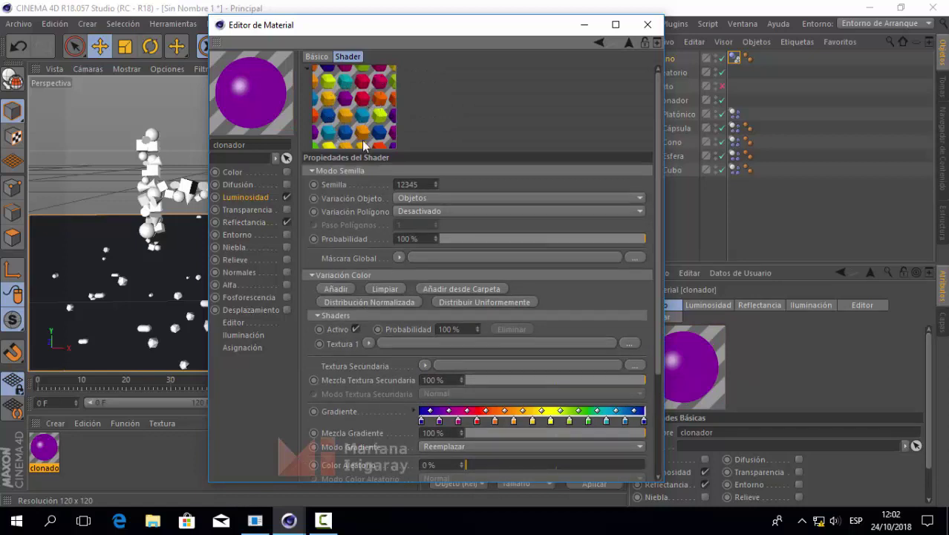
# Step: Apply the clonador material, then move its texture tag from Texto onto the Clonador cloner
pyautogui.click(649, 27)
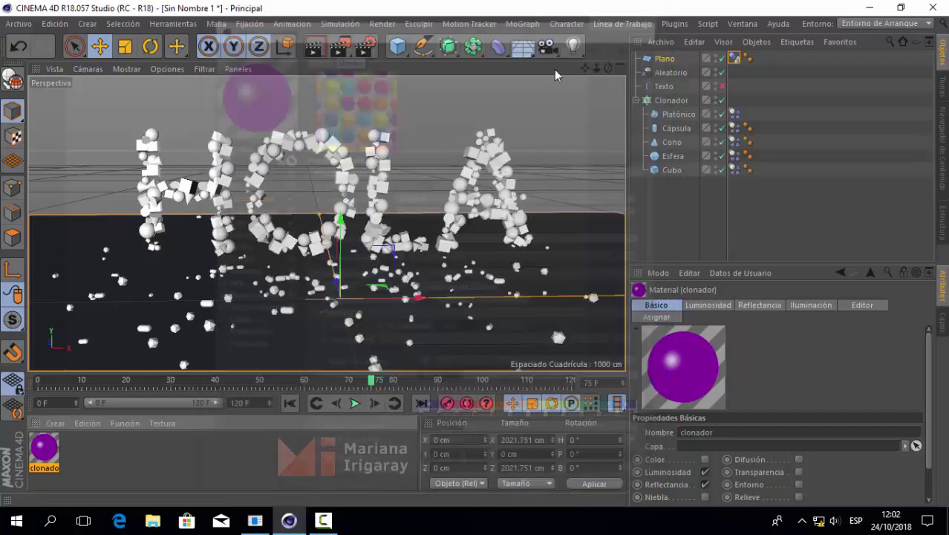
pyautogui.moveTo(45, 450); pyautogui.dragTo(669, 93)
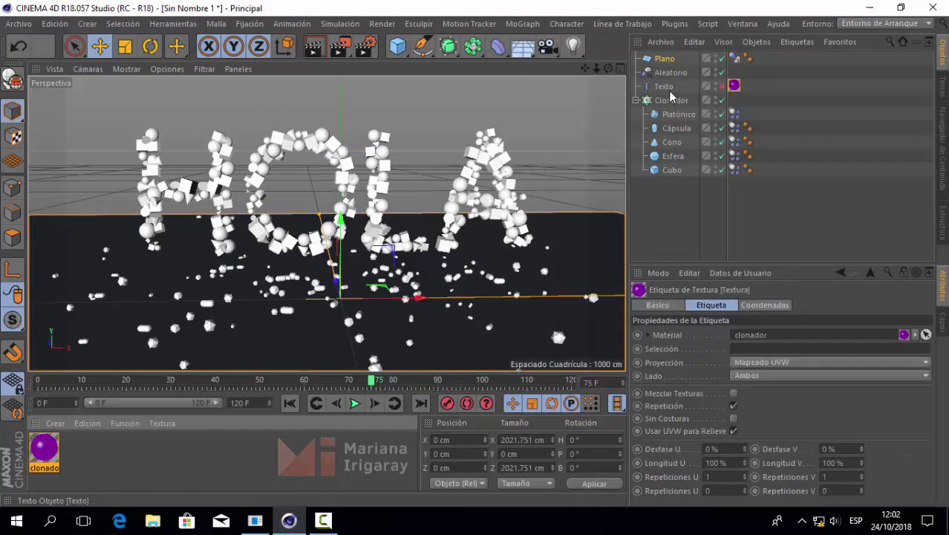
pyautogui.click(734, 86)
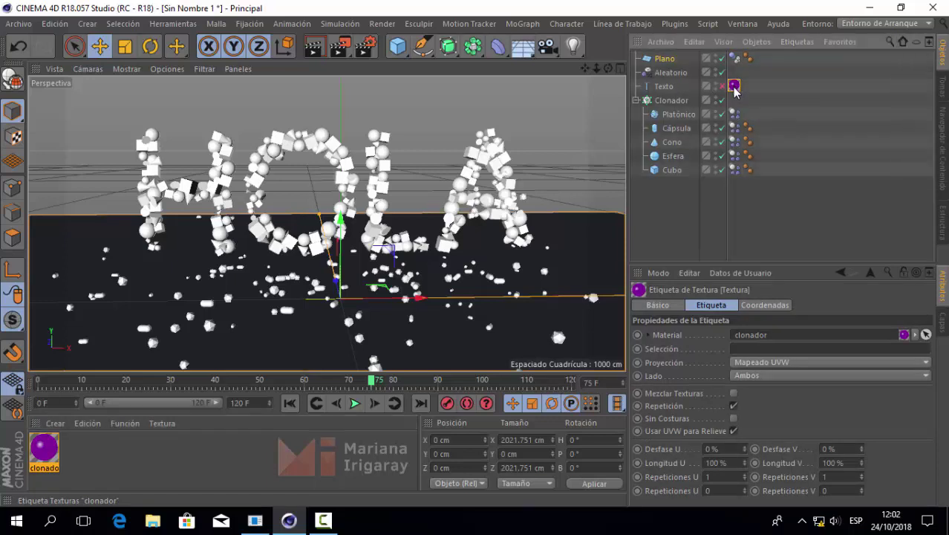
pyautogui.moveTo(734, 86); pyautogui.dragTo(734, 99)
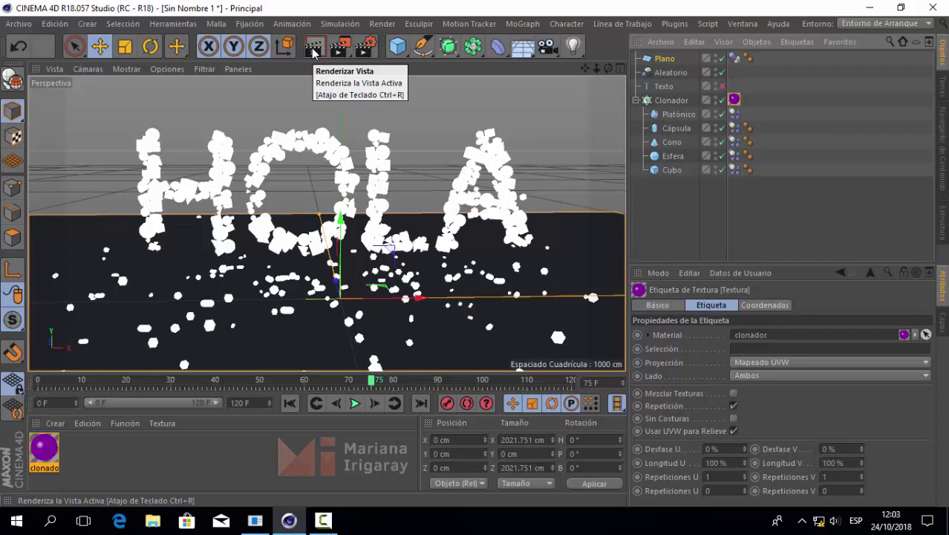
pyautogui.click(314, 50)
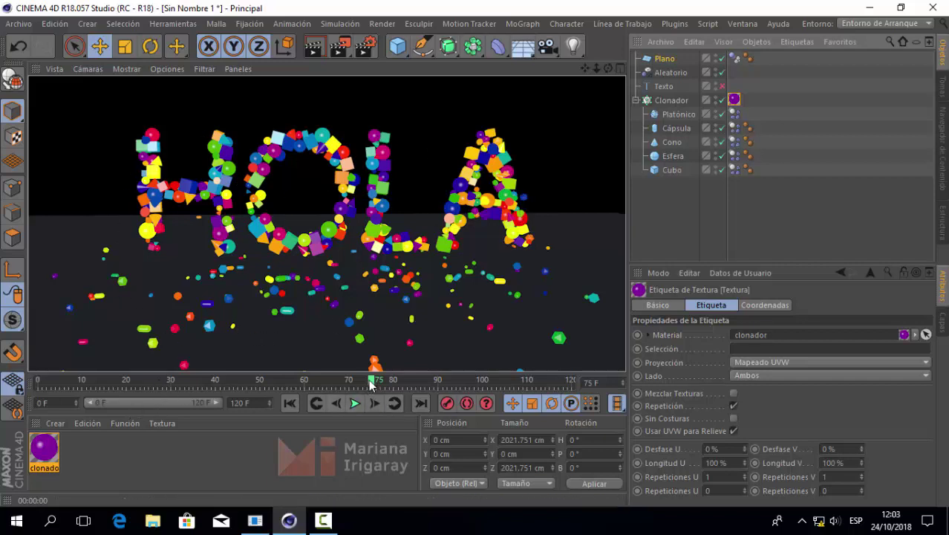
pyautogui.moveTo(371, 380); pyautogui.dragTo(43, 383)
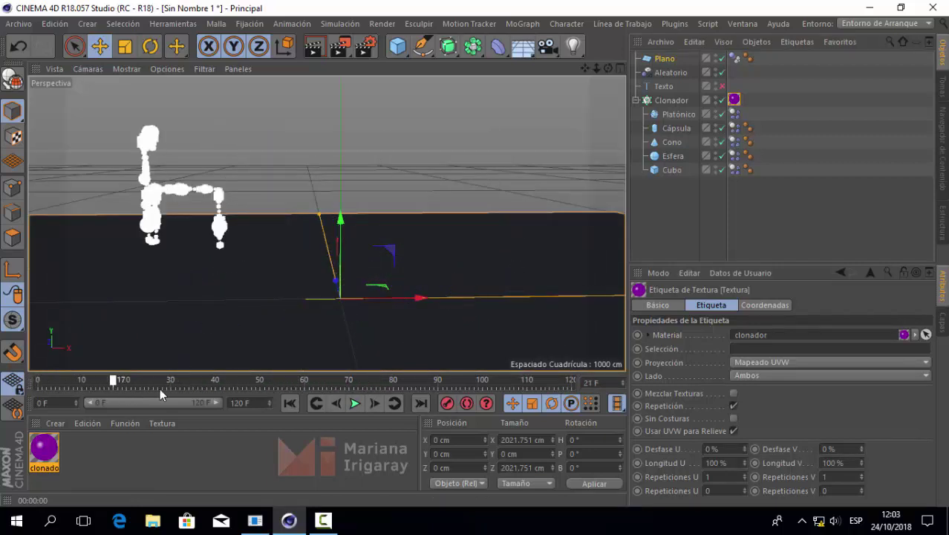
pyautogui.moveTo(43, 383); pyautogui.dragTo(416, 406)
pyautogui.moveTo(312, 409)
pyautogui.mouseDown()
pyautogui.moveTo(205, 402)
pyautogui.moveTo(310, 407)
pyautogui.mouseUp()
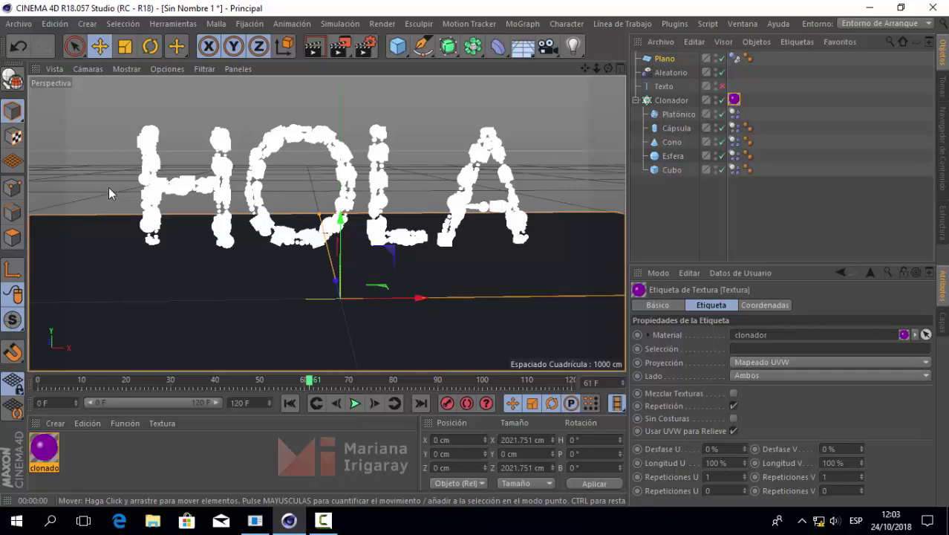
# Step: Add a Fondo background object and create a Mat material with Color off and Luminance on
pyautogui.click(525, 49)
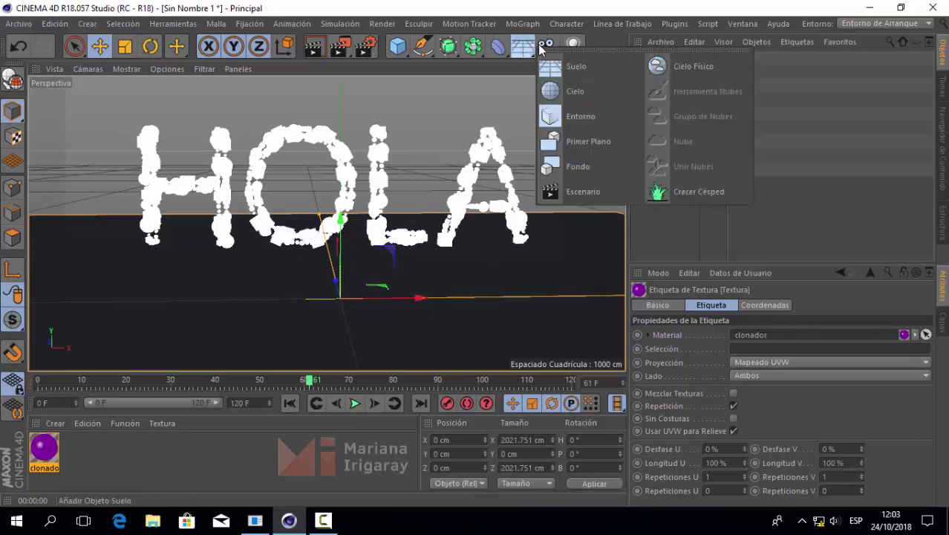
pyautogui.click(586, 167)
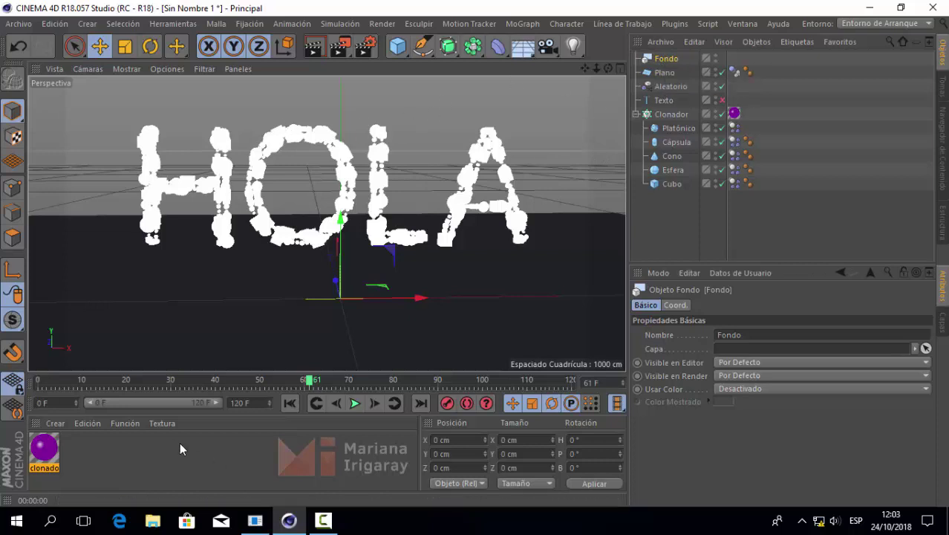
pyautogui.doubleClick(71, 465)
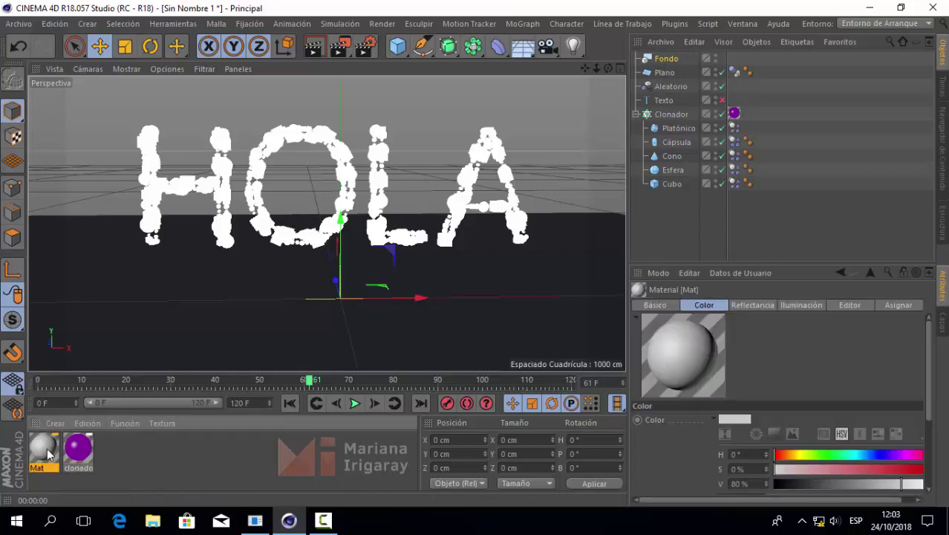
pyautogui.doubleClick(46, 451)
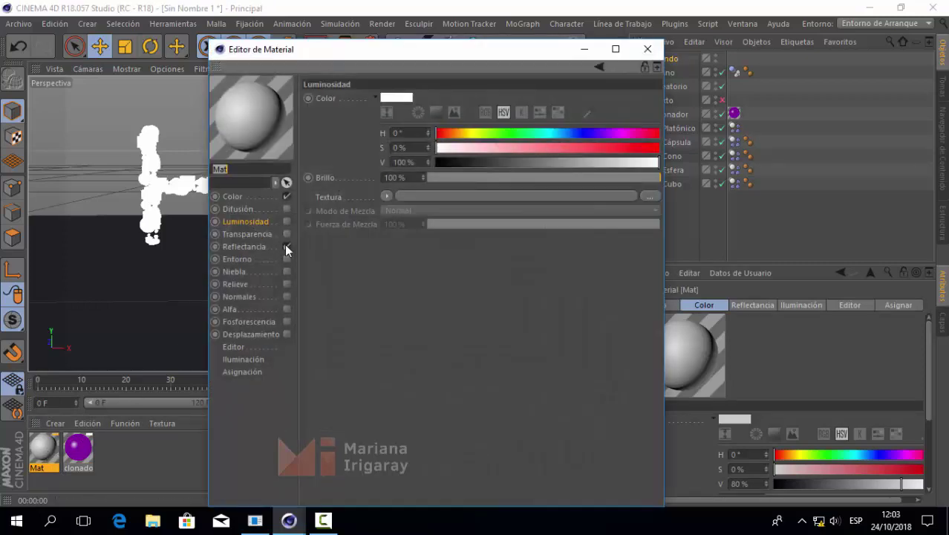
pyautogui.click(287, 196)
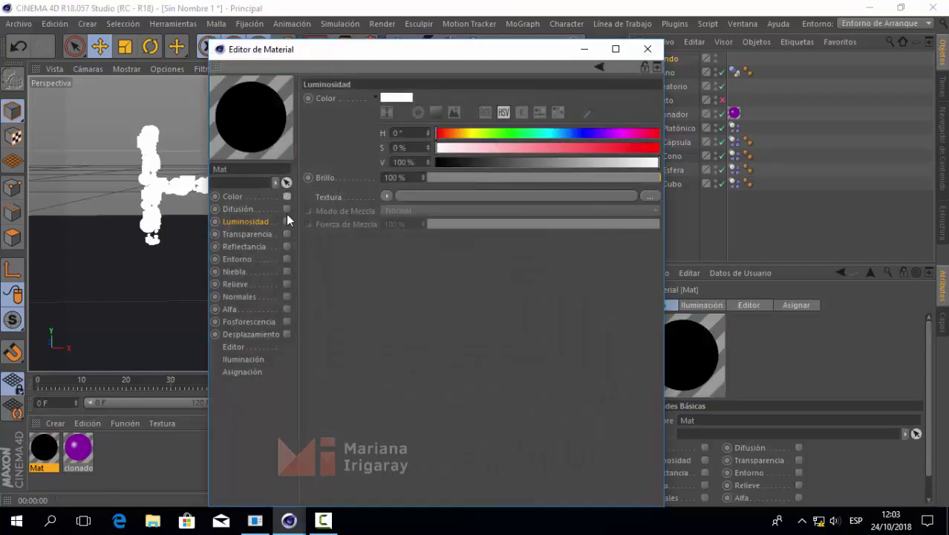
pyautogui.click(286, 222)
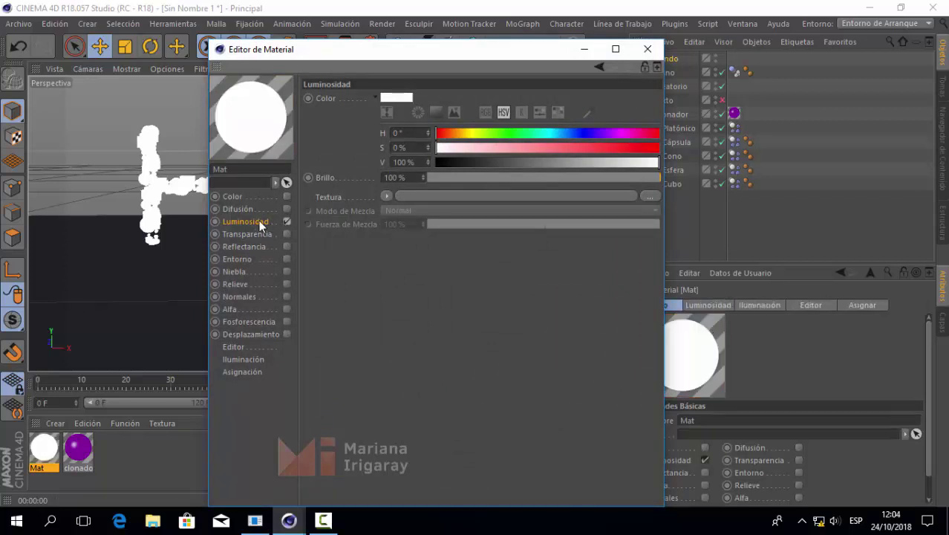
# Step: Set the Mat luminance colour to a dark navy blue at about 16% brightness
pyautogui.moveTo(561, 138); pyautogui.dragTo(660, 154)
pyautogui.click(590, 147)
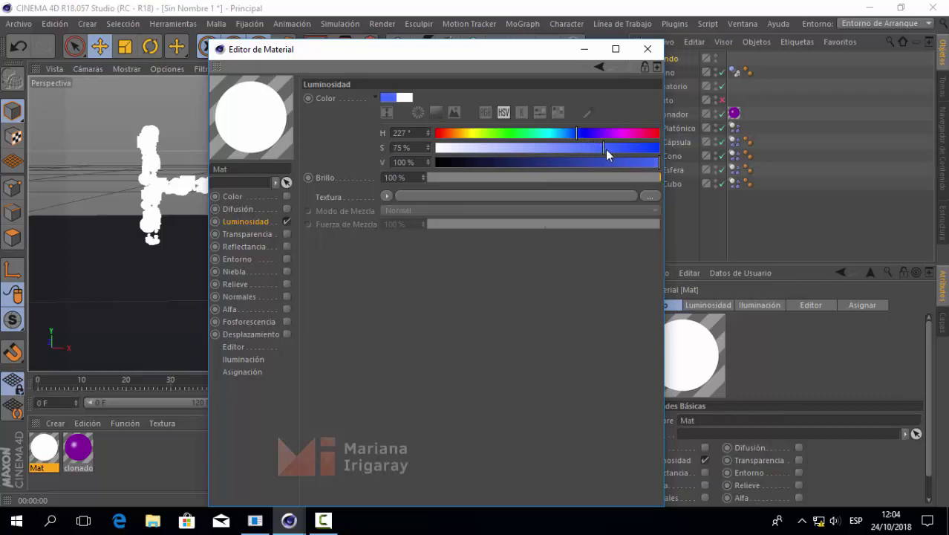
pyautogui.moveTo(543, 164); pyautogui.dragTo(487, 162)
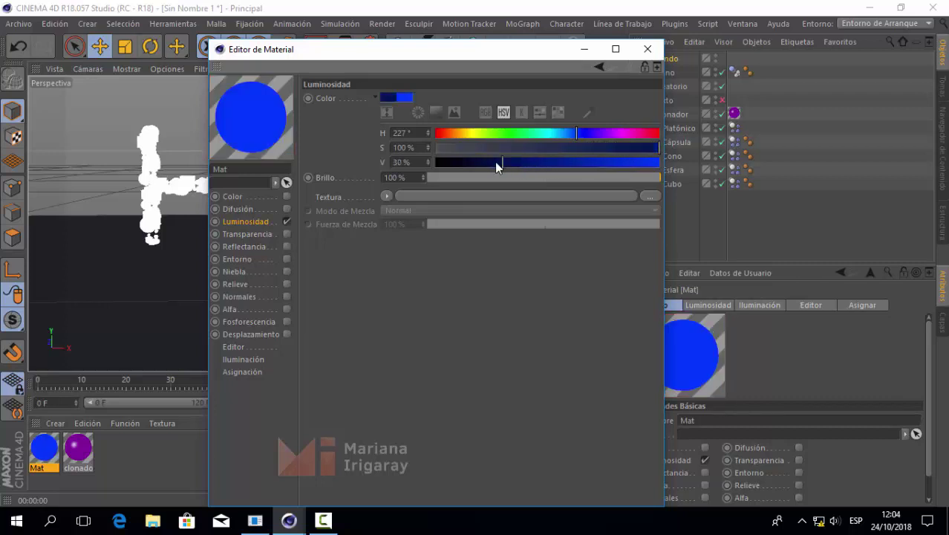
pyautogui.click(588, 134)
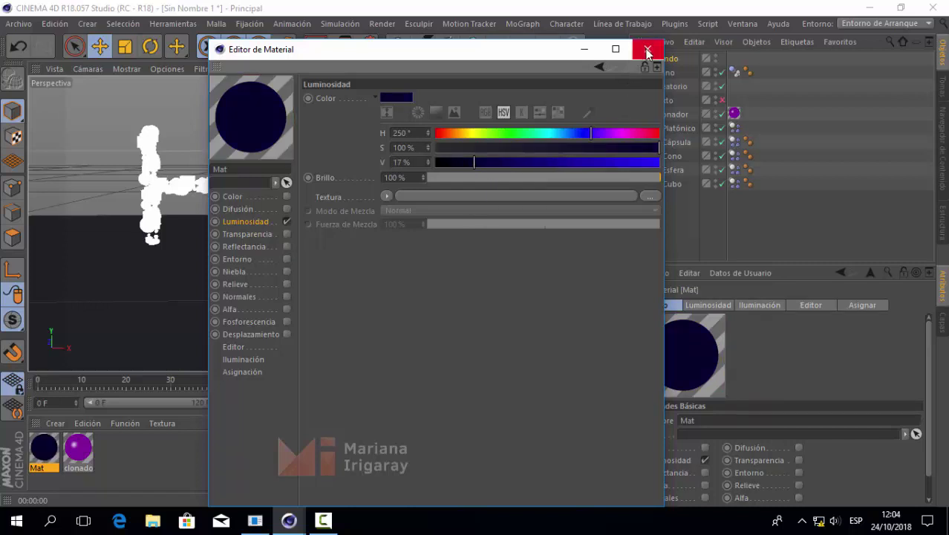
pyautogui.click(471, 161)
pyautogui.click(615, 147)
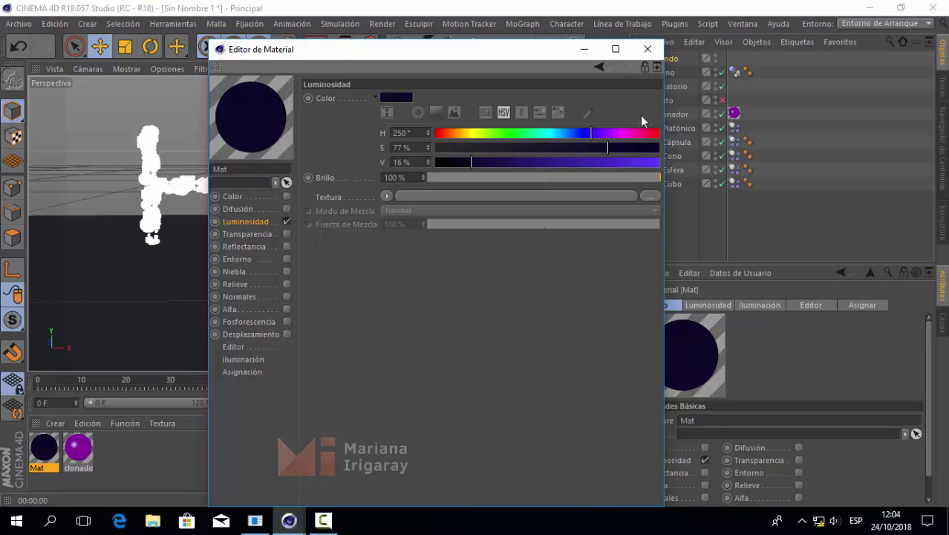
pyautogui.click(648, 49)
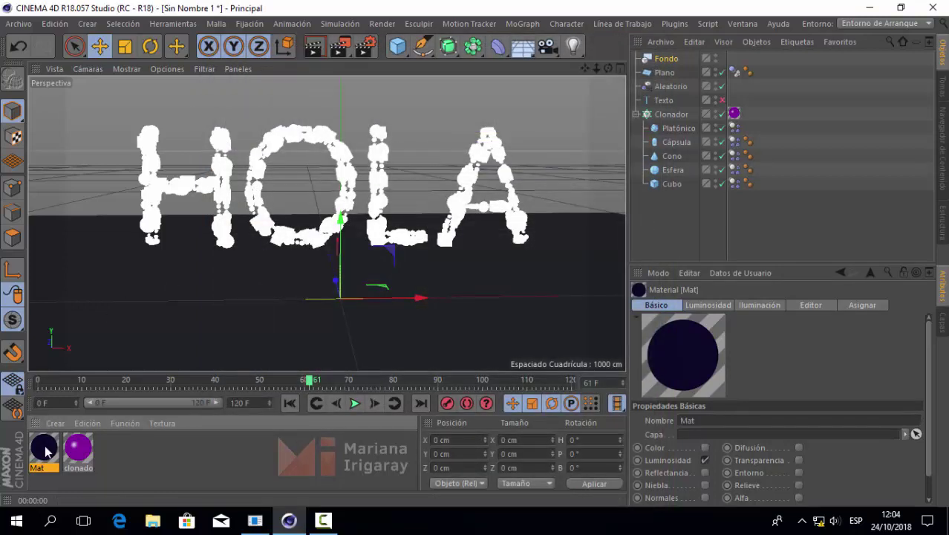
# Step: Apply Mat to Fondo and the Plano floor, then test-render the dark background
pyautogui.moveTo(44, 450); pyautogui.dragTo(664, 60)
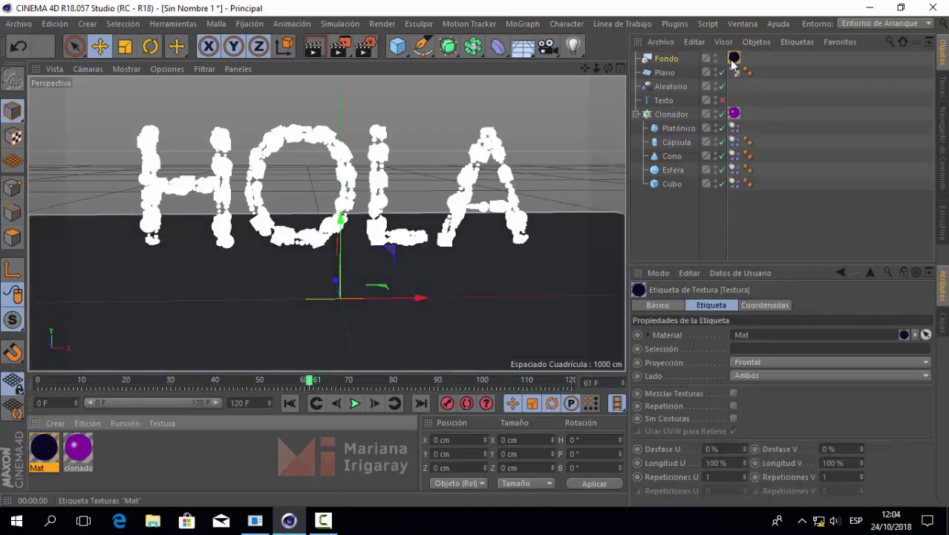
pyautogui.moveTo(735, 58); pyautogui.dragTo(747, 72)
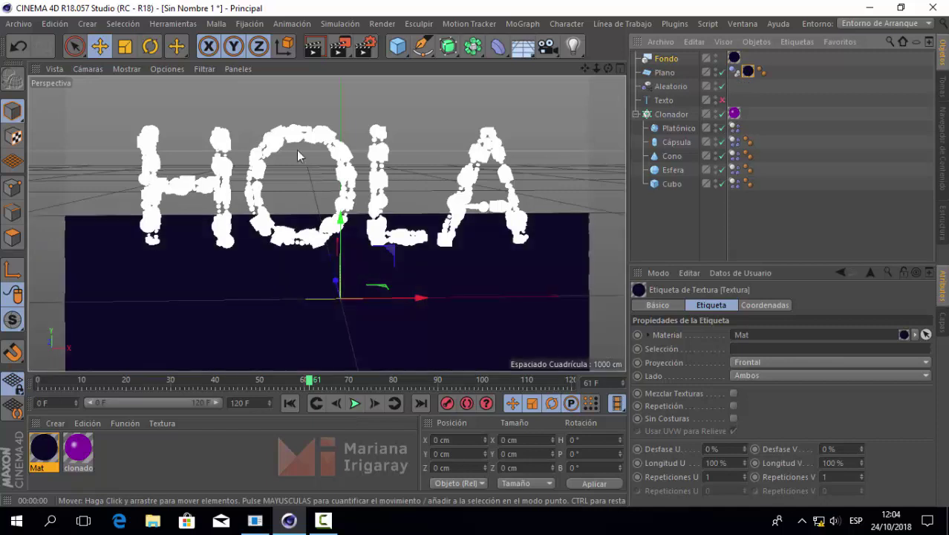
pyautogui.click(313, 50)
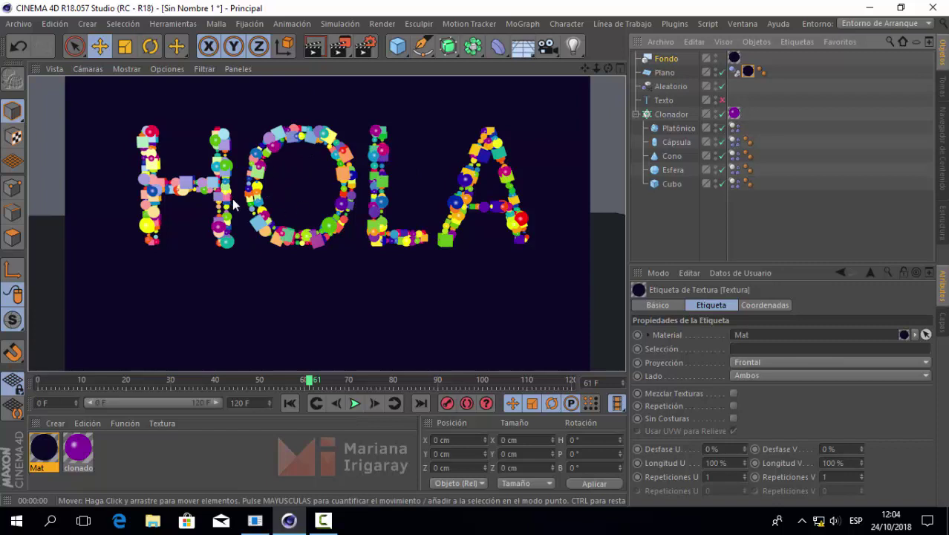
pyautogui.click(408, 147)
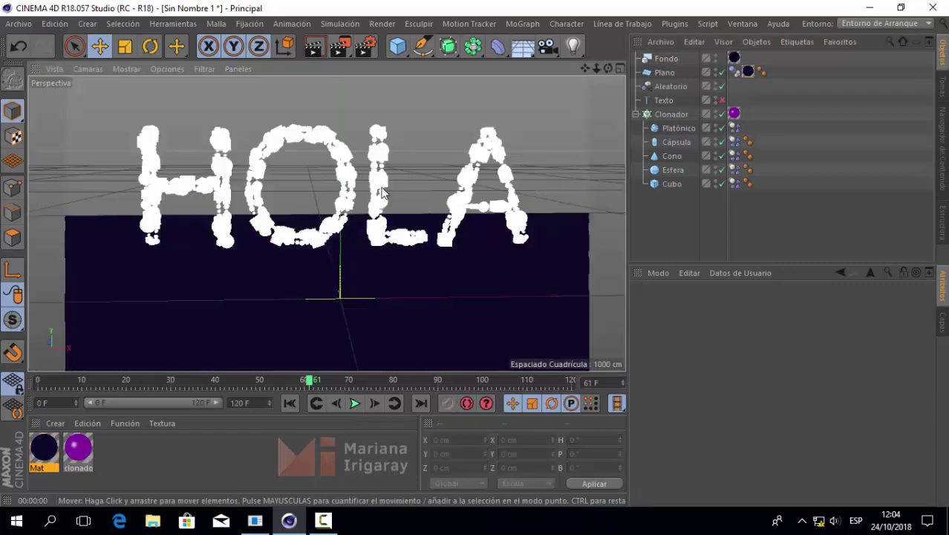
# Step: Add an omni light and place it above-left of HOLA at roughly X -313, Y 294, Z -94 cm
pyautogui.click(575, 47)
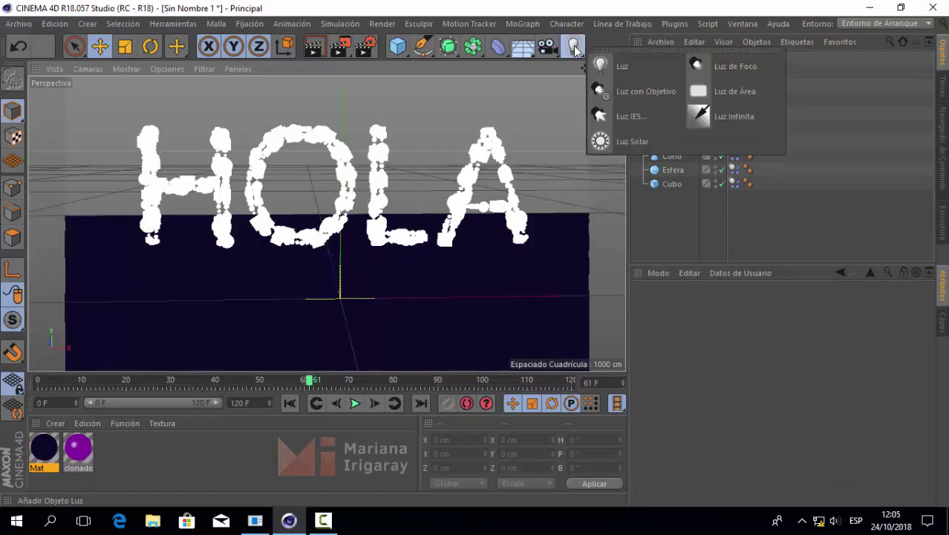
pyautogui.click(623, 68)
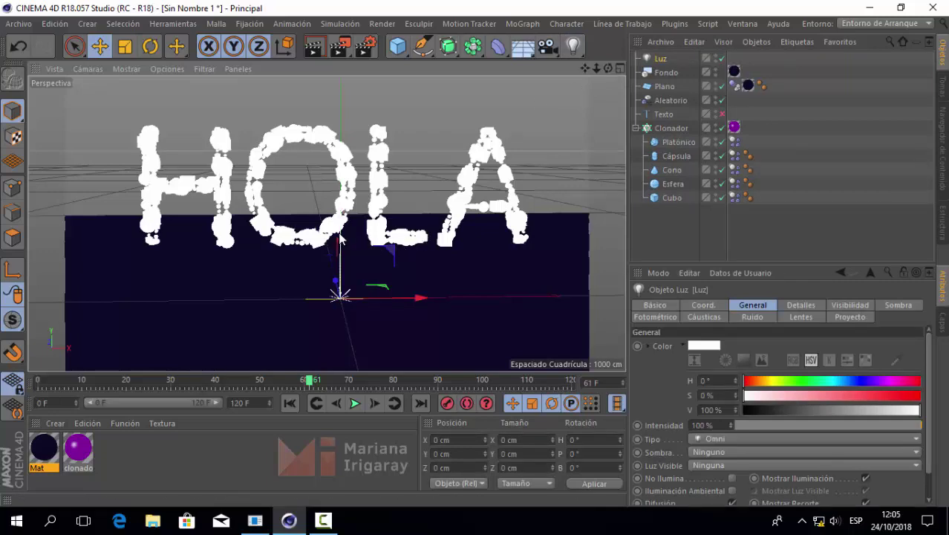
pyautogui.moveTo(340, 238); pyautogui.dragTo(364, 76)
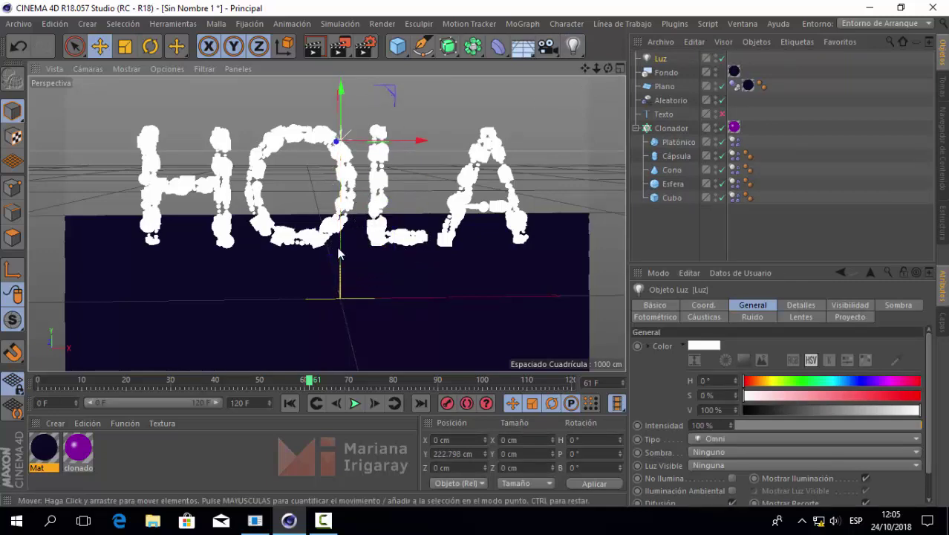
pyautogui.moveTo(309, 199)
pyautogui.keyDown('alt'); pyautogui.mouseDown()
pyautogui.moveTo(323, 238)
pyautogui.moveTo(329, 220)
pyautogui.moveTo(318, 224)
pyautogui.moveTo(386, 223)
pyautogui.mouseUp(); pyautogui.keyUp('alt')
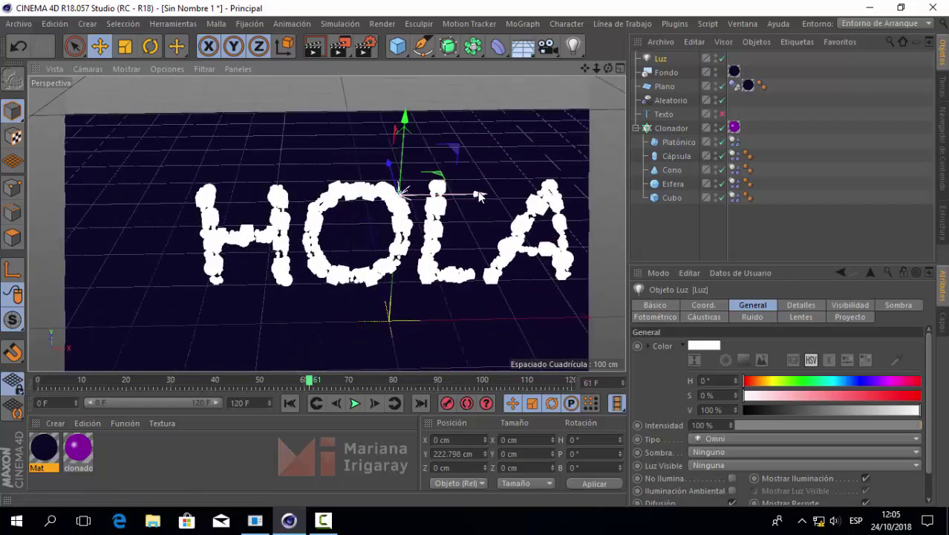
pyautogui.moveTo(482, 206); pyautogui.dragTo(208, 200)
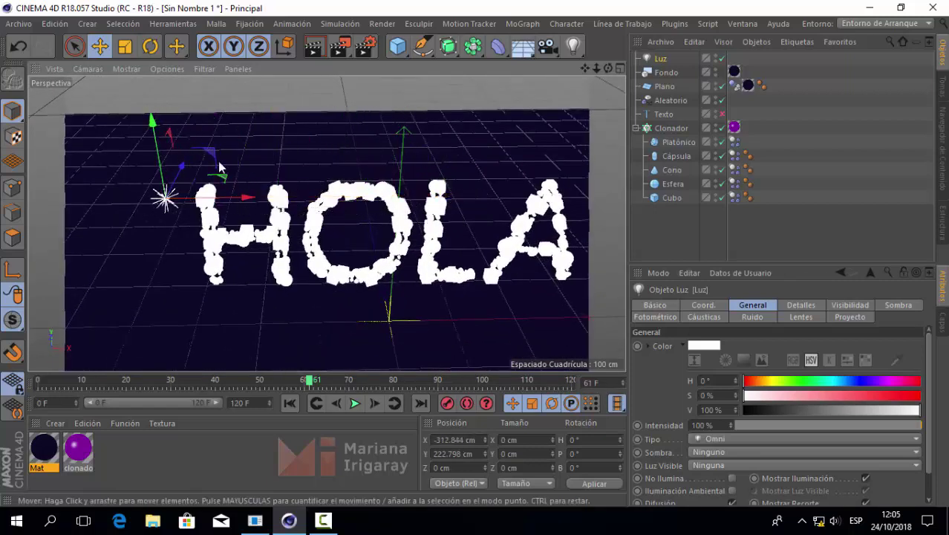
pyautogui.moveTo(183, 170)
pyautogui.mouseDown()
pyautogui.moveTo(153, 194)
pyautogui.moveTo(138, 131)
pyautogui.mouseUp()
pyautogui.moveTo(287, 269)
pyautogui.keyDown('alt'); pyautogui.mouseDown()
pyautogui.moveTo(276, 241)
pyautogui.moveTo(236, 209)
pyautogui.mouseUp(); pyautogui.keyUp('alt')
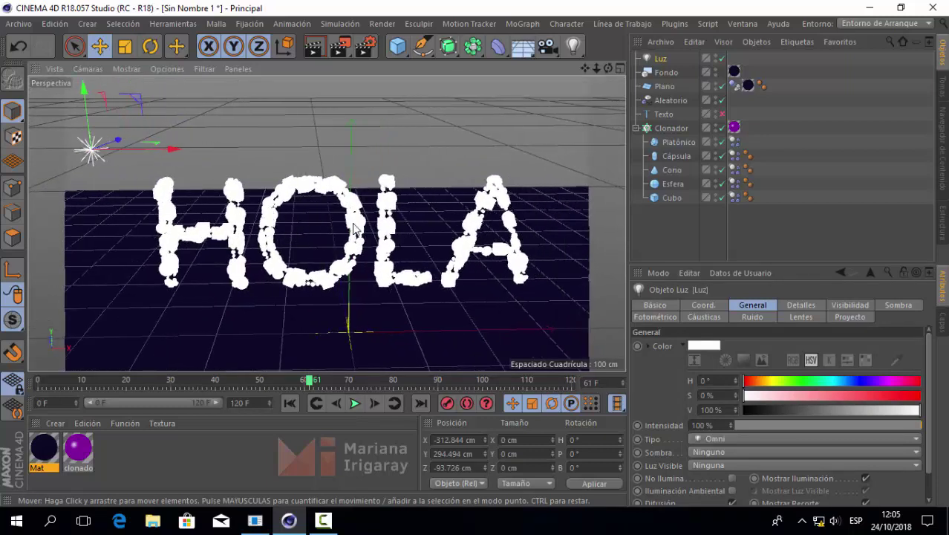
pyautogui.moveTo(341, 246)
pyautogui.keyDown('alt'); pyautogui.mouseDown()
pyautogui.moveTo(338, 231)
pyautogui.moveTo(355, 246)
pyautogui.mouseUp(); pyautogui.keyUp('alt')
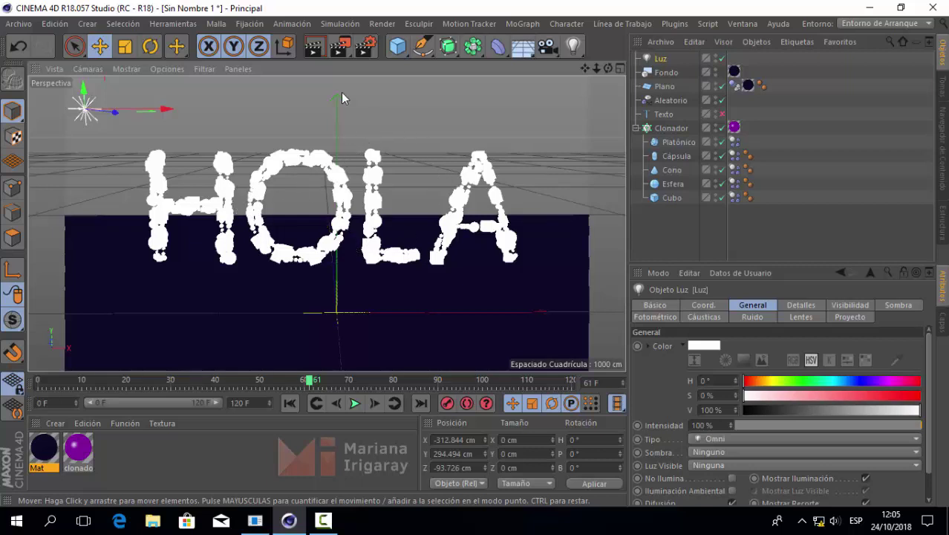
# Step: Add the Ambient Occlusion render effect and render a preview of the multicoloured HOLA clones
pyautogui.click(367, 47)
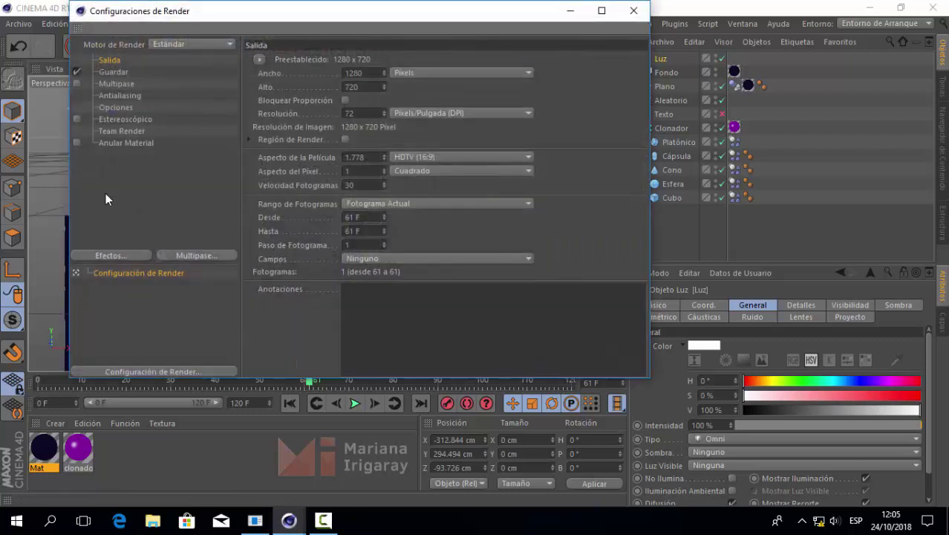
pyautogui.click(108, 254)
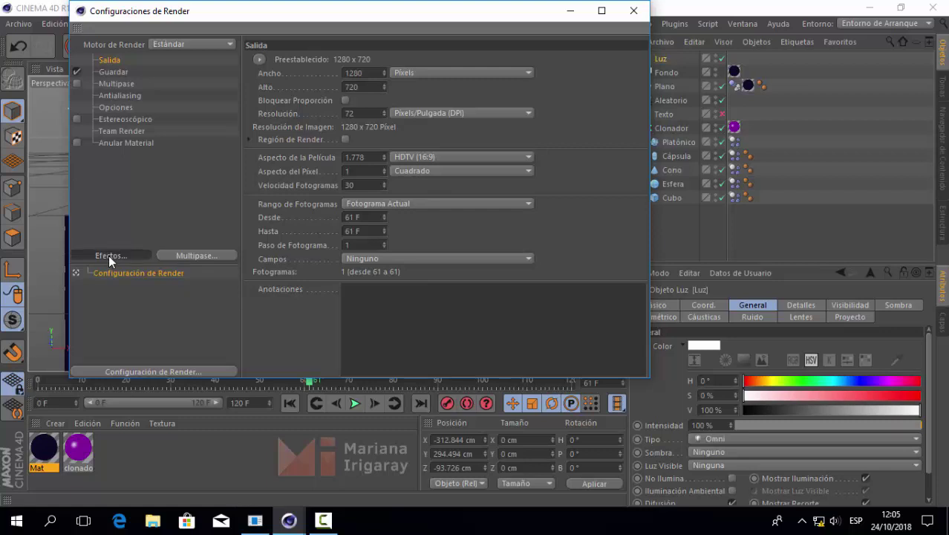
pyautogui.click(109, 255)
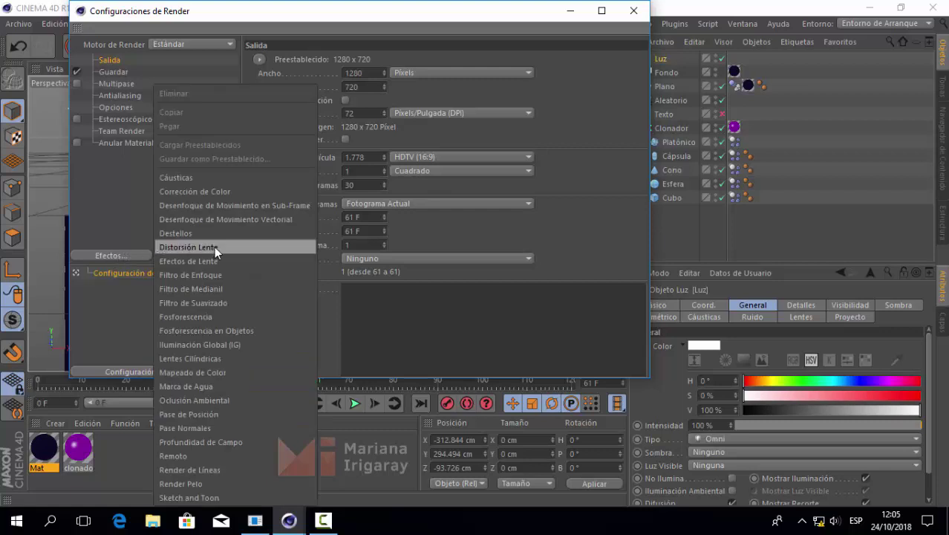
pyautogui.click(217, 400)
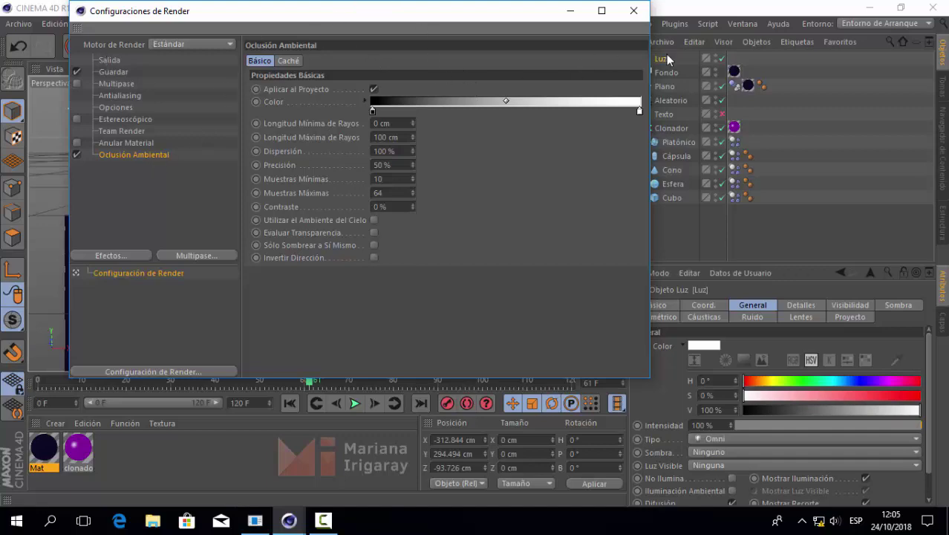
pyautogui.click(634, 10)
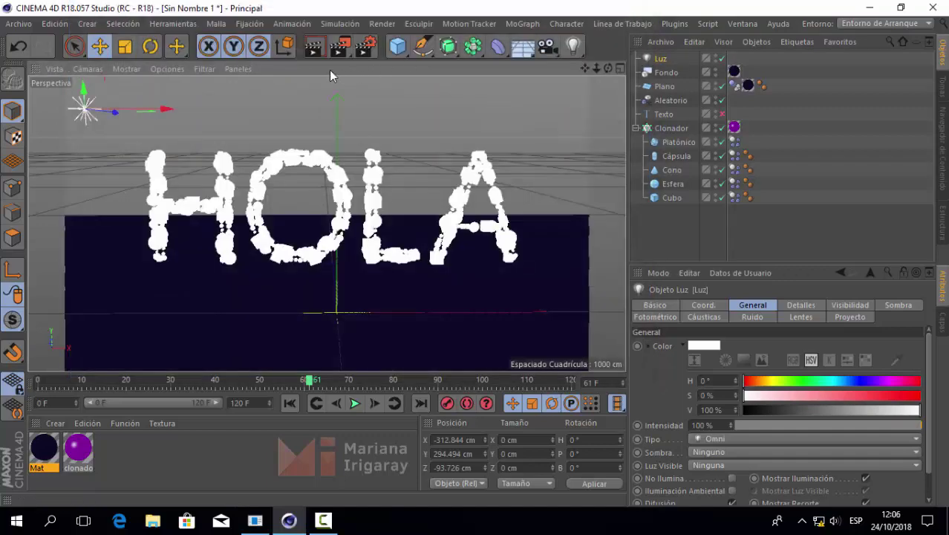
pyautogui.click(313, 46)
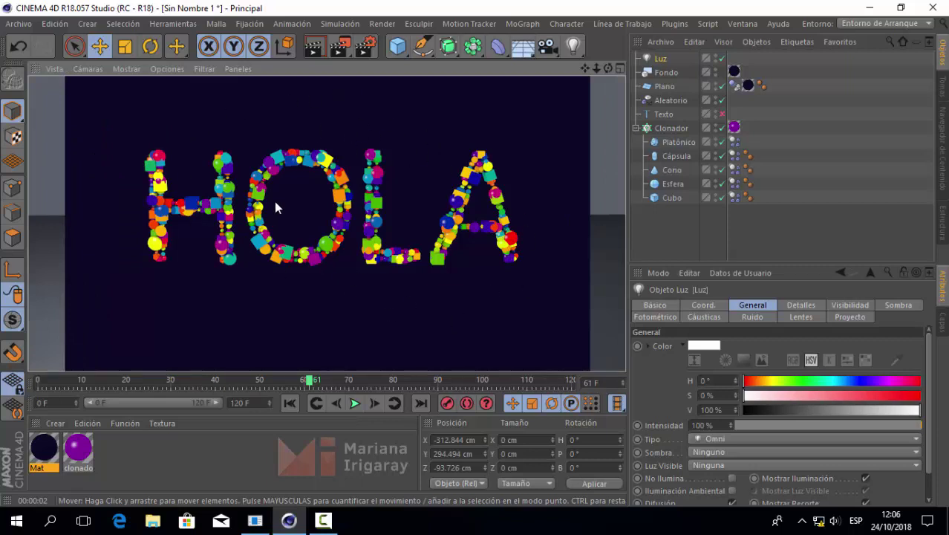
# Step: Keep the 1280x720 output size and set Frame Range to All Frames (0 F to 120 F)
pyautogui.click(363, 48)
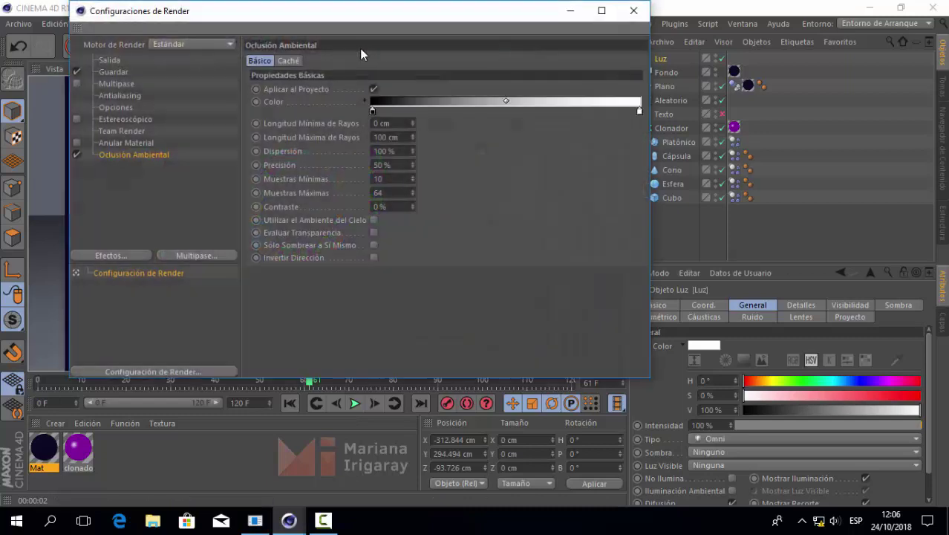
pyautogui.click(111, 61)
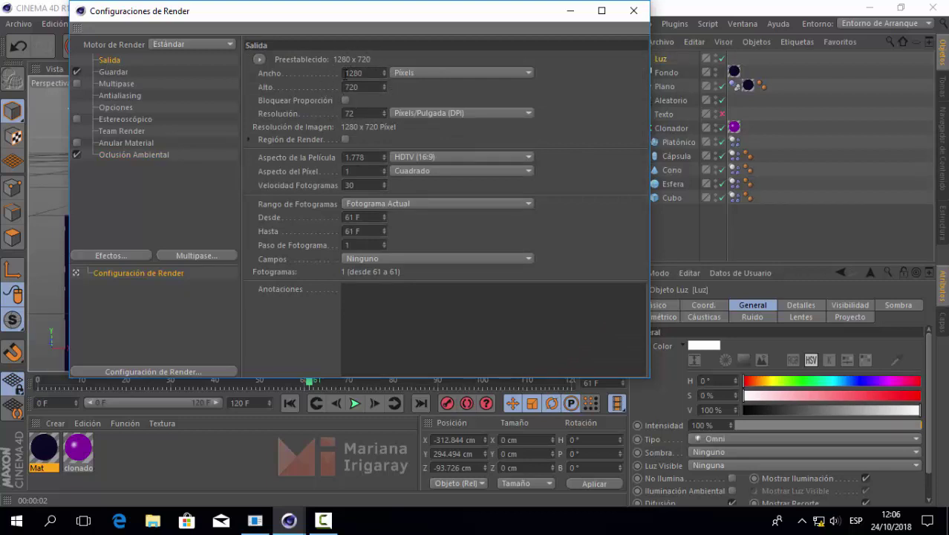
pyautogui.click(259, 59)
pyautogui.moveTo(293, 101)
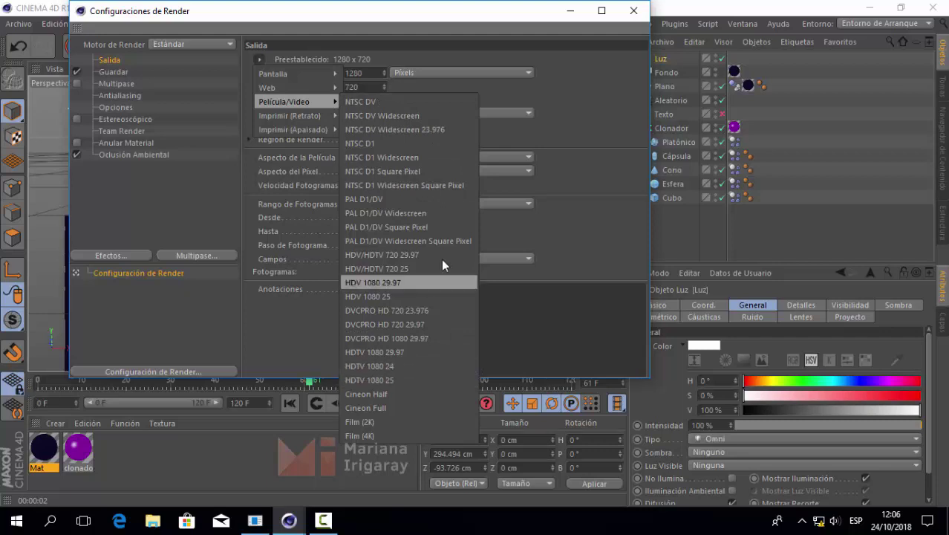
pyautogui.click(591, 196)
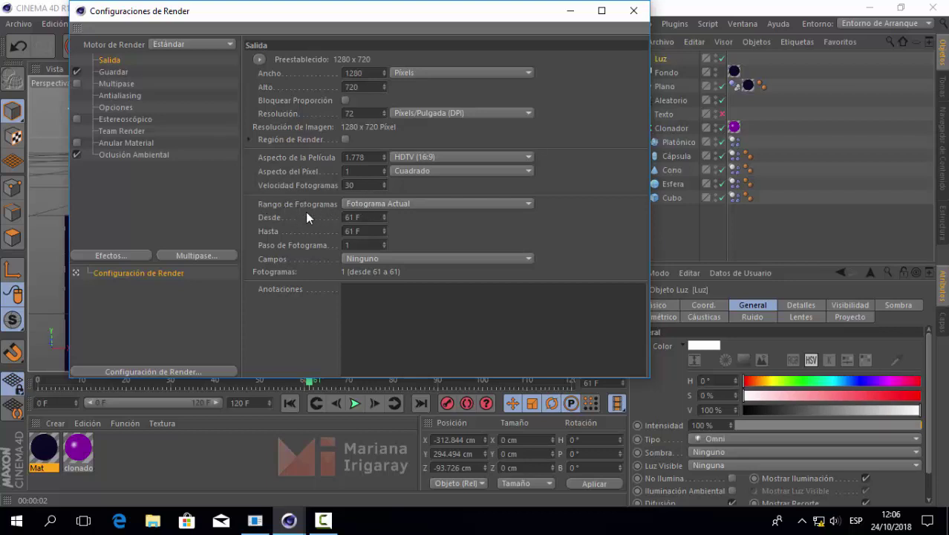
pyautogui.click(375, 205)
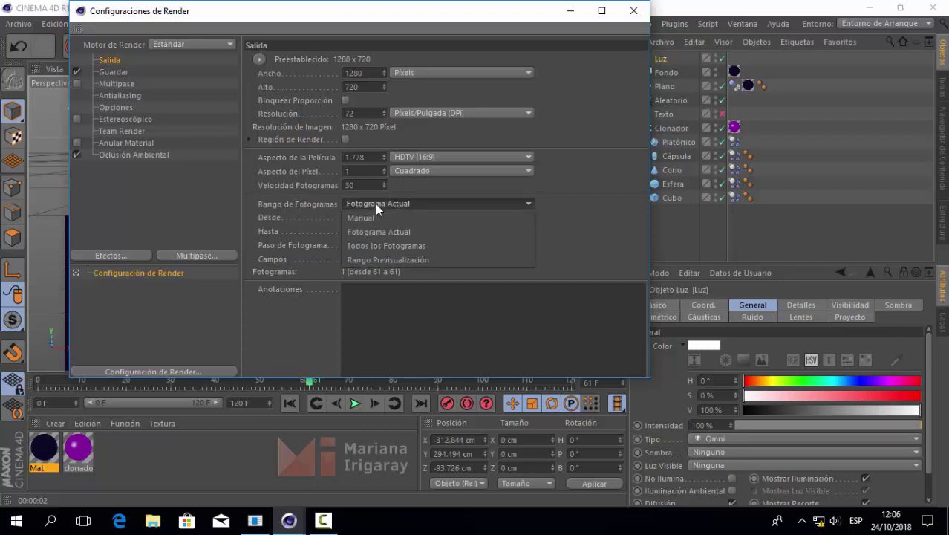
pyautogui.click(380, 245)
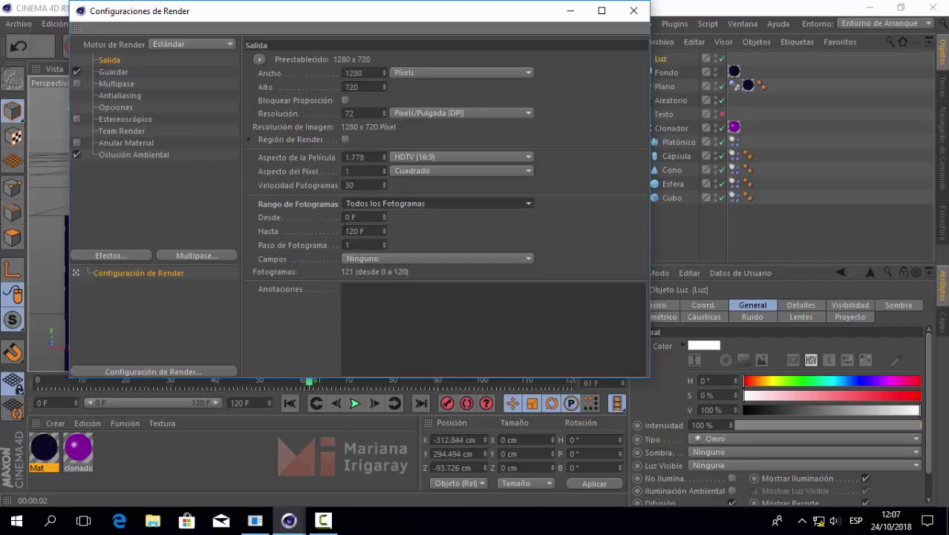
# Step: Create a new text_ani folder on TEMP (J:) as the render save location
pyautogui.click(113, 72)
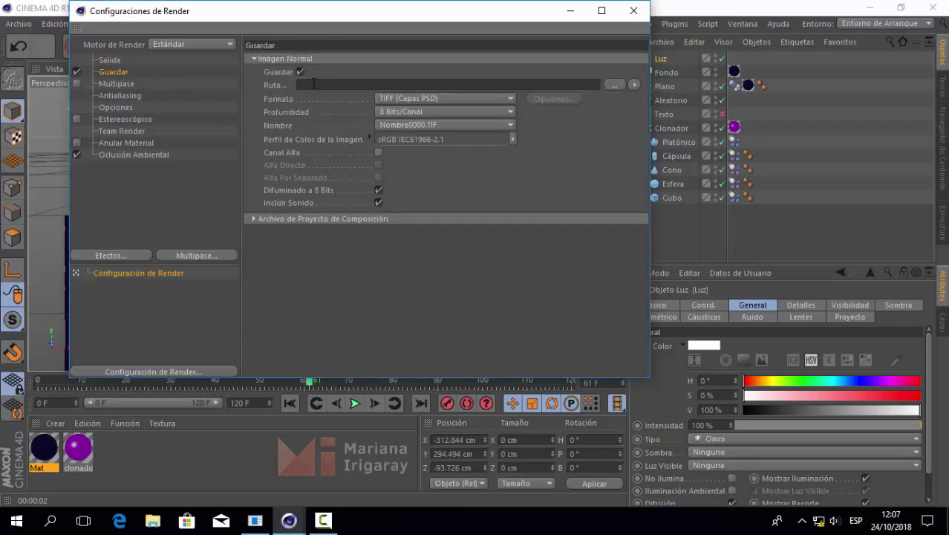
pyautogui.click(614, 84)
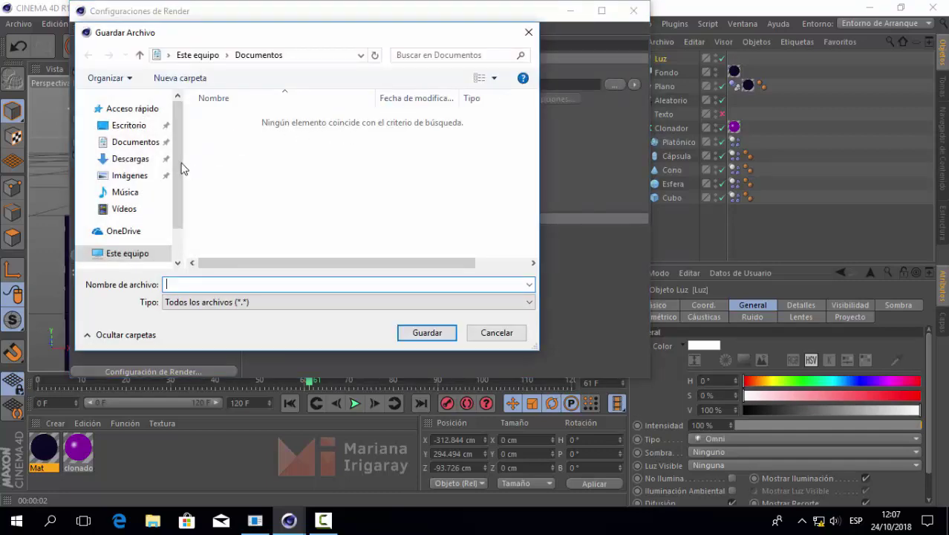
pyautogui.moveTo(181, 166); pyautogui.dragTo(180, 204)
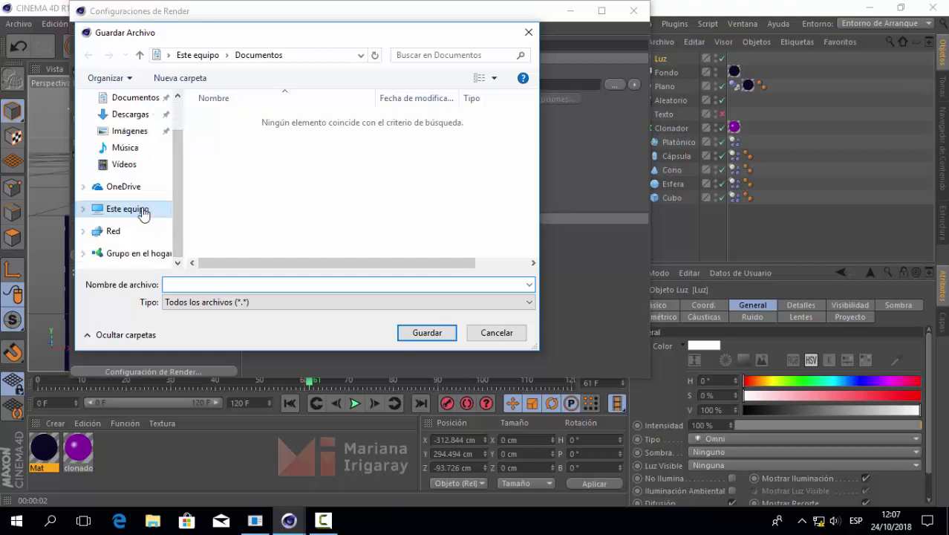
pyautogui.click(89, 213)
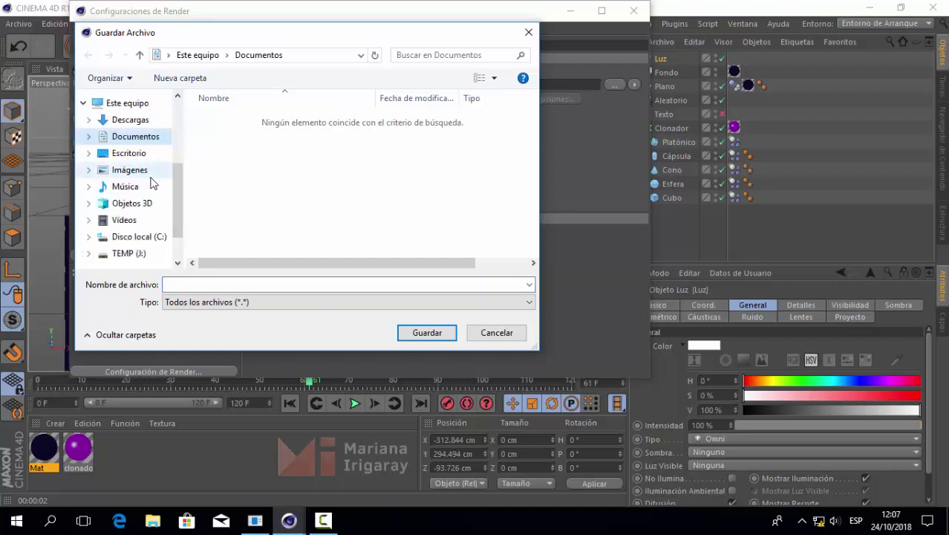
pyautogui.click(143, 255)
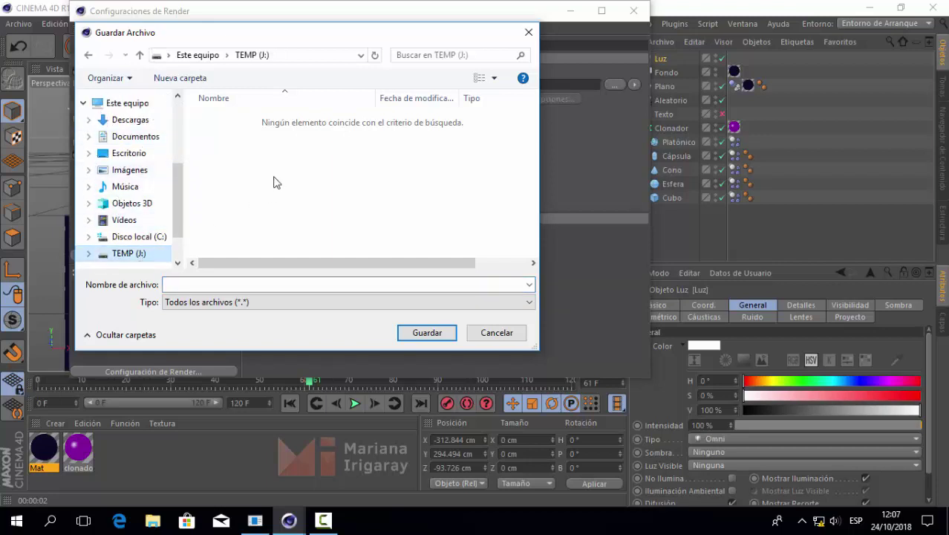
pyautogui.click(198, 82)
pyautogui.click(199, 82)
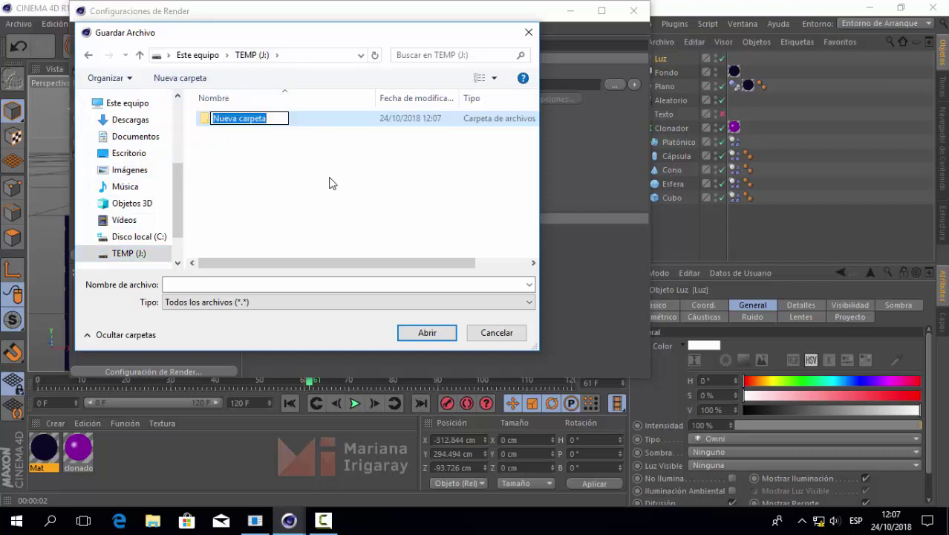
pyautogui.write('text')
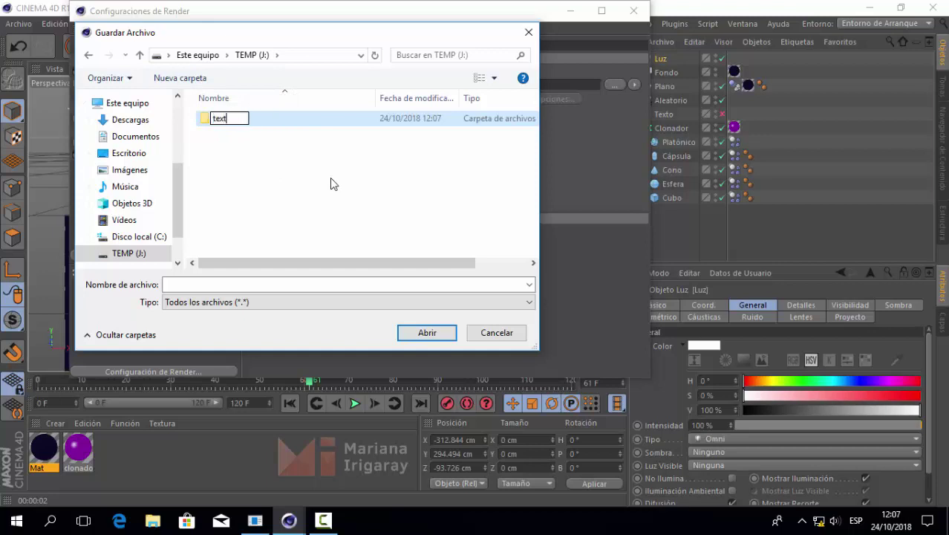
pyautogui.write('_ani')
pyautogui.press('Return')
pyautogui.press('Return')
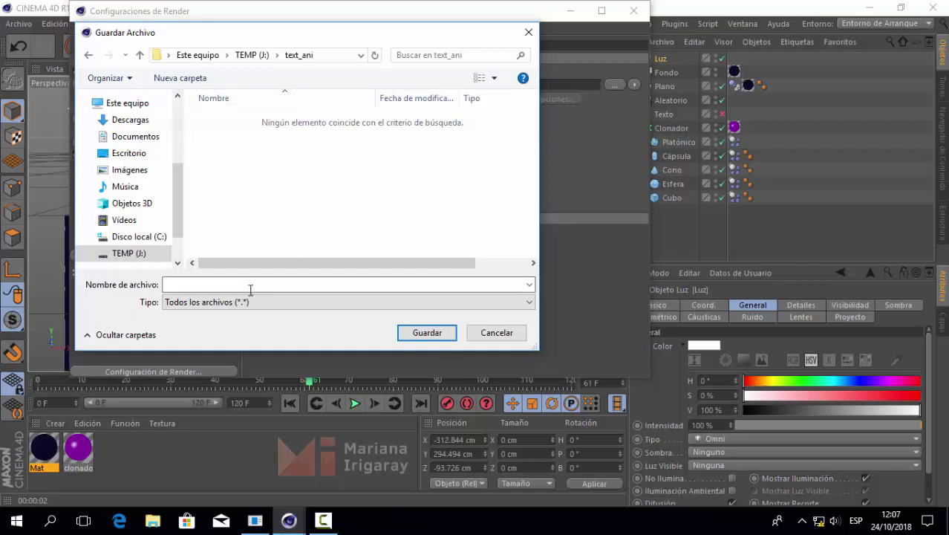
# Step: Name the output file text_ani_ and set the save format to PNG
pyautogui.click(248, 285)
pyautogui.write('text')
pyautogui.write('_ani_')
pyautogui.click(426, 334)
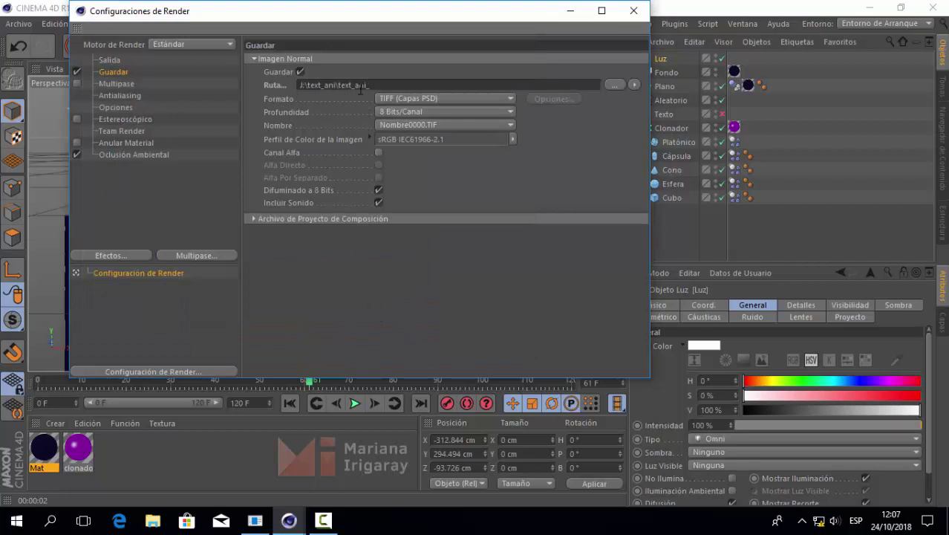
pyautogui.click(403, 98)
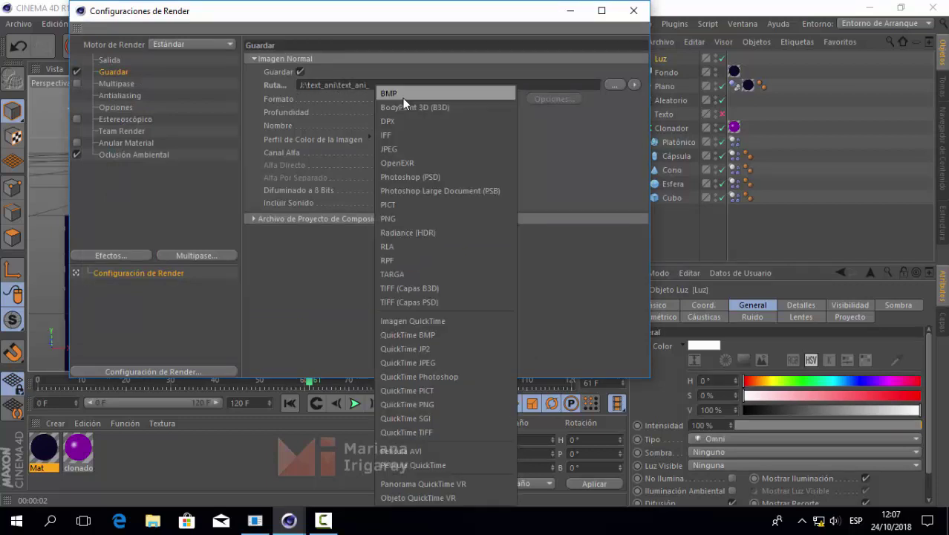
pyautogui.click(412, 218)
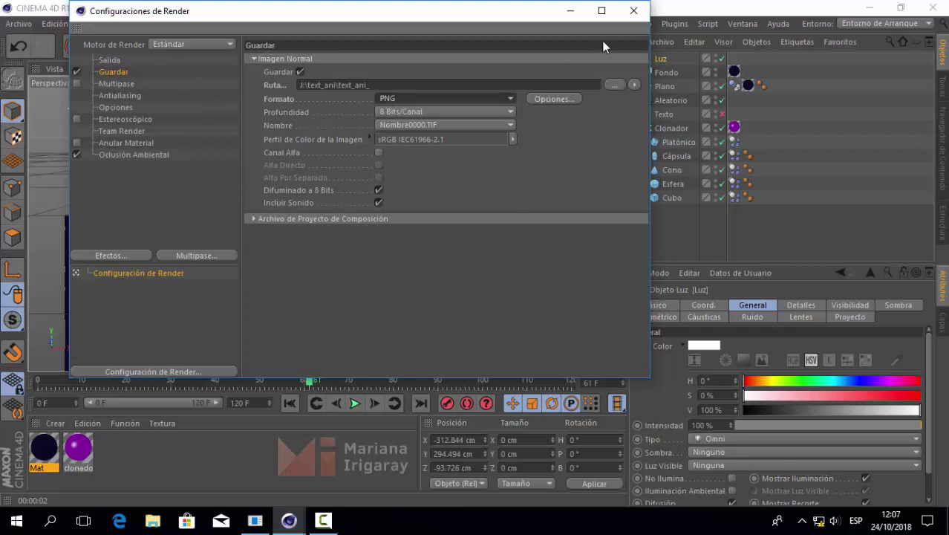
pyautogui.moveTo(514, 14); pyautogui.dragTo(517, 35)
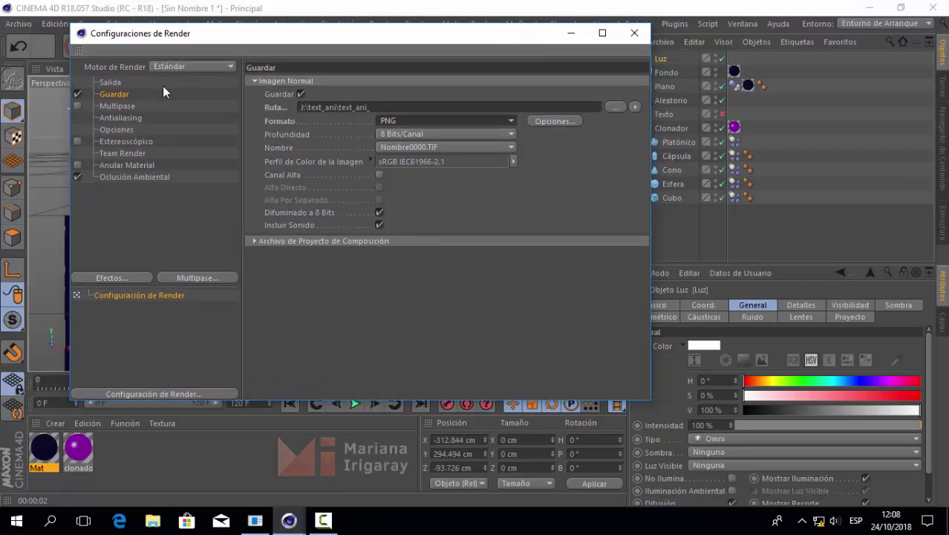
# Step: Close Render Settings and render all 121 frames to the Picture Viewer
pyautogui.click(635, 35)
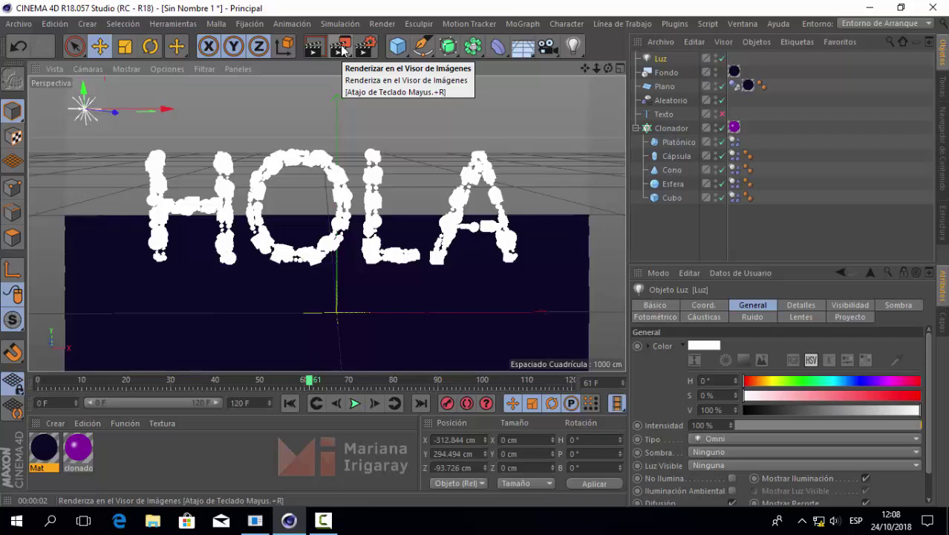
pyautogui.click(341, 49)
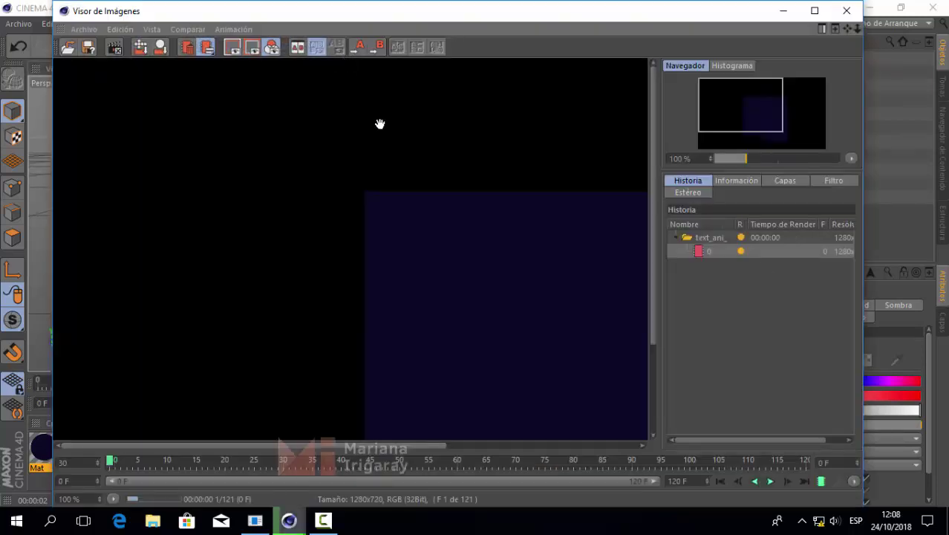
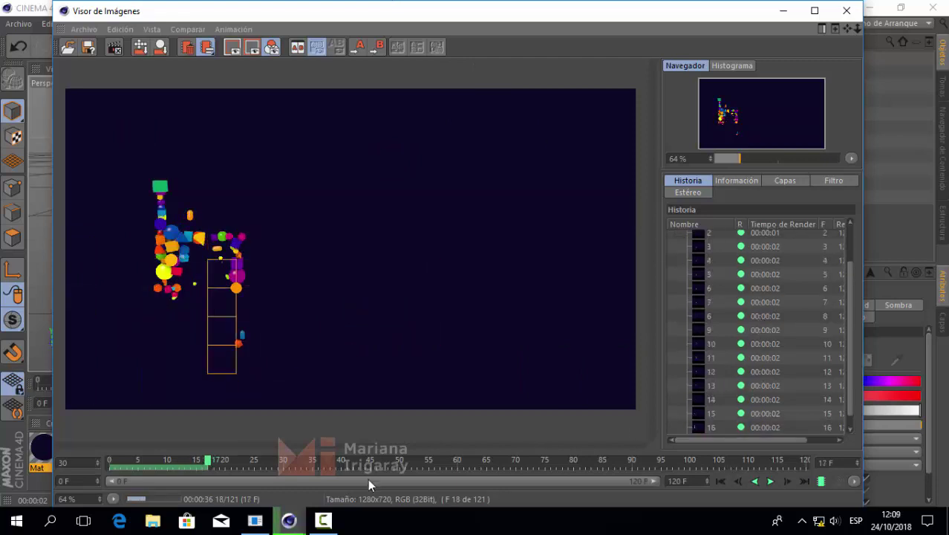
# Step: Show the first rendered frame, frame 0, of the HOLA animation in the Picture Viewer
pyautogui.click(327, 522)
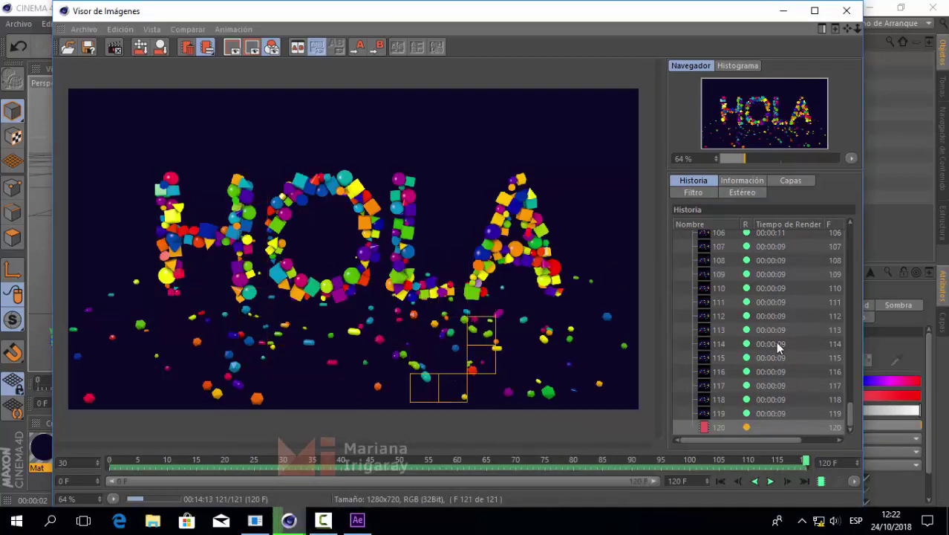
pyautogui.scroll(5, 787, 340)
pyautogui.scroll(5, 777, 344)
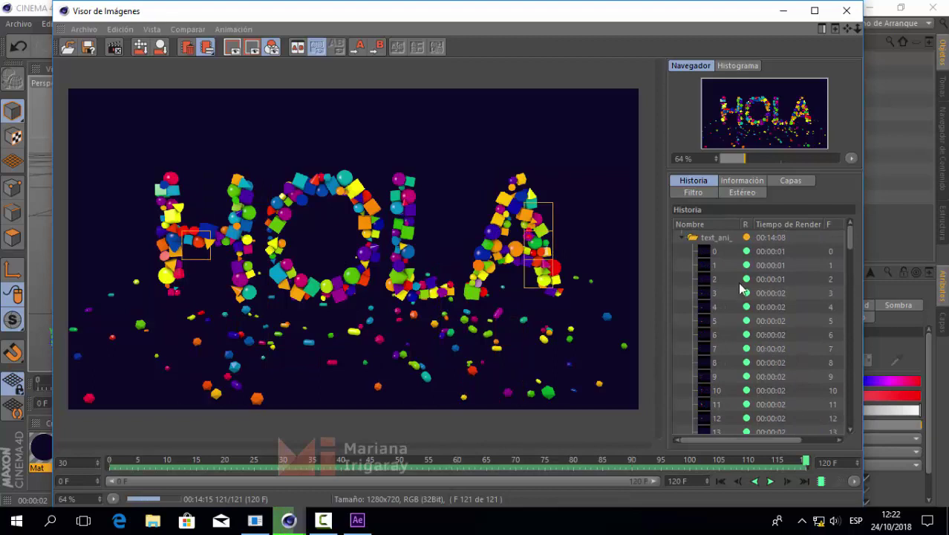
pyautogui.click(717, 253)
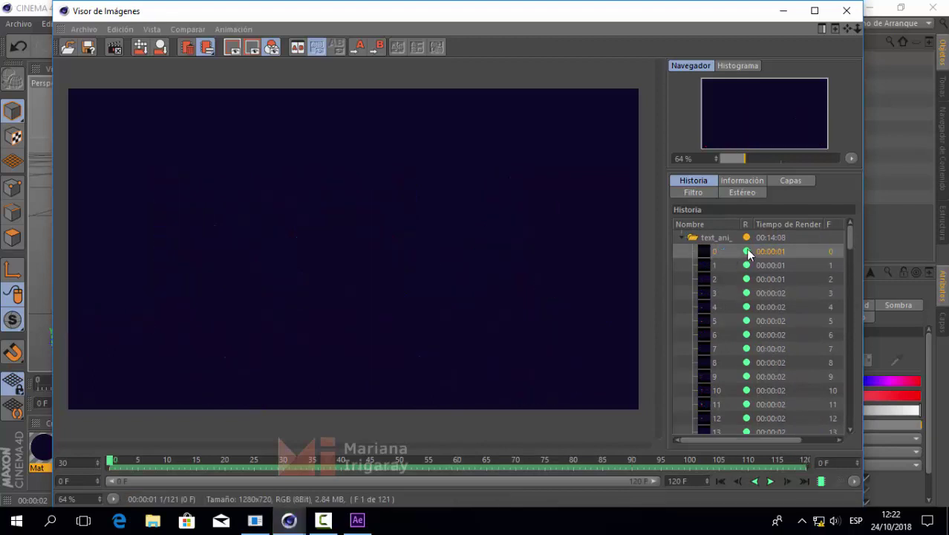
# Step: Step forward through the rendered frames toward the end of the animation
pyautogui.press('Down')
pyautogui.press('Down')
pyautogui.press('Down')
pyautogui.press('Down')
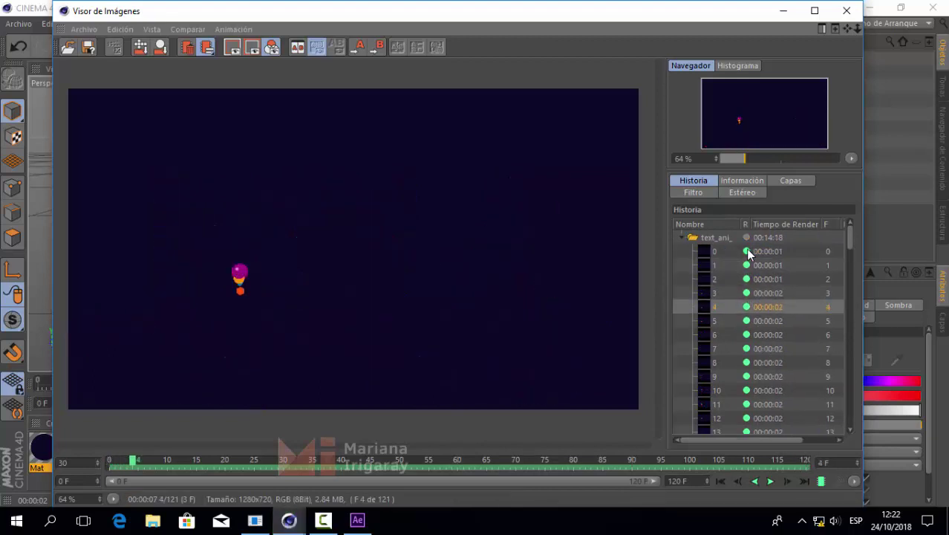
pyautogui.press('Down')
pyautogui.press('Down')
pyautogui.press('Down')
pyautogui.press('Down')
pyautogui.press('Down')
pyautogui.press('Down')
pyautogui.press('Down')
pyautogui.press('Down')
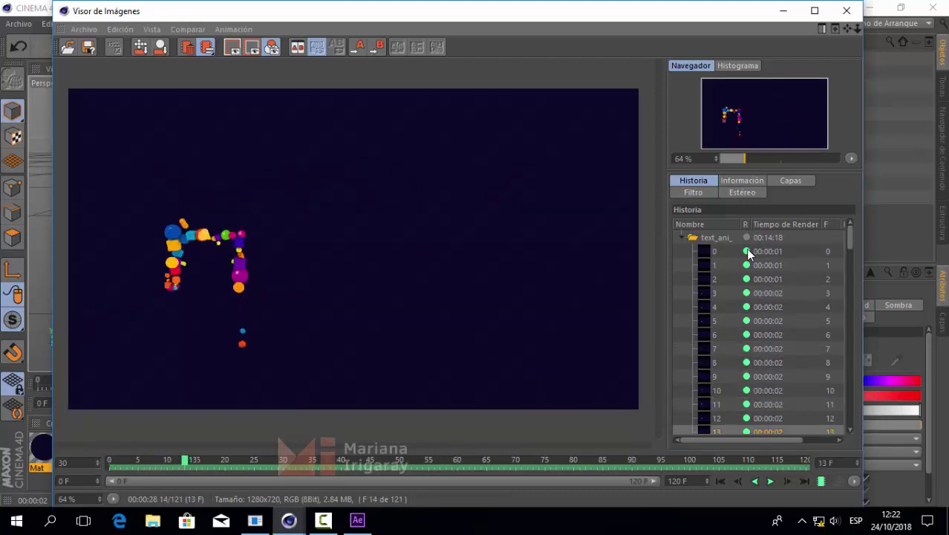
pyautogui.press('Down')
pyautogui.press('Down')
pyautogui.press('Down')
pyautogui.press('Down')
pyautogui.press('Down')
pyautogui.press('Down')
pyautogui.press('Down')
pyautogui.press('Down')
pyautogui.press('Down')
pyautogui.press('Down')
pyautogui.press('Down')
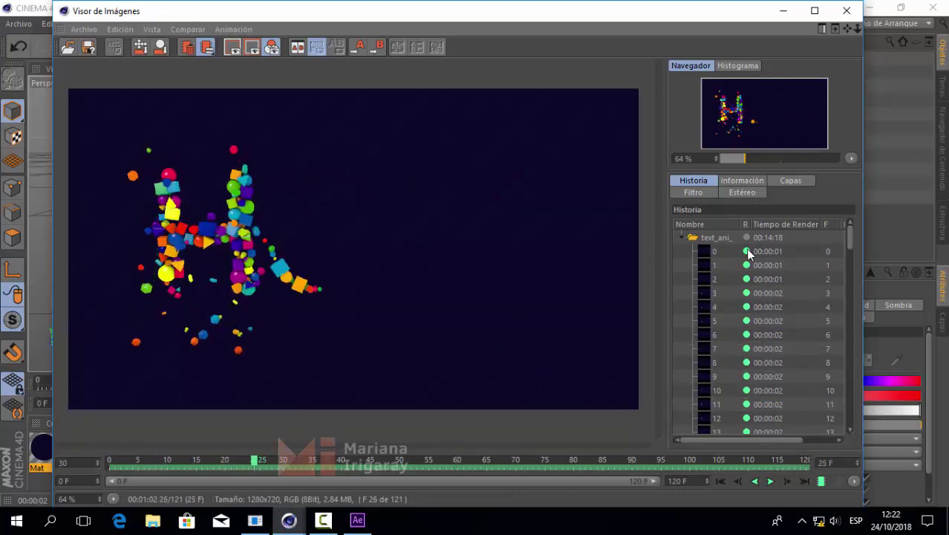
pyautogui.press('Down')
pyautogui.press('Down')
pyautogui.press('Down')
pyautogui.press('Down')
pyautogui.press('Down')
pyautogui.press('Down')
pyautogui.press('Down')
pyautogui.press('Down')
pyautogui.press('Down')
pyautogui.press('Down')
pyautogui.press('Down')
pyautogui.press('Down')
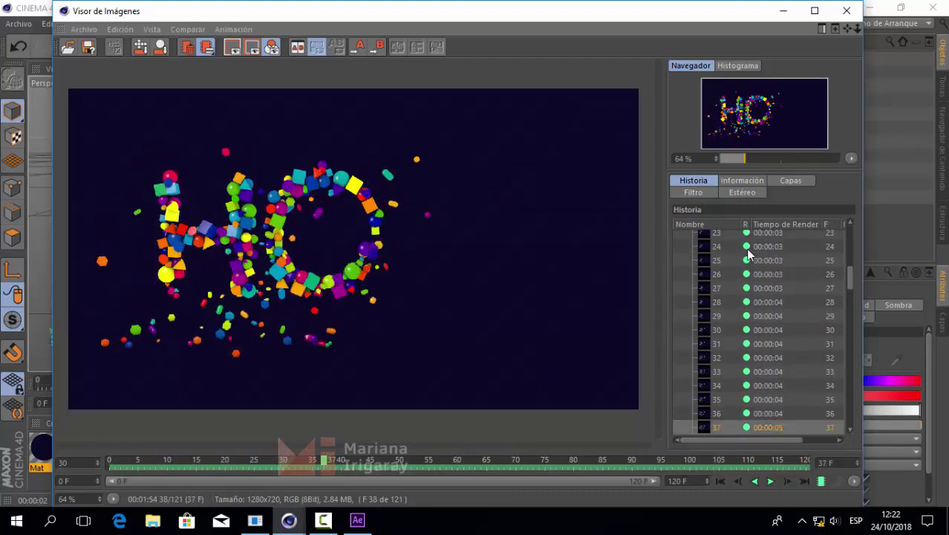
pyautogui.press('Down')
pyautogui.press('Down')
pyautogui.press('Down')
pyautogui.press('Down')
pyautogui.press('Down')
pyautogui.press('Down')
pyautogui.press('Down')
pyautogui.press('Down')
pyautogui.press('Down')
pyautogui.press('Down')
pyautogui.press('Down')
pyautogui.press('Down')
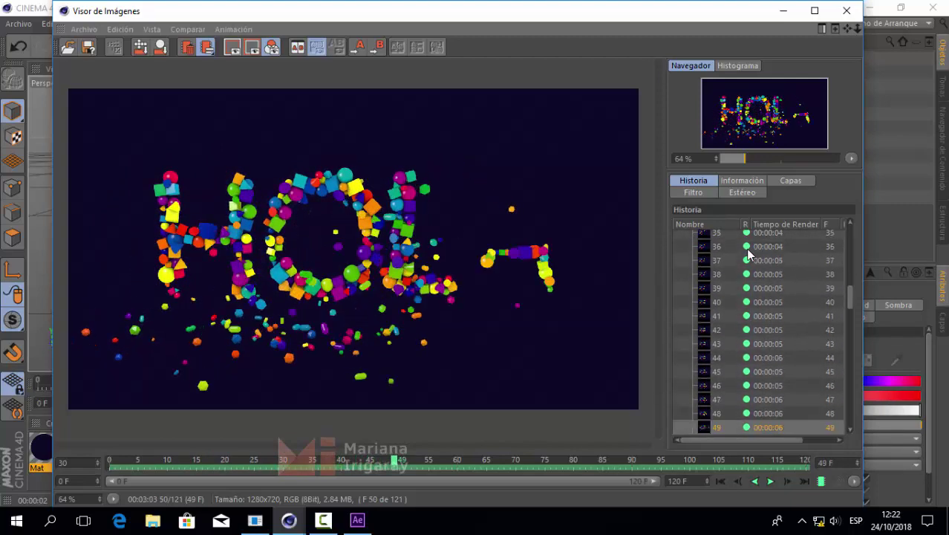
pyautogui.press('Down')
pyautogui.press('Down')
pyautogui.press('Down')
pyautogui.press('Down')
pyautogui.press('Down')
pyautogui.press('Down')
pyautogui.press('Down')
pyautogui.press('Down')
pyautogui.press('Down')
pyautogui.press('Down')
pyautogui.press('Down')
pyautogui.press('Down')
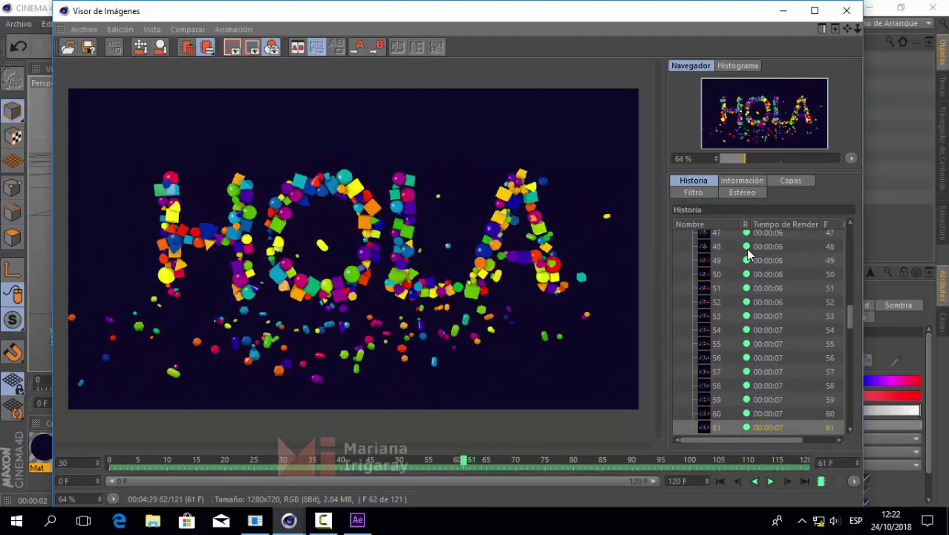
pyautogui.press('Down')
pyautogui.press('Down')
pyautogui.press('Down')
pyautogui.press('Down')
pyautogui.press('Down')
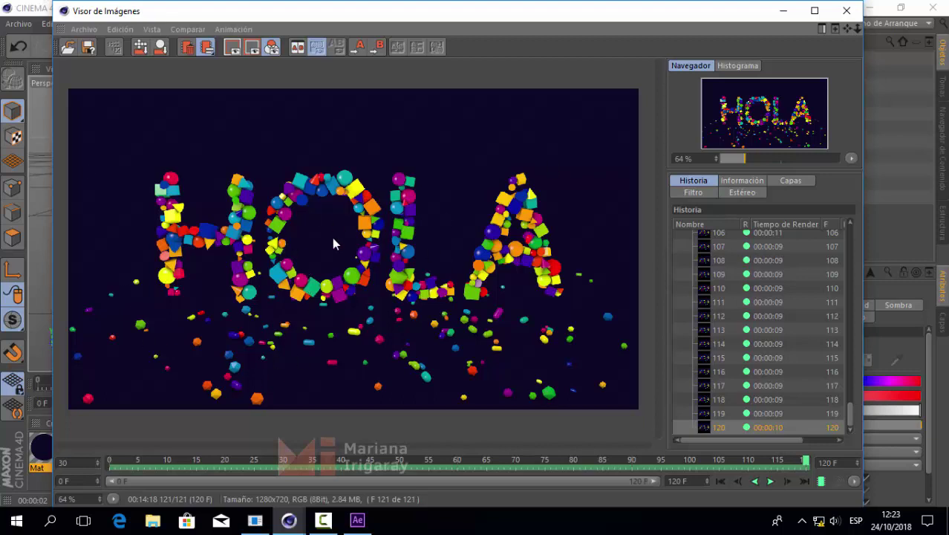
pyautogui.click(153, 520)
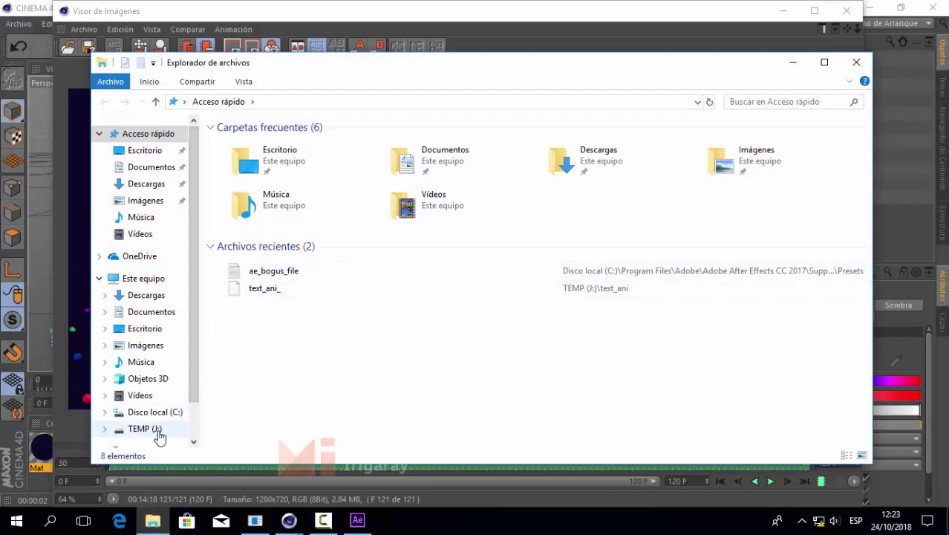
pyautogui.click(156, 430)
pyautogui.doubleClick(260, 145)
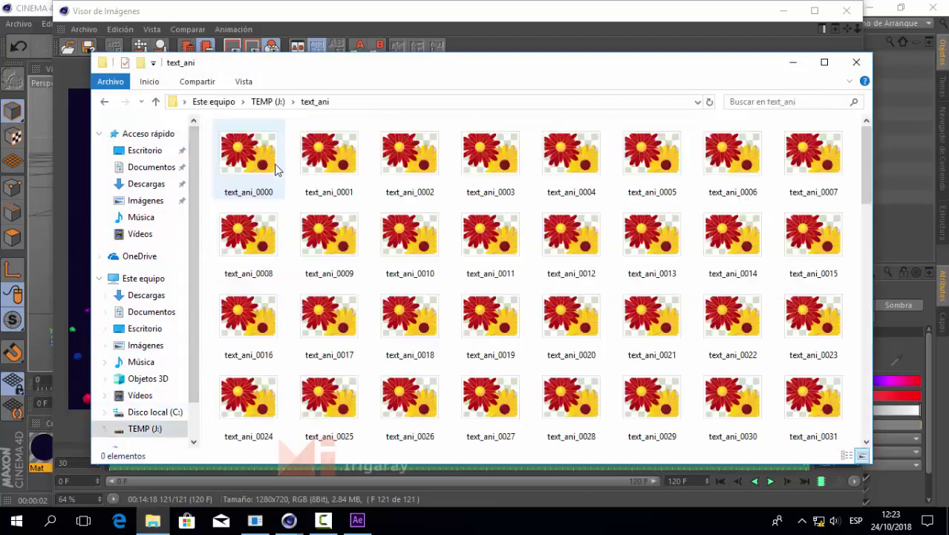
pyautogui.scroll(-3, 746, 231)
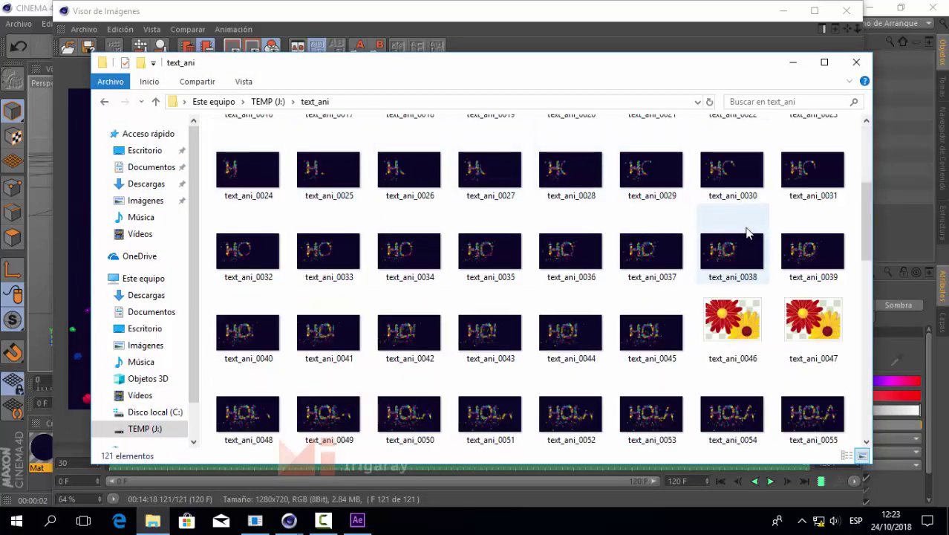
pyautogui.scroll(-3, 746, 233)
pyautogui.scroll(-3, 745, 236)
pyautogui.scroll(-3, 745, 236)
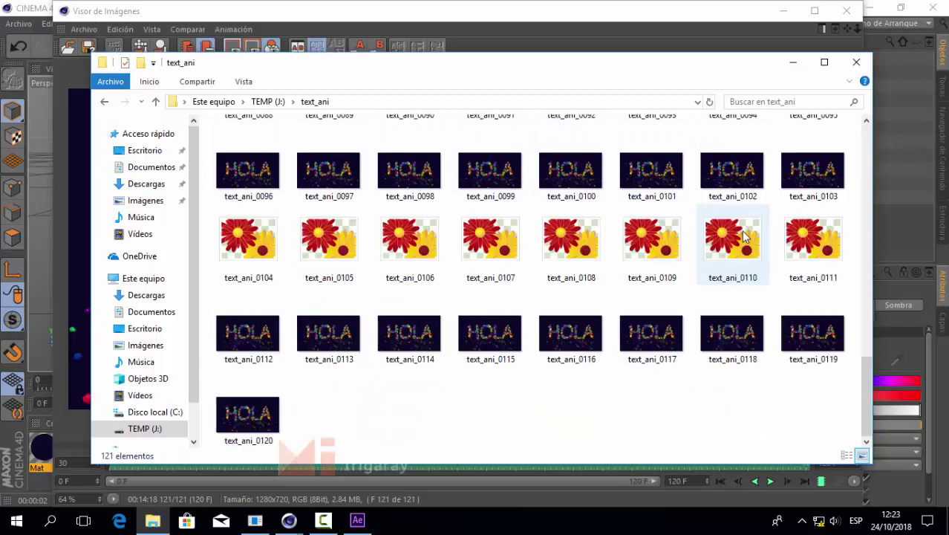
pyautogui.scroll(10, 741, 251)
pyautogui.scroll(3, 745, 249)
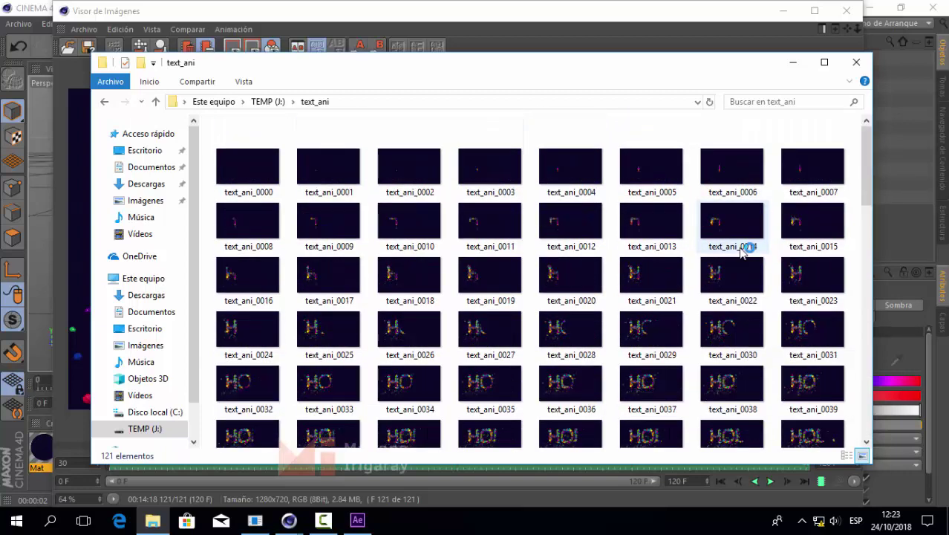
pyautogui.scroll(-10, 582, 197)
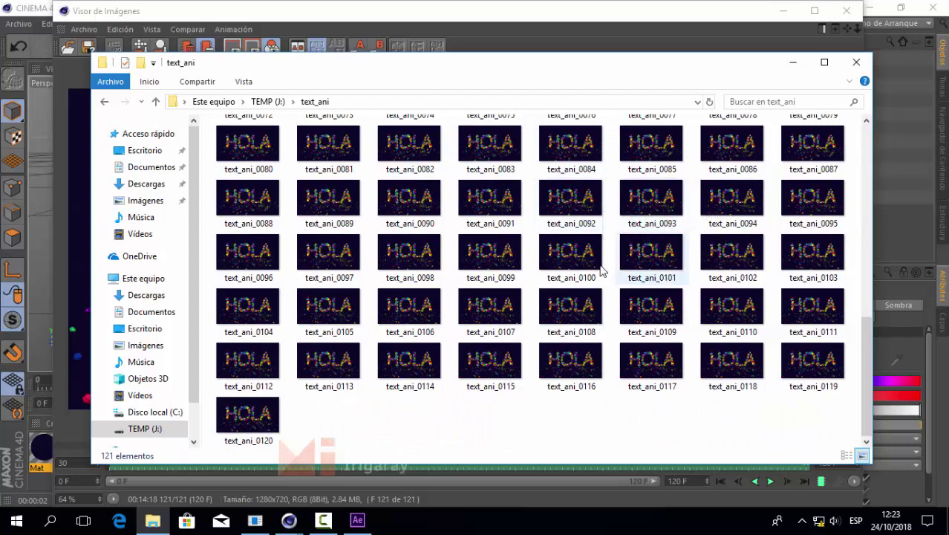
pyautogui.click(793, 61)
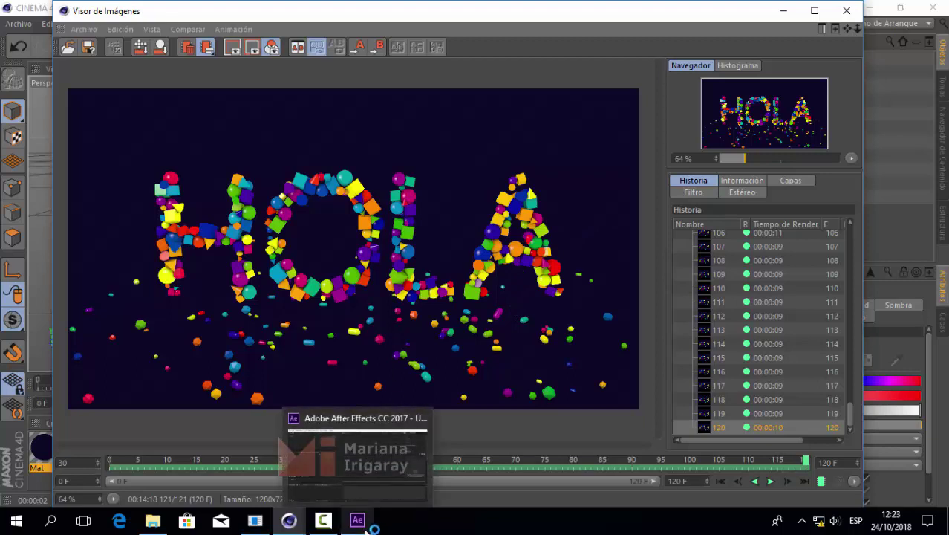
# Step: Switch to After Effects and choose Import > File from the Project panel's context menu
pyautogui.moveTo(357, 520)
pyautogui.click(358, 521)
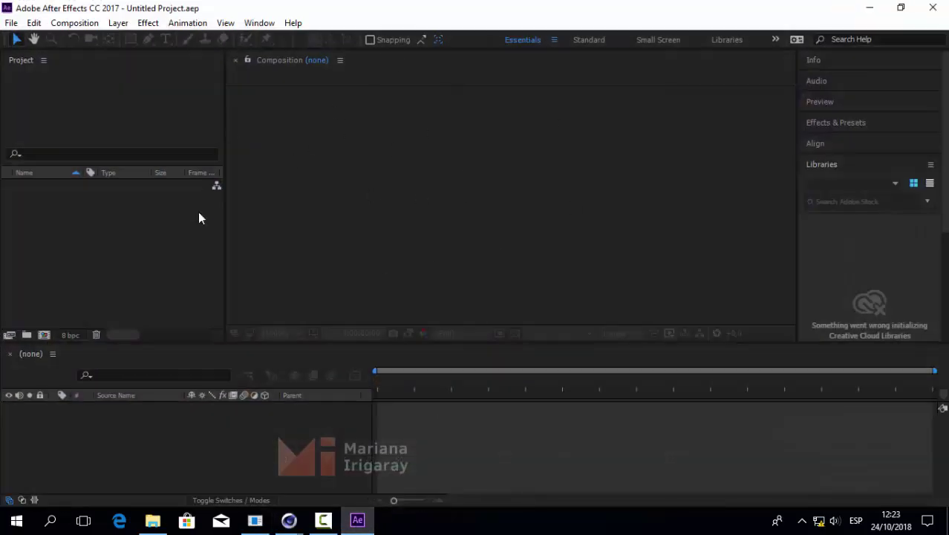
pyautogui.rightClick(124, 215)
pyautogui.moveTo(215, 285)
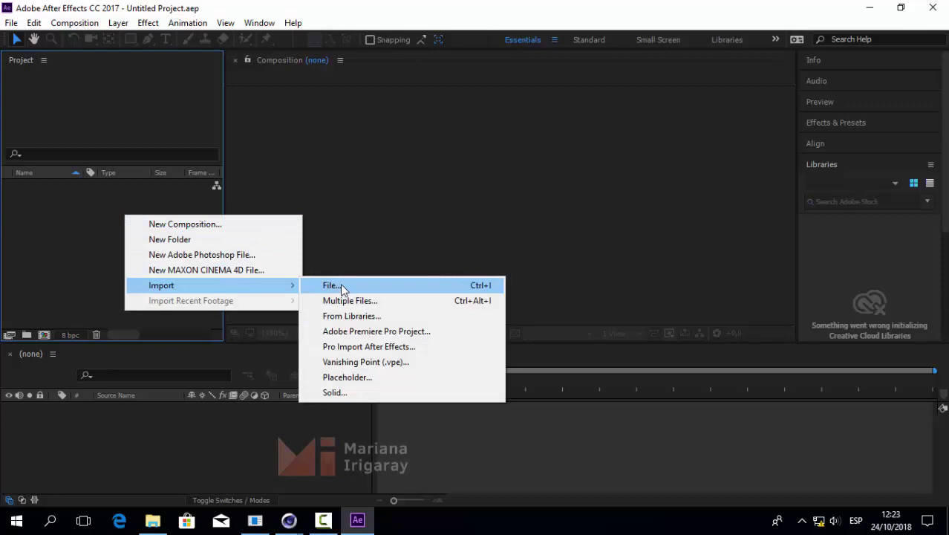
pyautogui.doubleClick(106, 213)
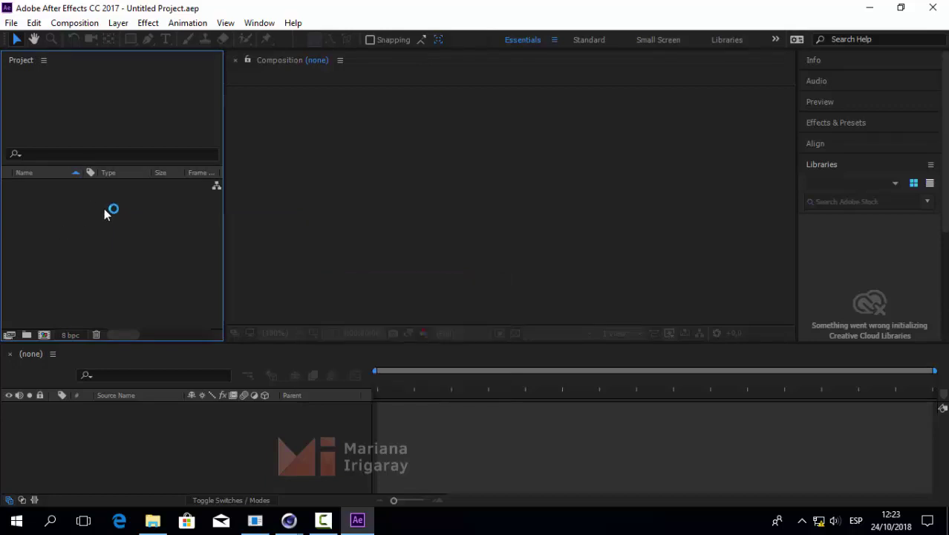
pyautogui.rightClick(106, 213)
pyautogui.moveTo(140, 279)
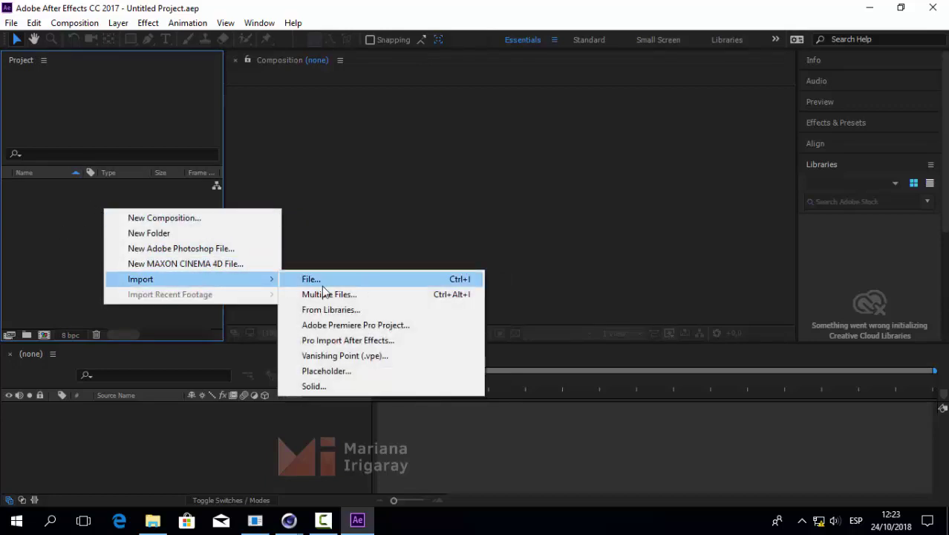
pyautogui.click(323, 284)
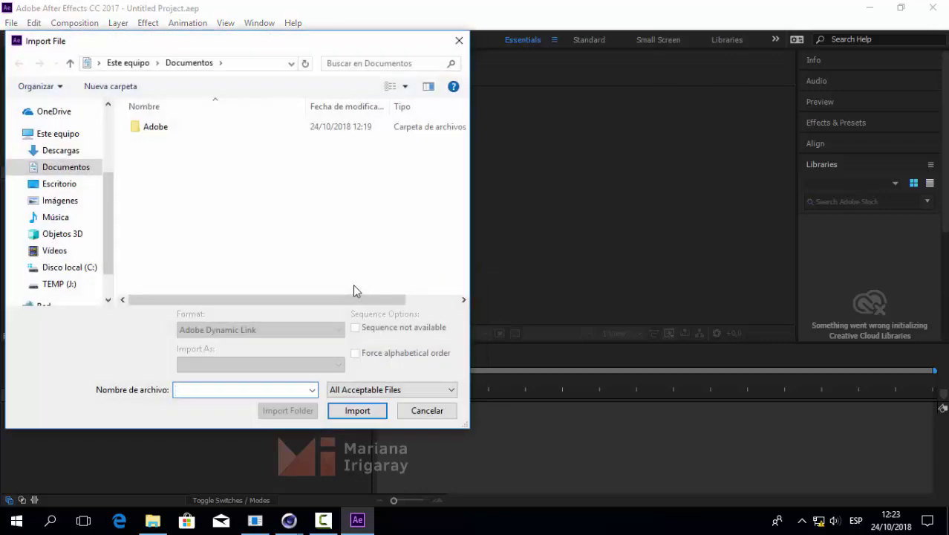
# Step: Import text_ani_0000 from TEMP (J:)\text_ani as a PNG sequence
pyautogui.click(67, 284)
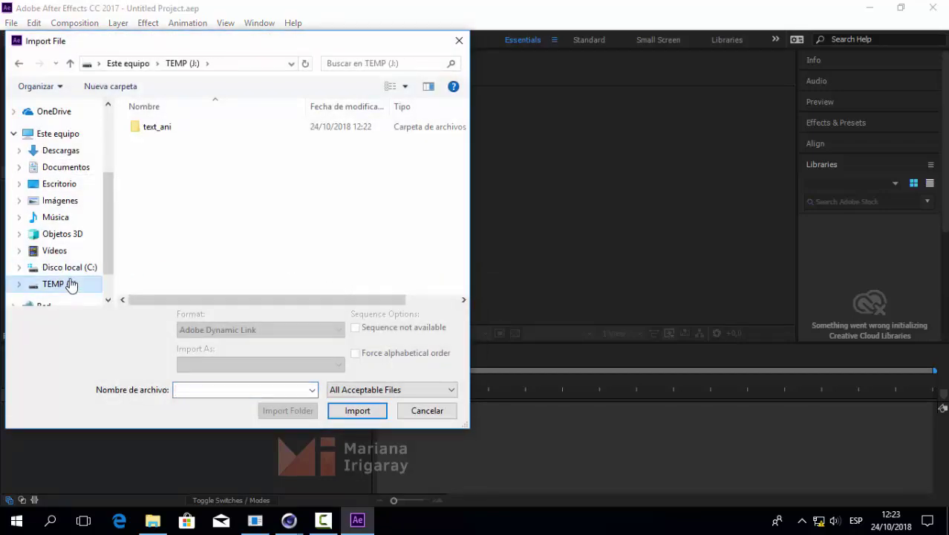
pyautogui.click(155, 132)
pyautogui.doubleClick(156, 131)
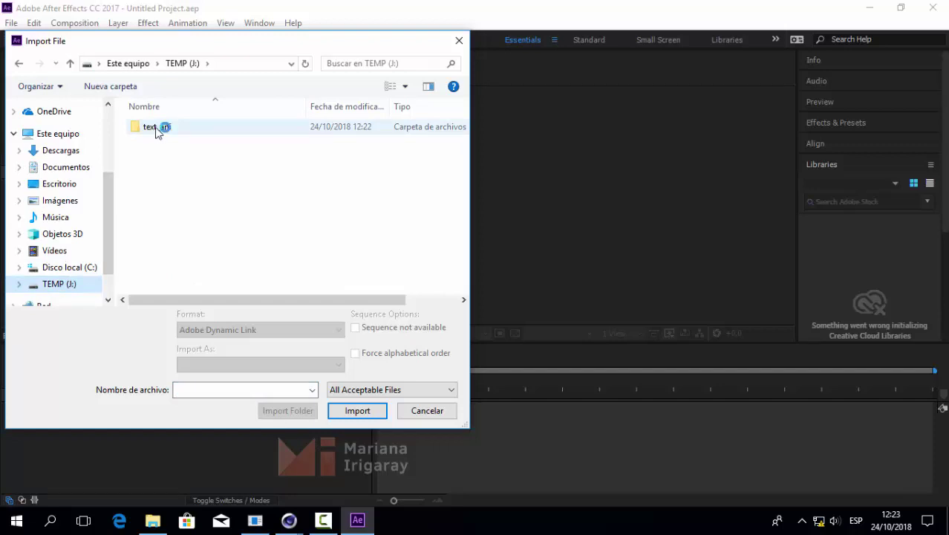
pyautogui.click(160, 143)
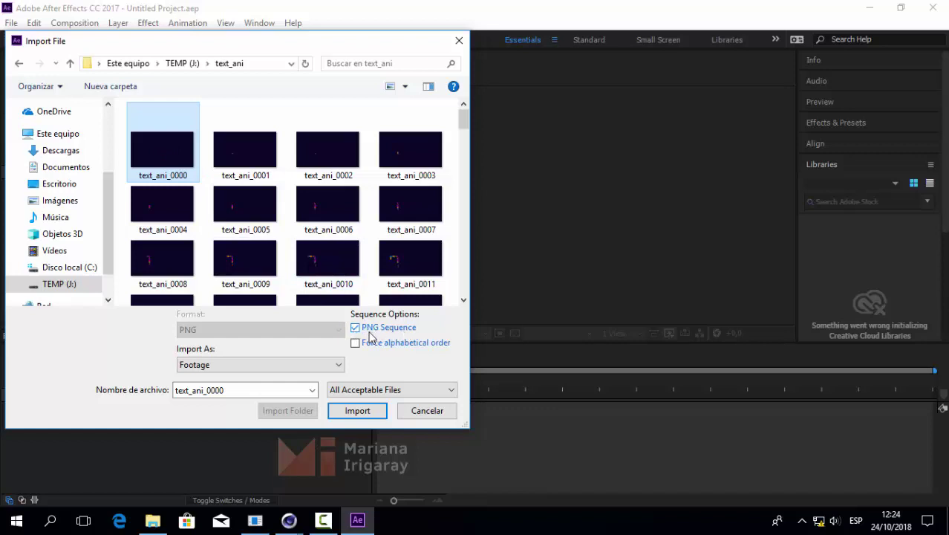
pyautogui.click(371, 411)
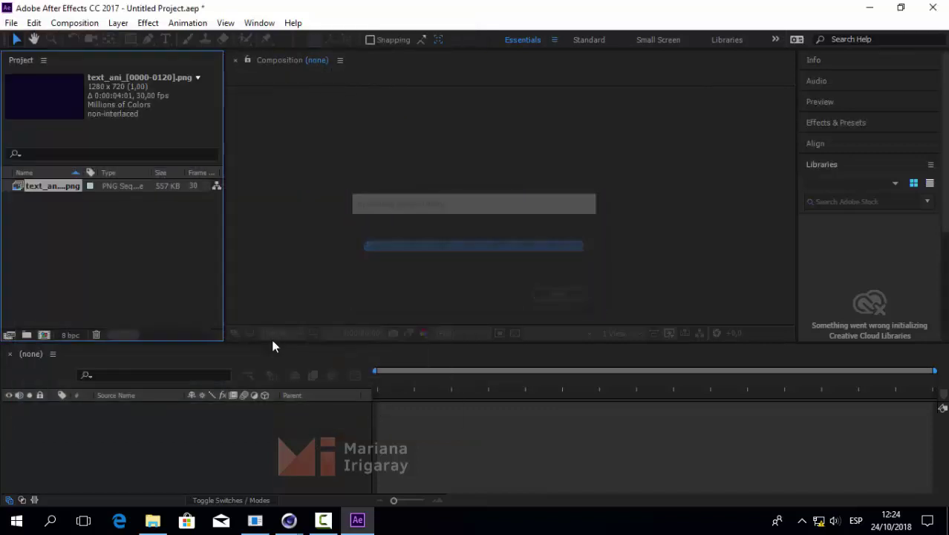
# Step: Create a text_ani composition from the PNG sequence footage
pyautogui.click(43, 190)
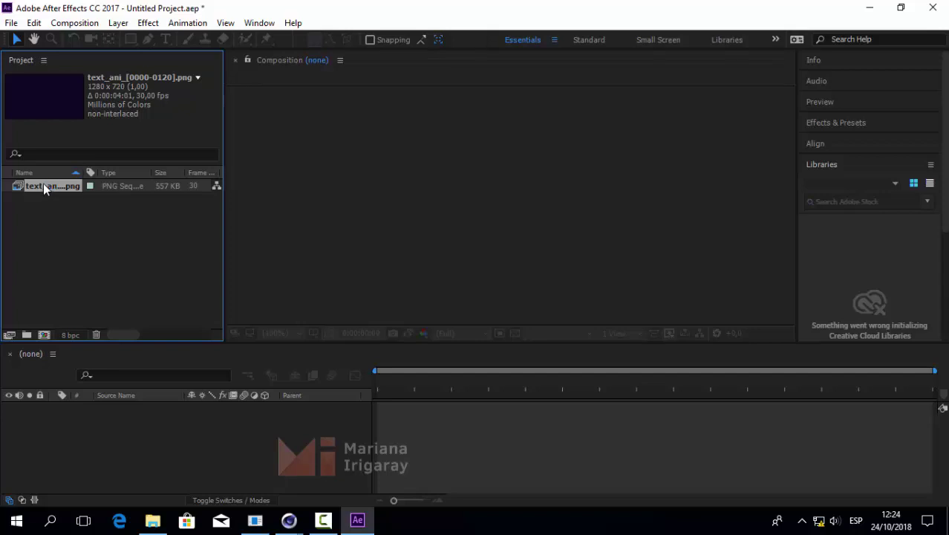
pyautogui.moveTo(43, 185); pyautogui.dragTo(49, 312)
pyautogui.moveTo(44, 334); pyautogui.dragTo(44, 333)
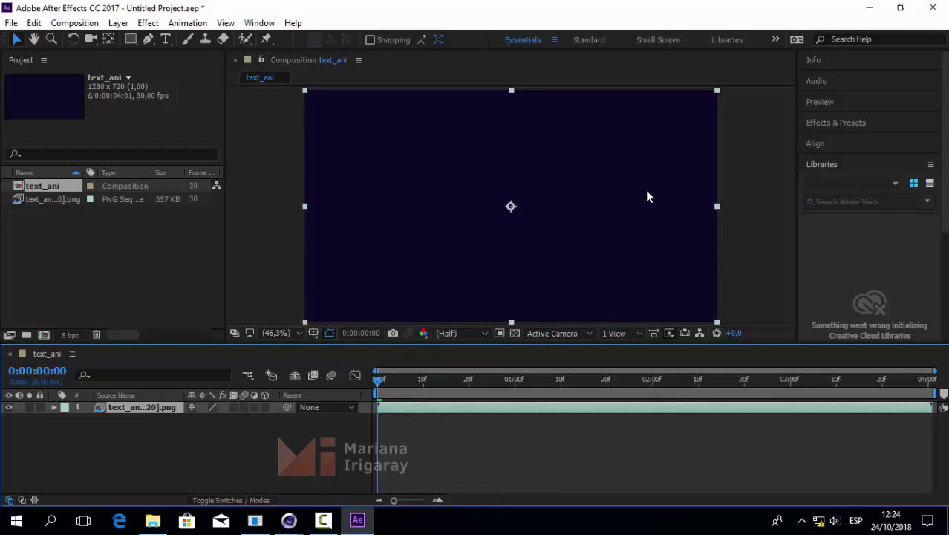
# Step: Scrub the timeline, then play and stop a preview of the HOLA animation
pyautogui.moveTo(379, 383); pyautogui.dragTo(626, 416)
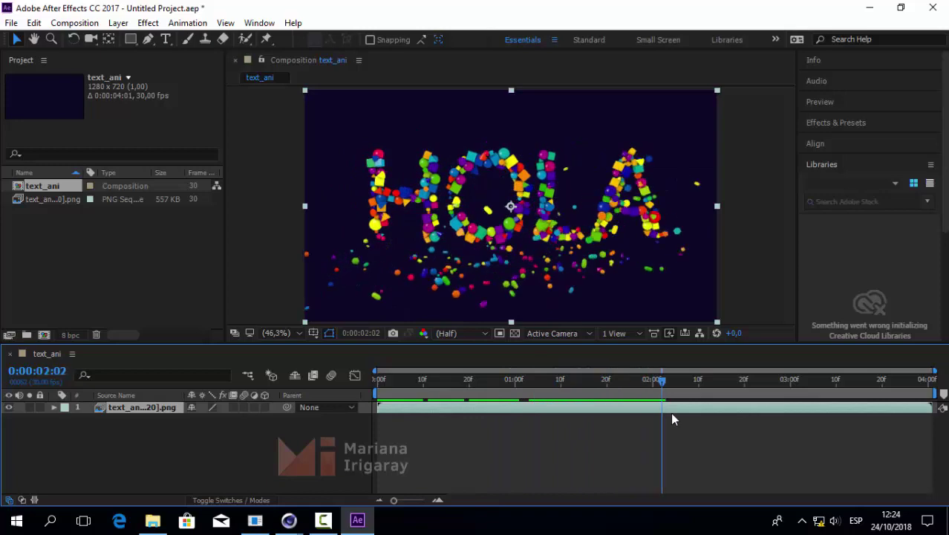
pyautogui.moveTo(626, 416)
pyautogui.mouseDown()
pyautogui.moveTo(930, 416)
pyautogui.moveTo(362, 415)
pyautogui.mouseUp()
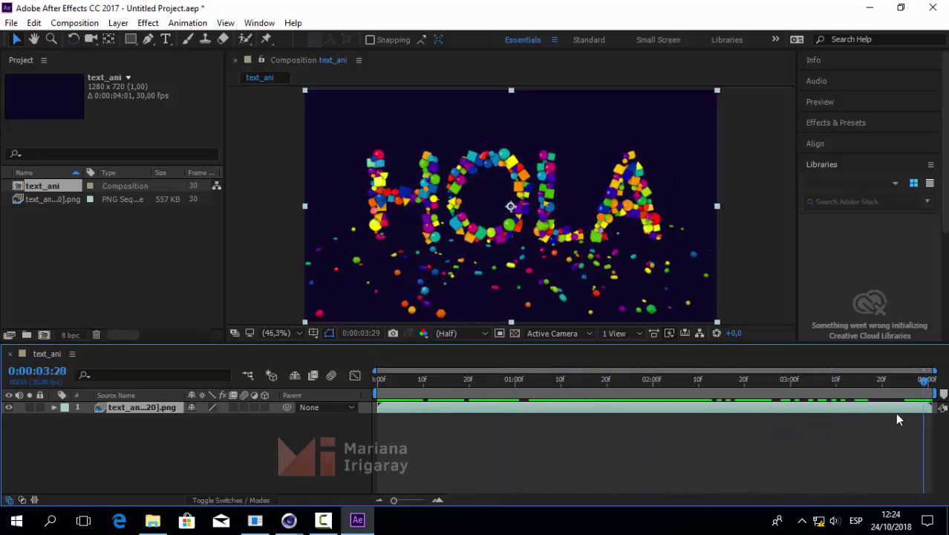
pyautogui.click(363, 416)
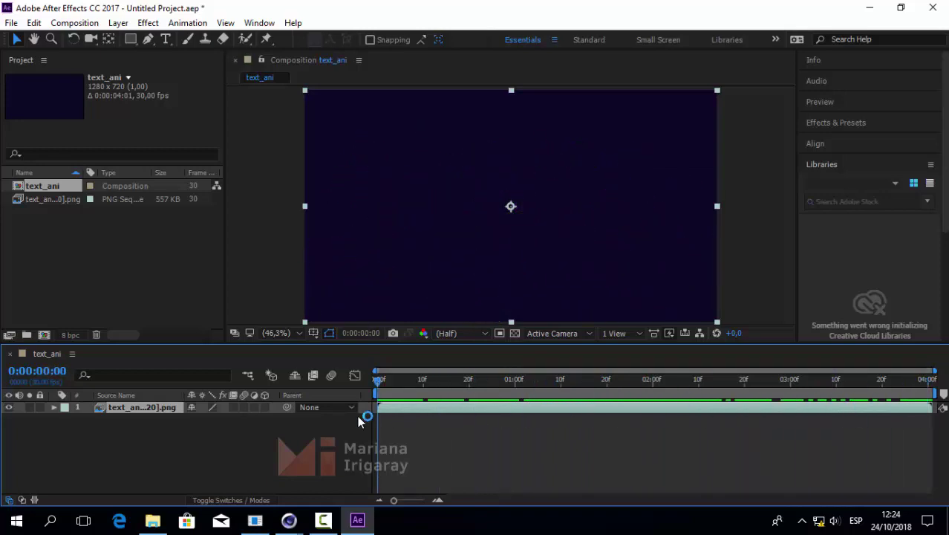
pyautogui.press('space')
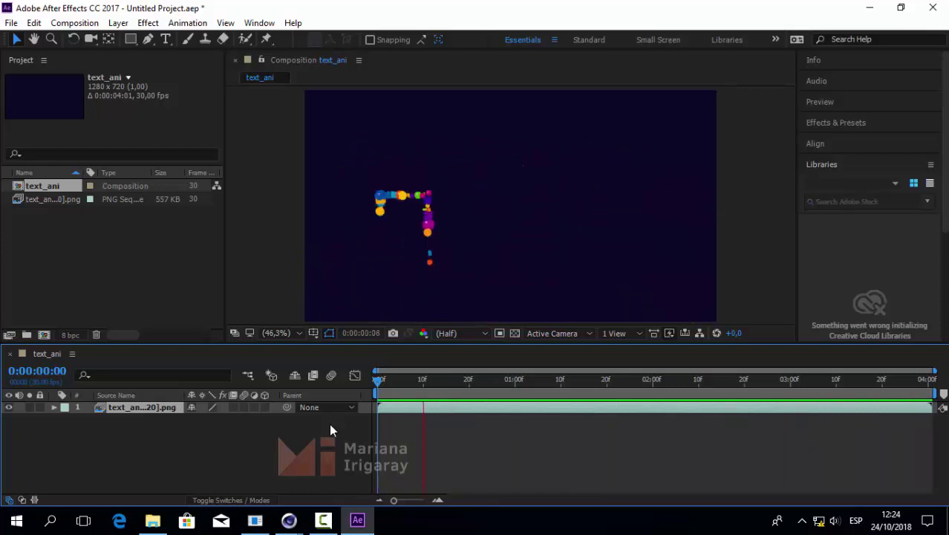
pyautogui.press('space')
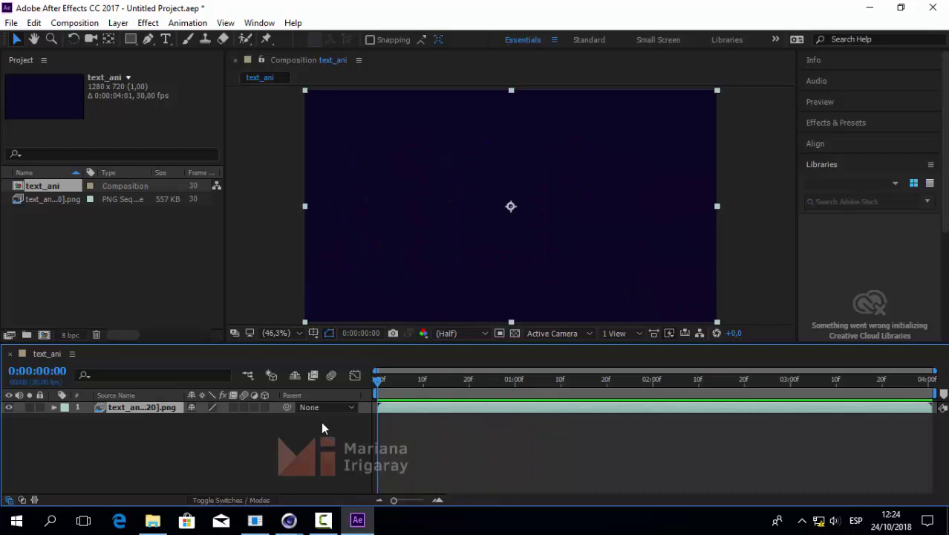
# Step: Add text_ani to the Render Queue with a QuickTime output module using the H.264 codec
pyautogui.click(74, 23)
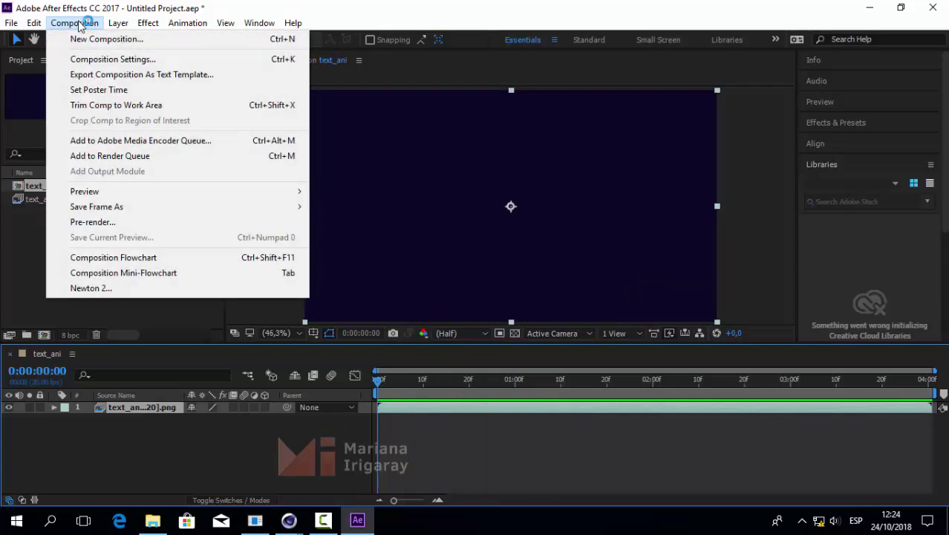
pyautogui.click(110, 156)
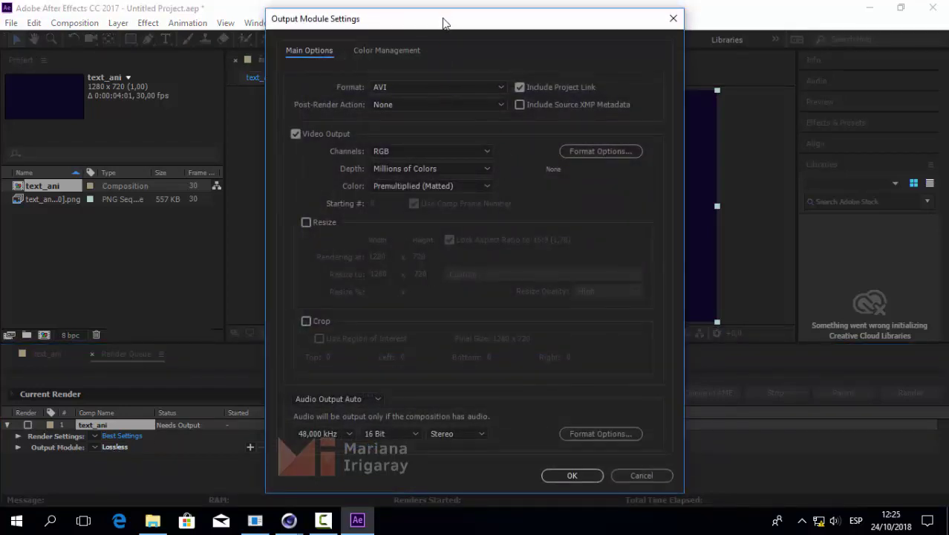
pyautogui.click(442, 80)
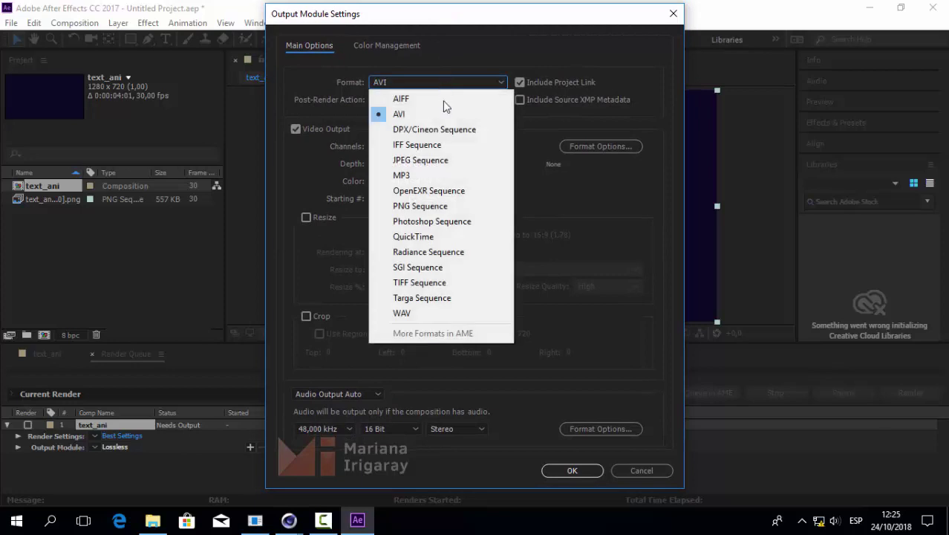
pyautogui.click(440, 237)
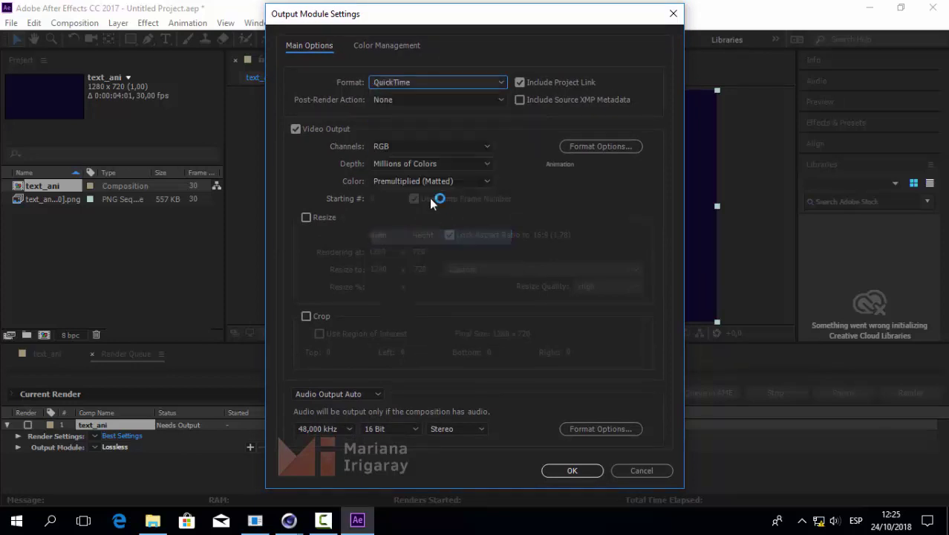
pyautogui.click(581, 148)
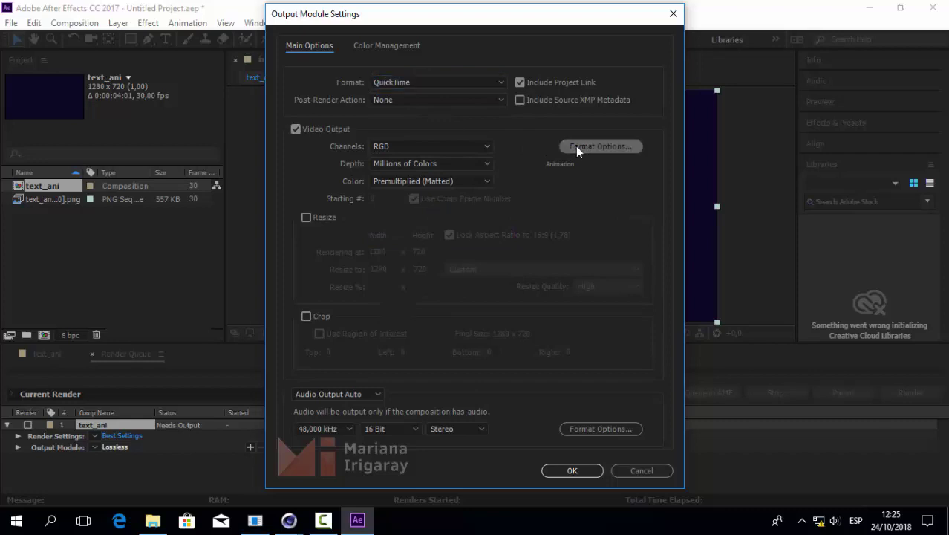
pyautogui.click(476, 152)
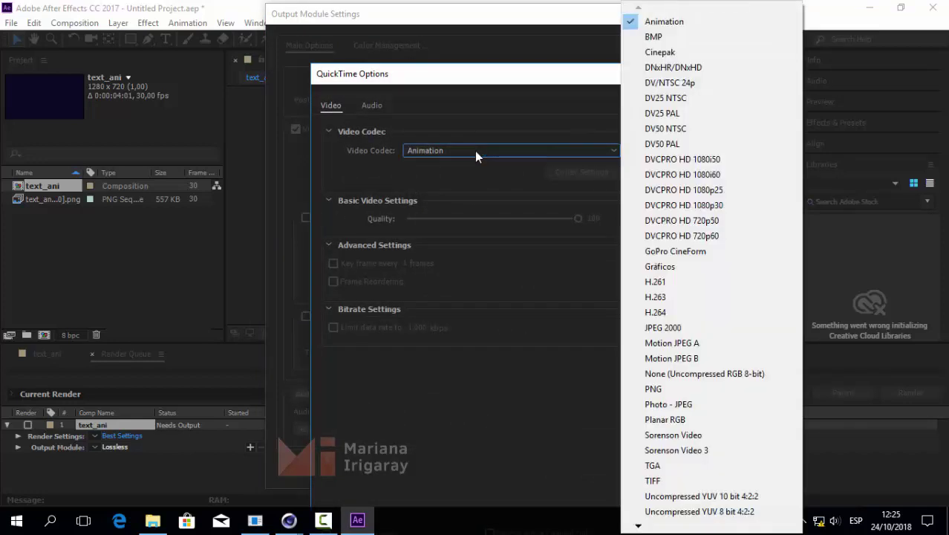
pyautogui.click(667, 312)
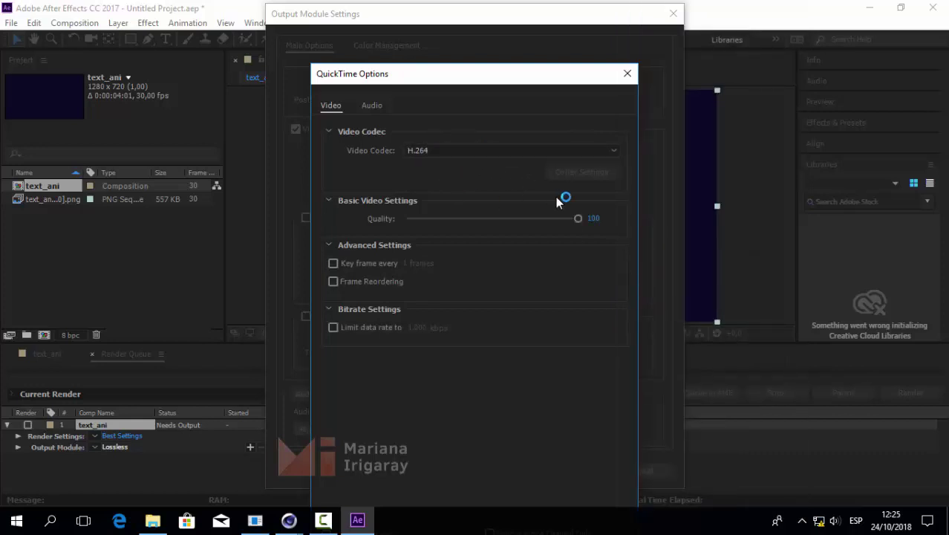
pyautogui.click(627, 73)
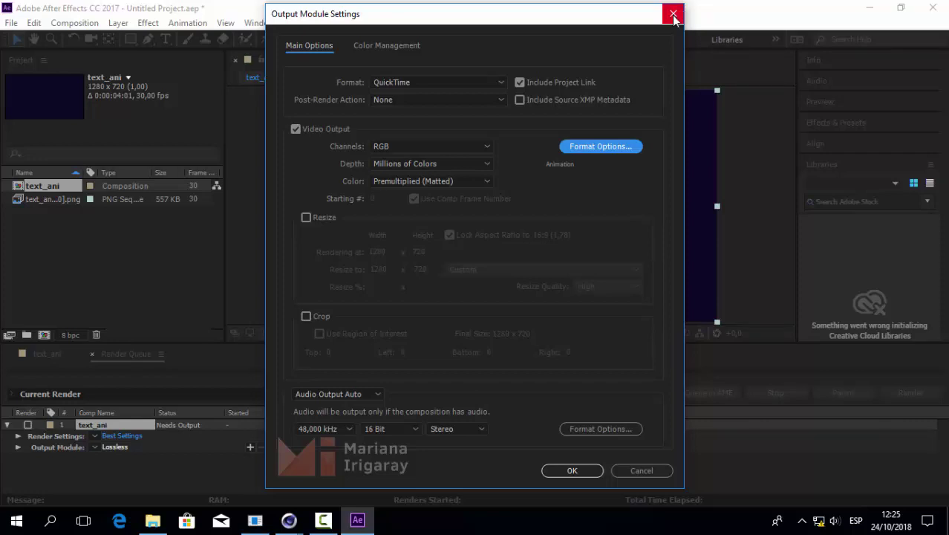
pyautogui.click(572, 470)
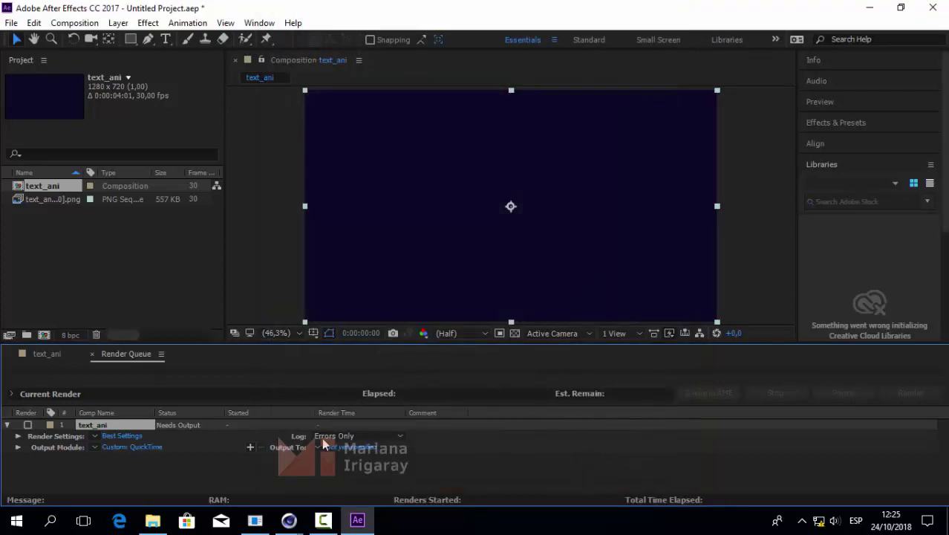
# Step: Save the output as text_ani on TEMP (J:) and render the composition
pyautogui.click(359, 448)
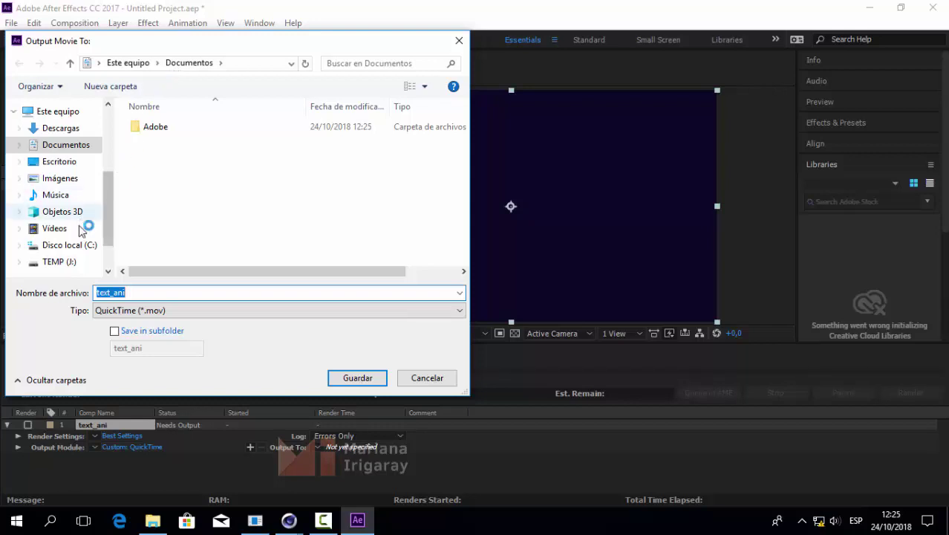
pyautogui.click(72, 263)
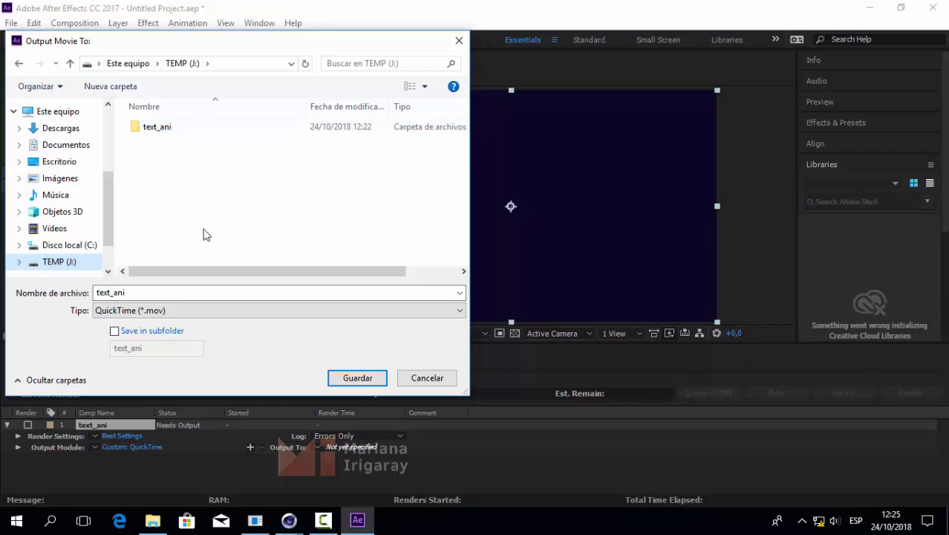
pyautogui.click(356, 379)
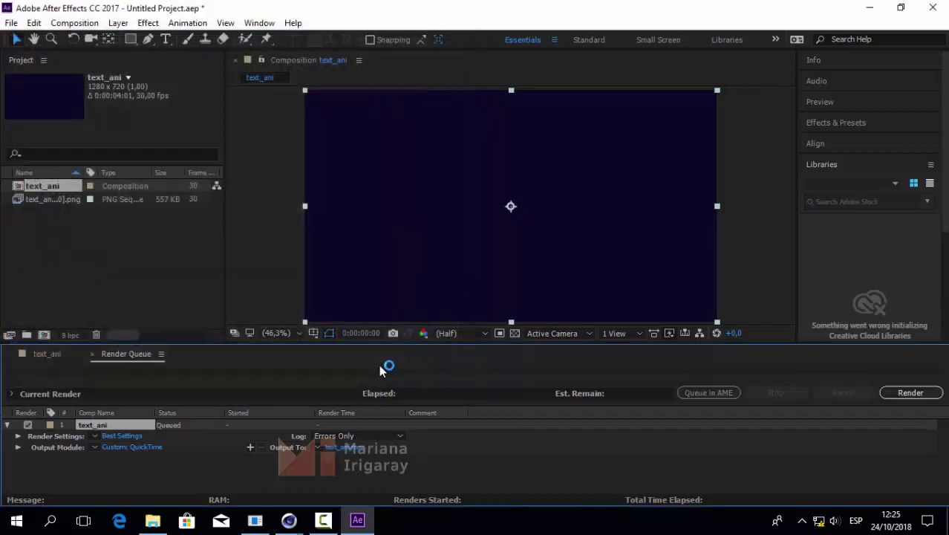
pyautogui.click(923, 395)
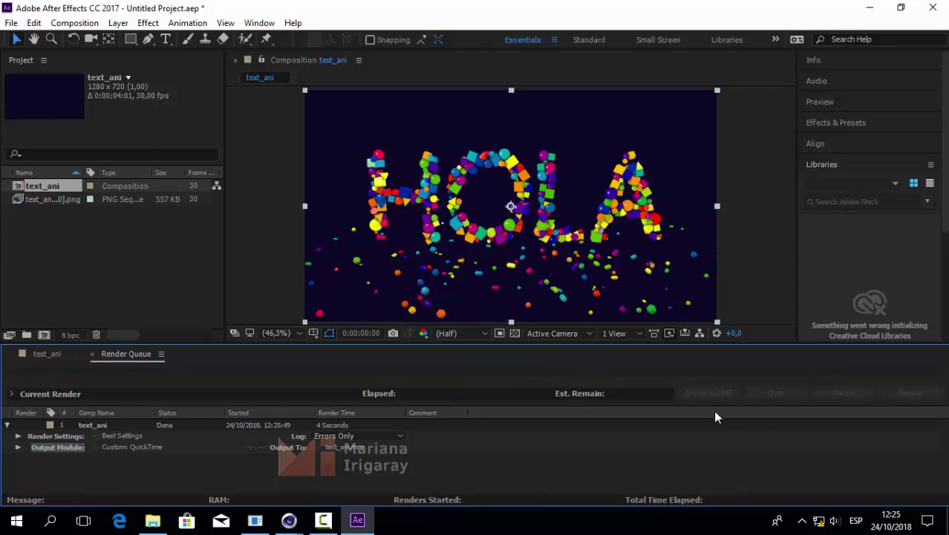
pyautogui.click(154, 520)
# Step: Open the rendered text_ani movie from TEMP (J:) in QuickTime
pyautogui.click(280, 106)
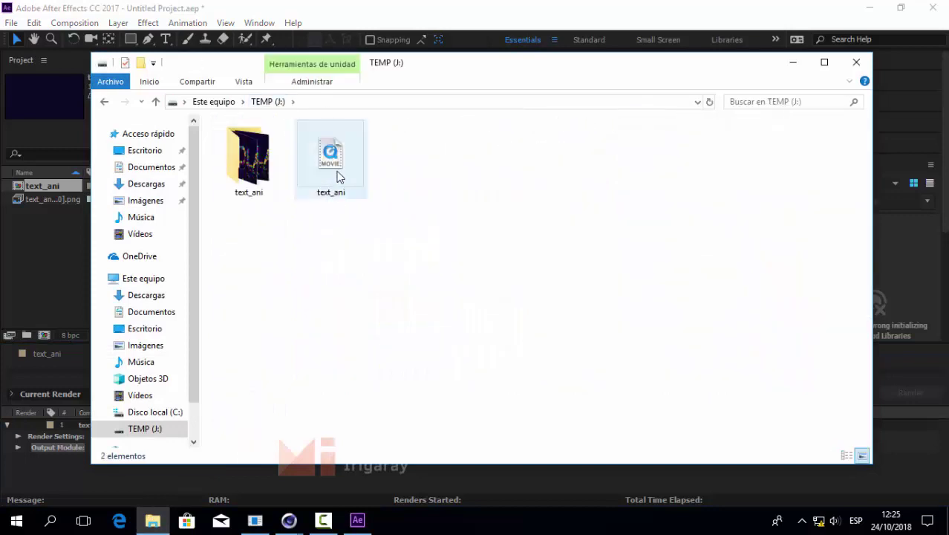
pyautogui.doubleClick(338, 170)
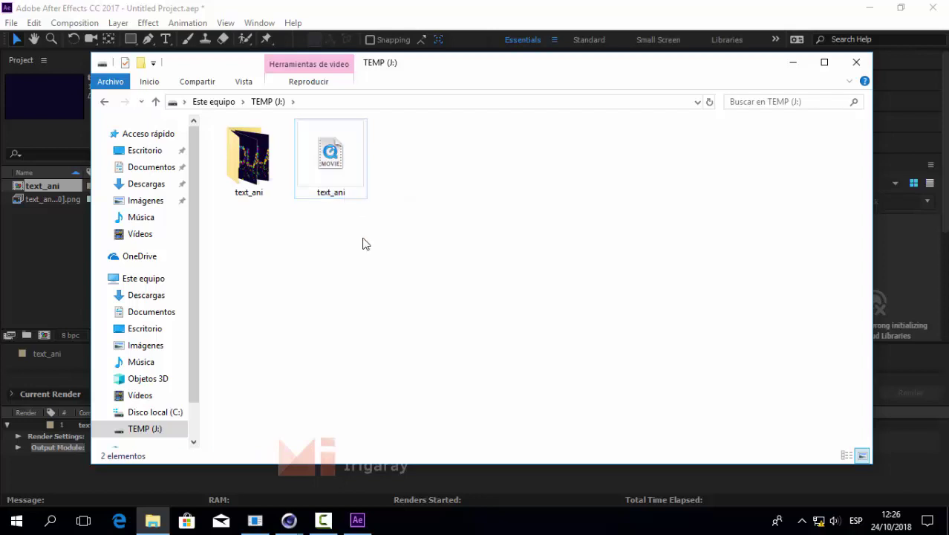
pyautogui.doubleClick(332, 166)
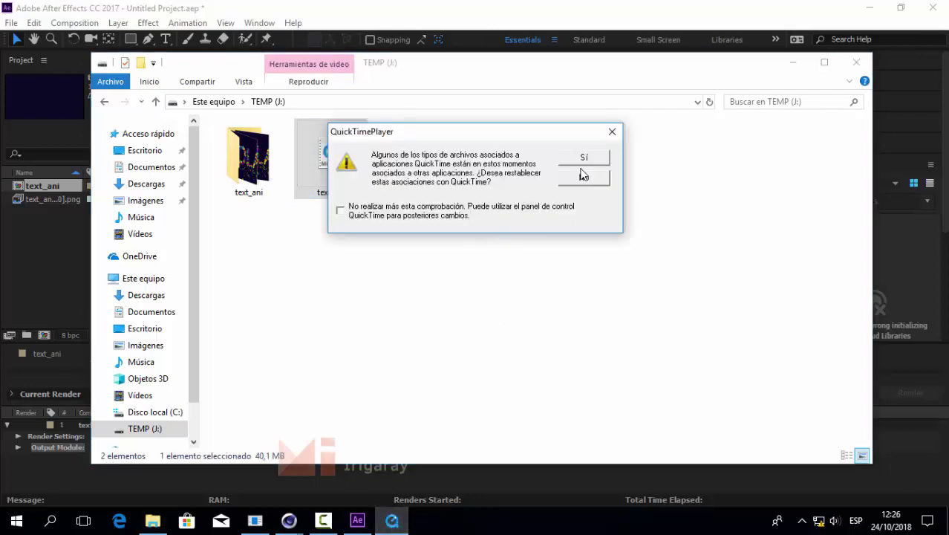
# Step: Decline restoring QuickTime file associations and play the text_ani movie from the start three times
pyautogui.click(578, 179)
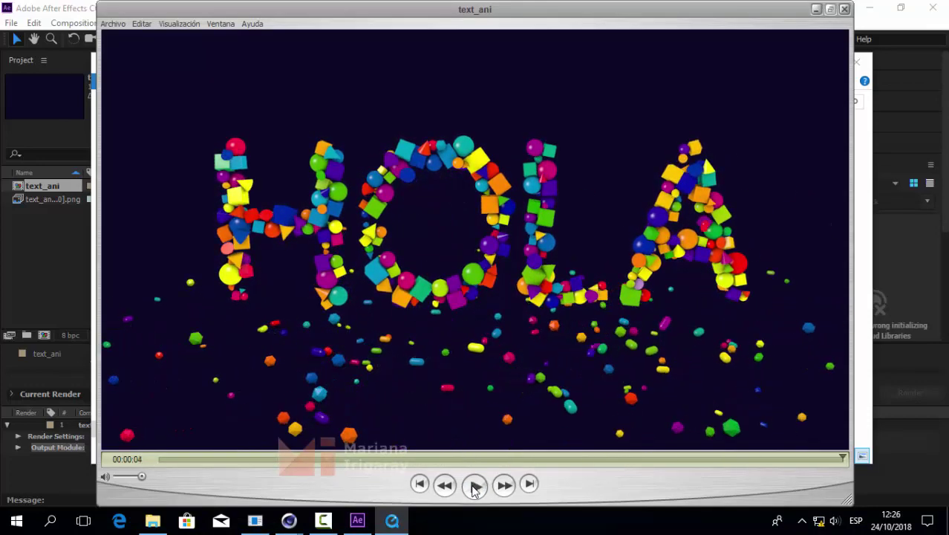
pyautogui.click(474, 485)
pyautogui.click(471, 487)
pyautogui.click(476, 487)
pyautogui.moveTo(323, 520)
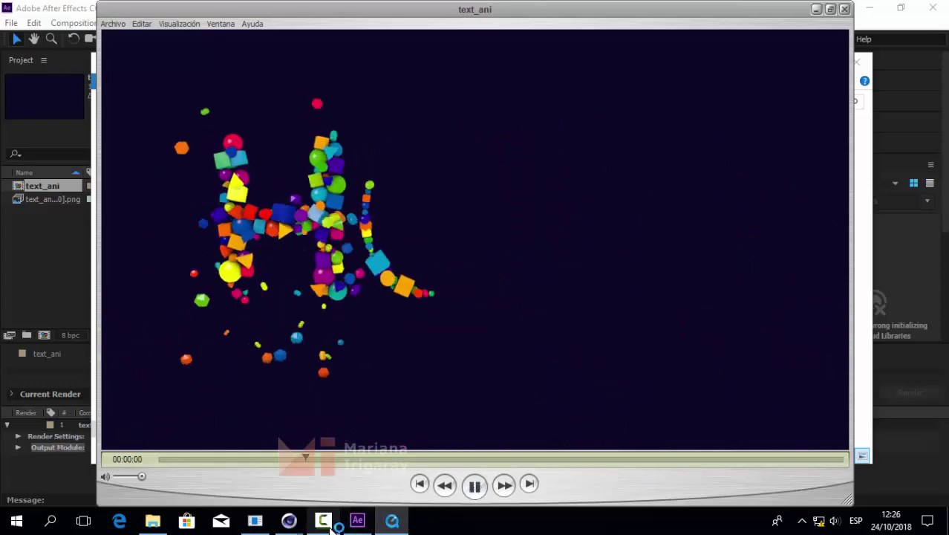